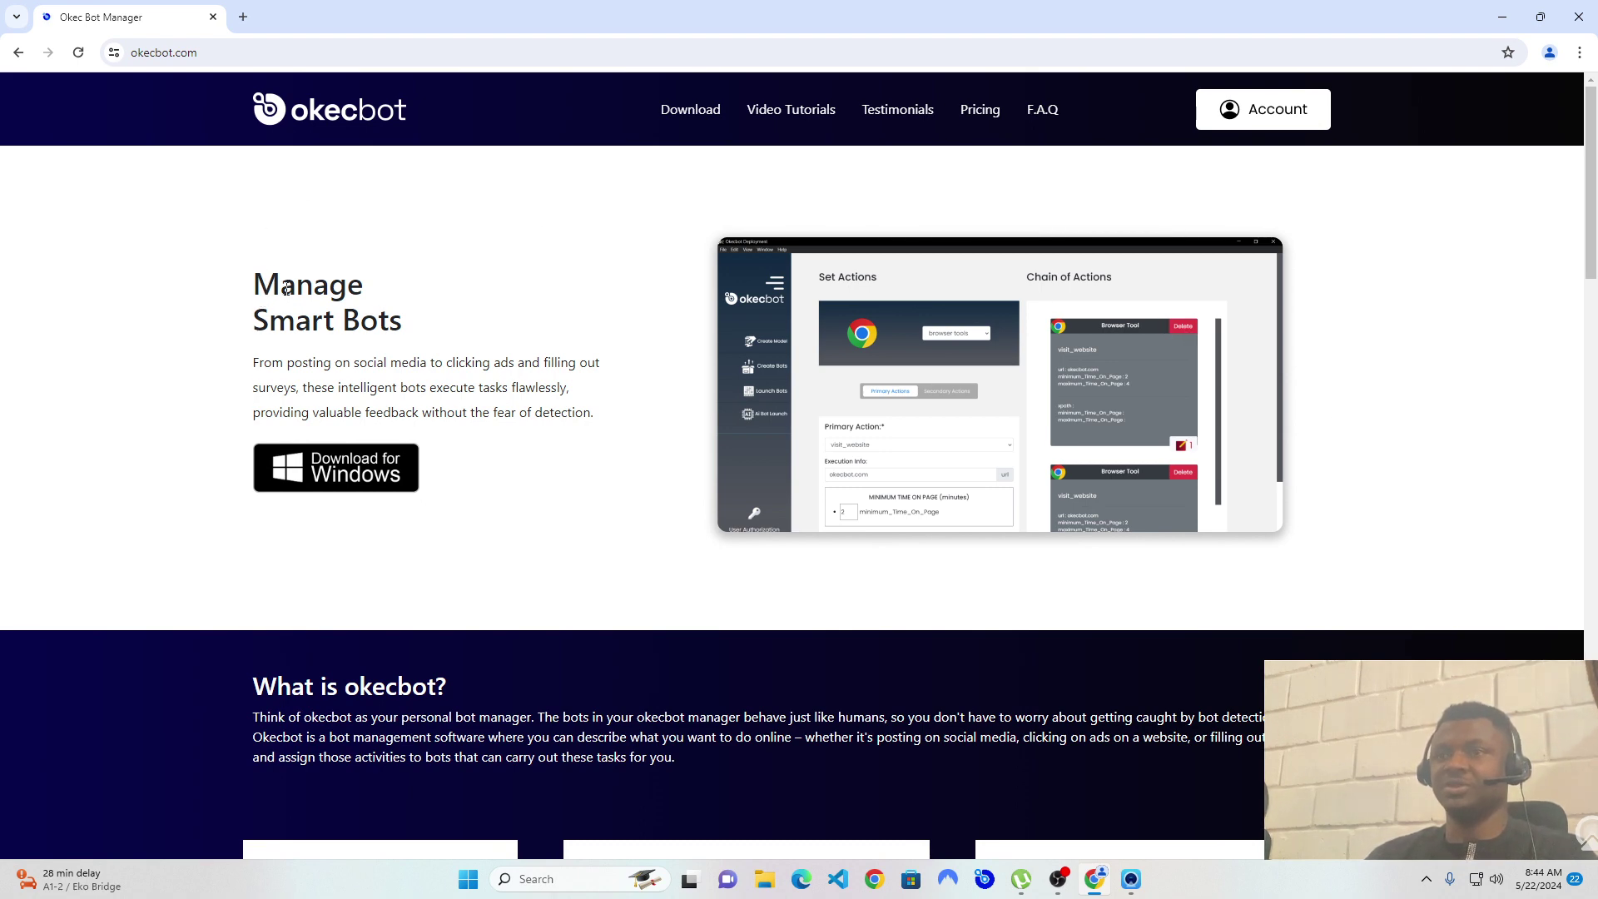
Step: Scroll the okecbot.com home page down to the 'What is okecbot?' section and its three feature cards
{"action": "scroll", "coordinate": [286, 288], "scroll_direction": "down", "scroll_amount": 6}
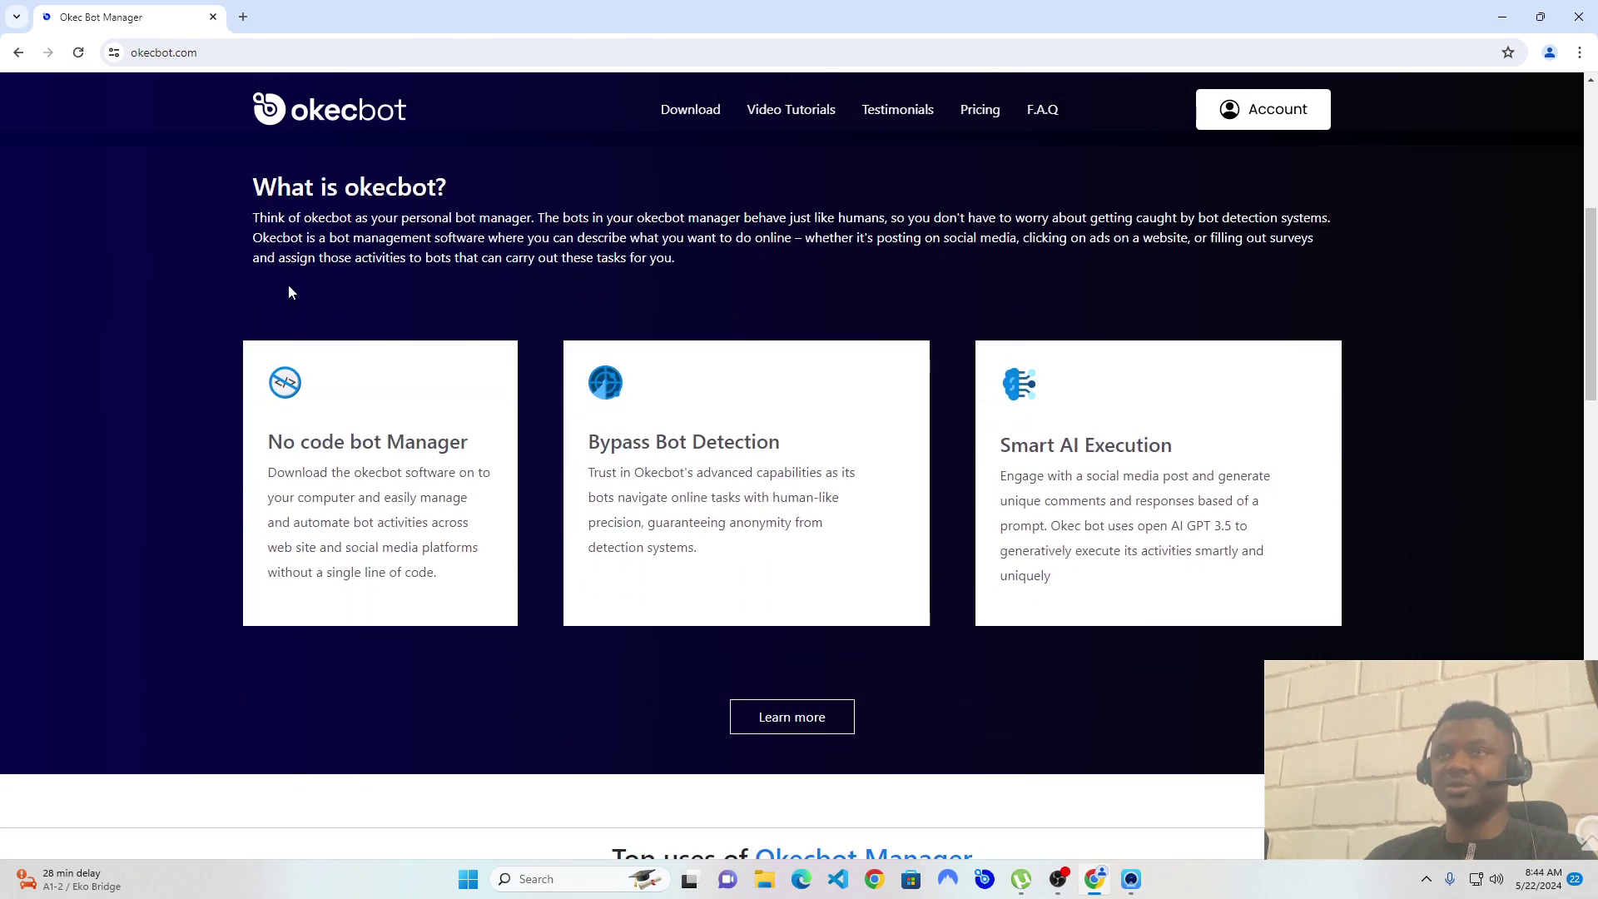
Step: Navigate Chrome to nodejs.org
{"action": "left_click", "coordinate": [325, 47]}
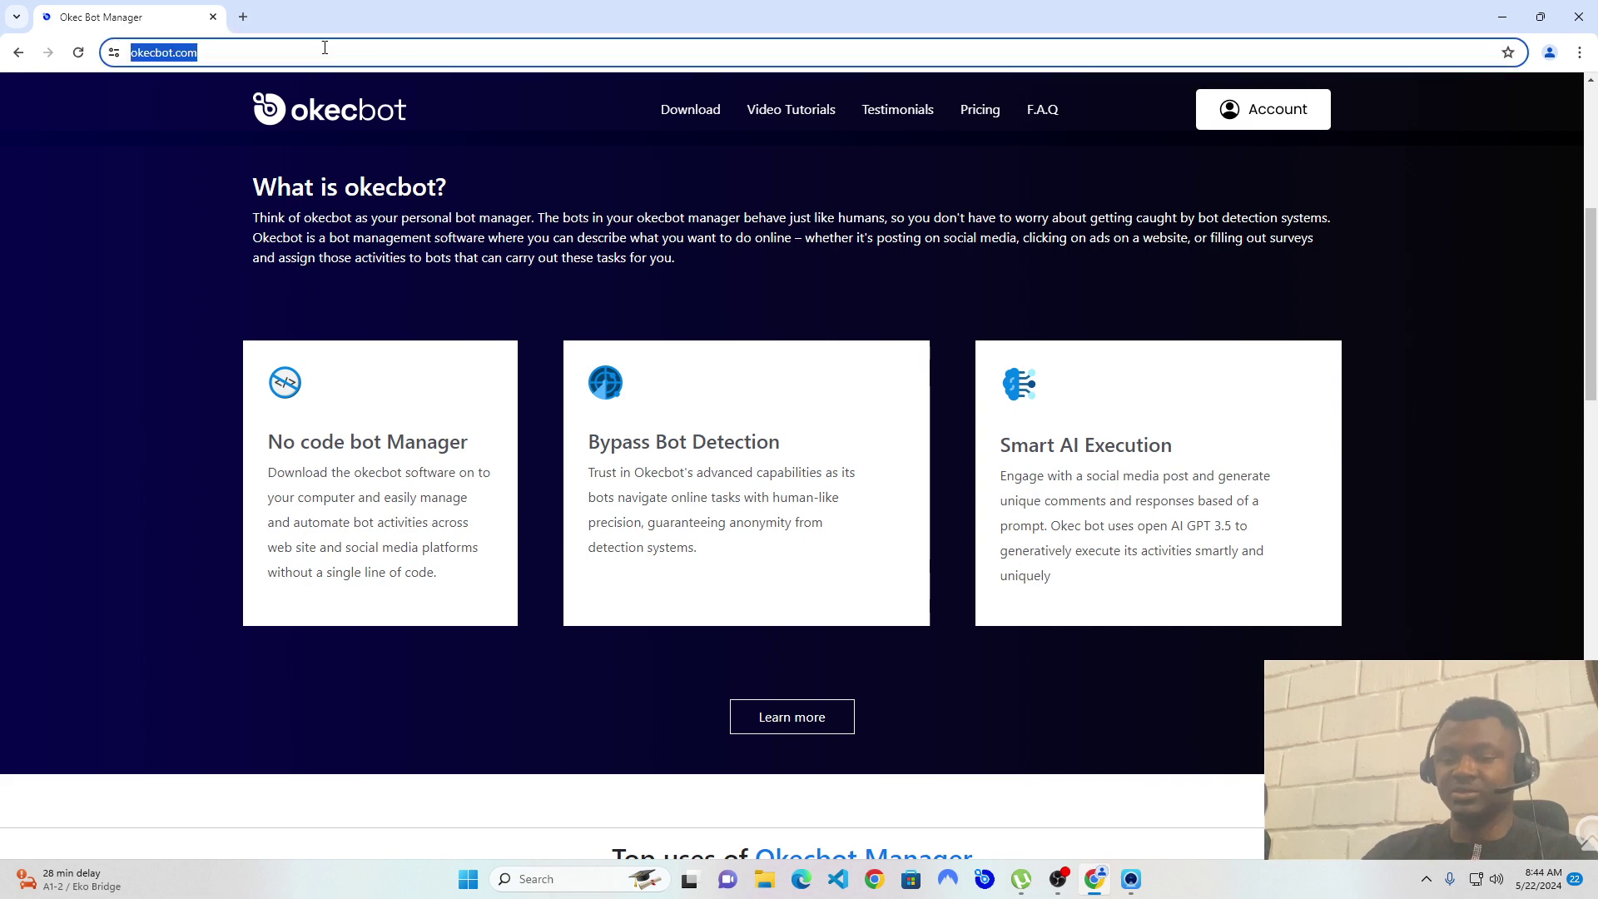
{"action": "type", "text": "nodejs.or"}
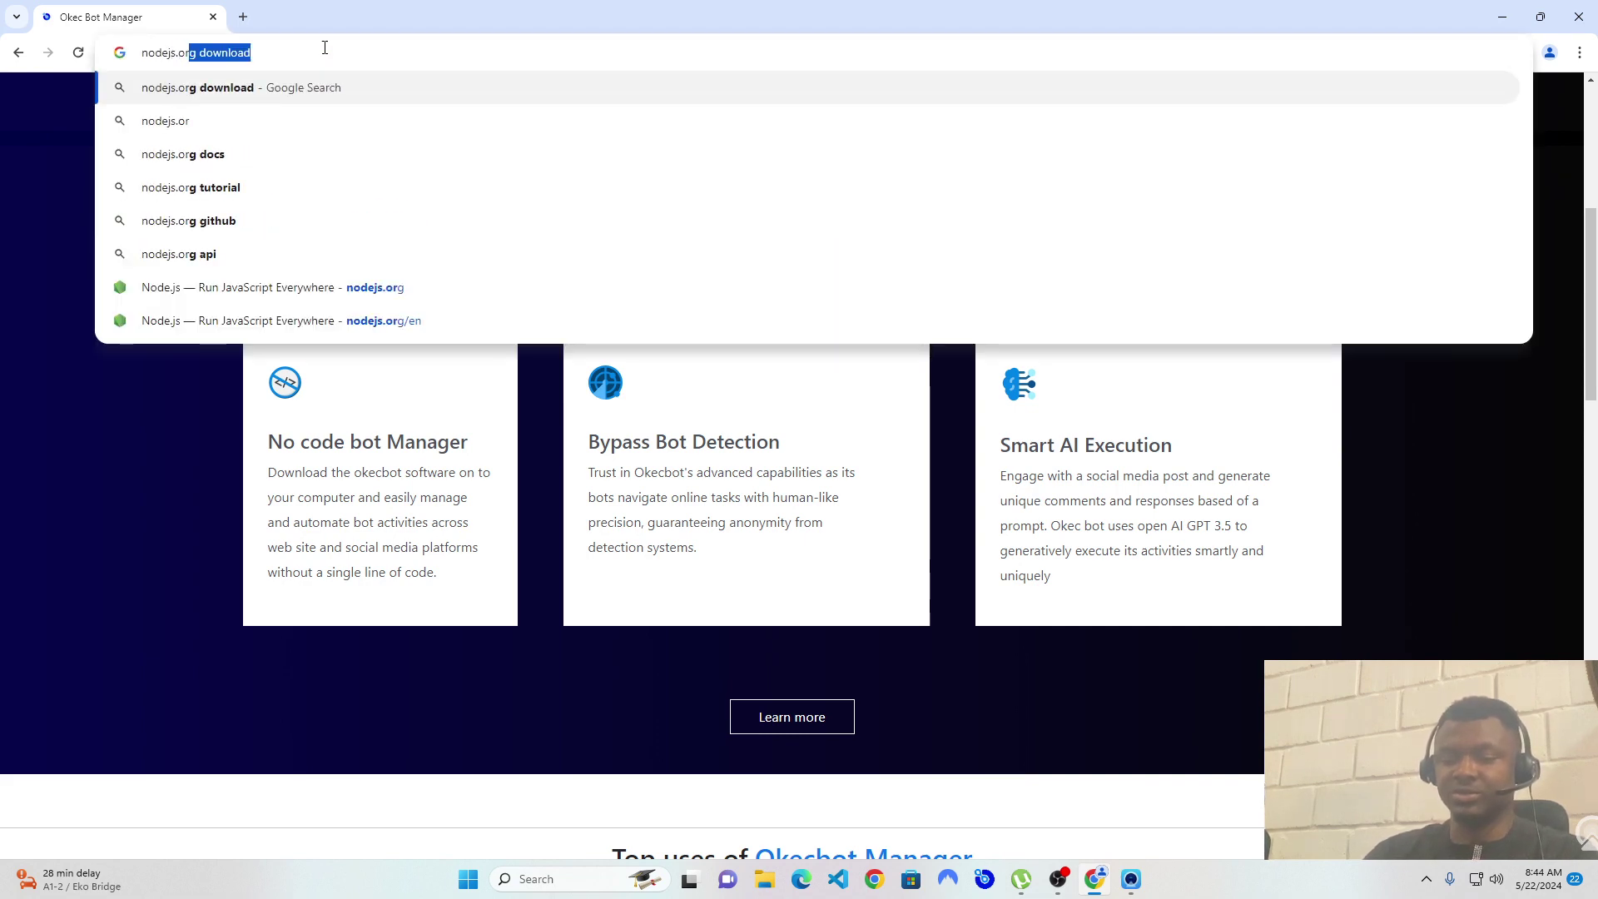
{"action": "type", "text": "g"}
{"action": "key", "text": "Return"}
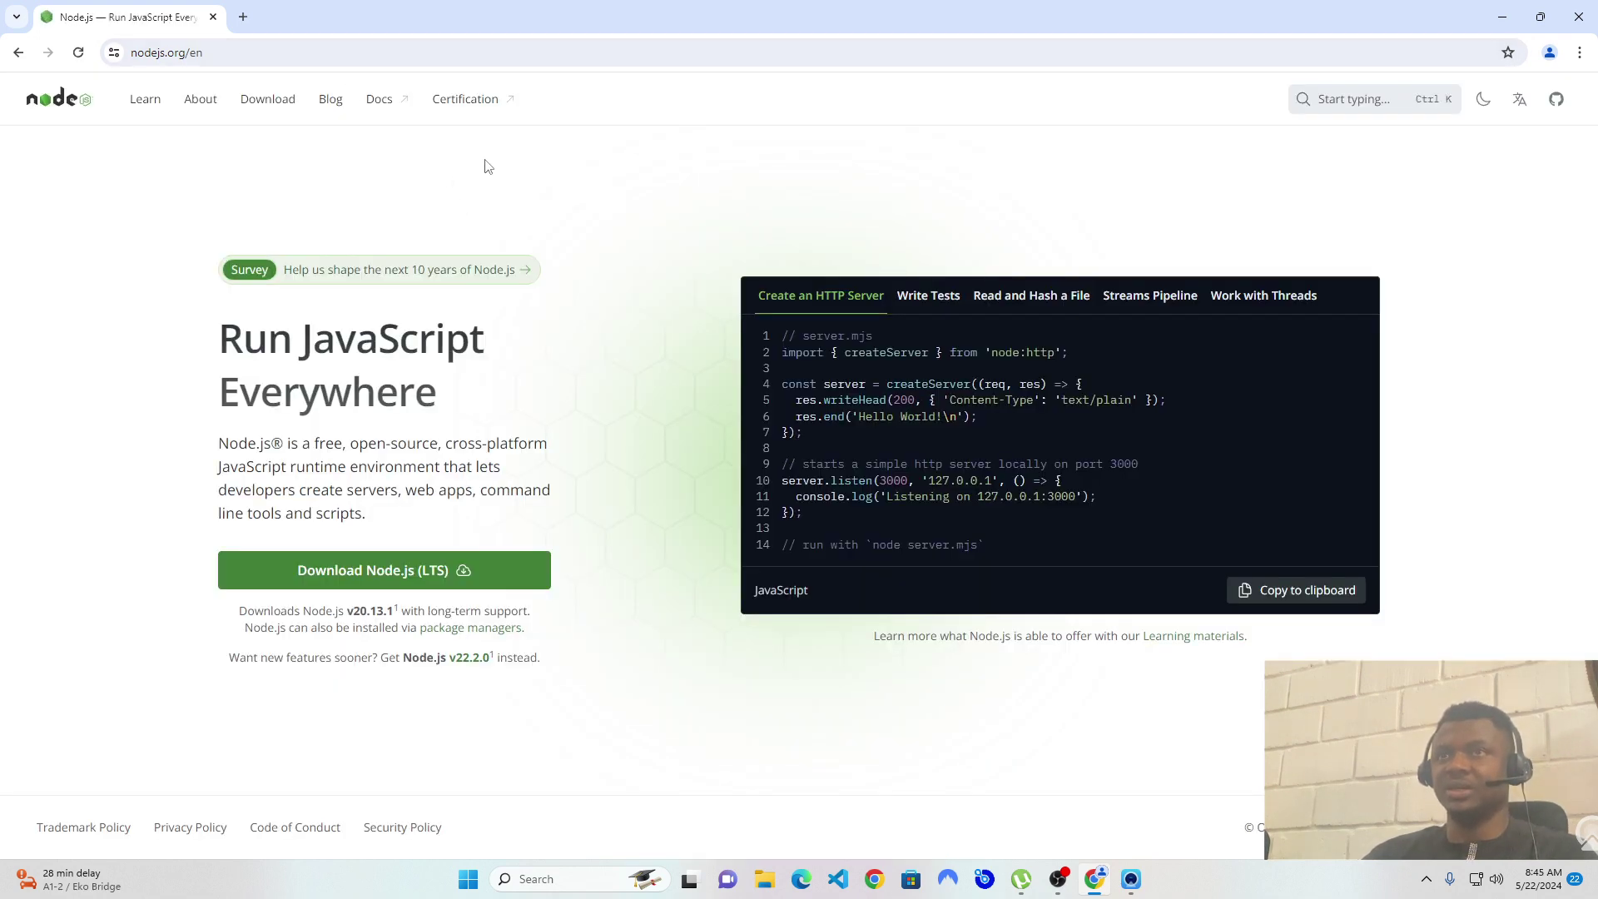
Step: View the v16.20.2 prebuilt Windows installer download, then go back to the Node.js home page
{"action": "left_click", "coordinate": [258, 101]}
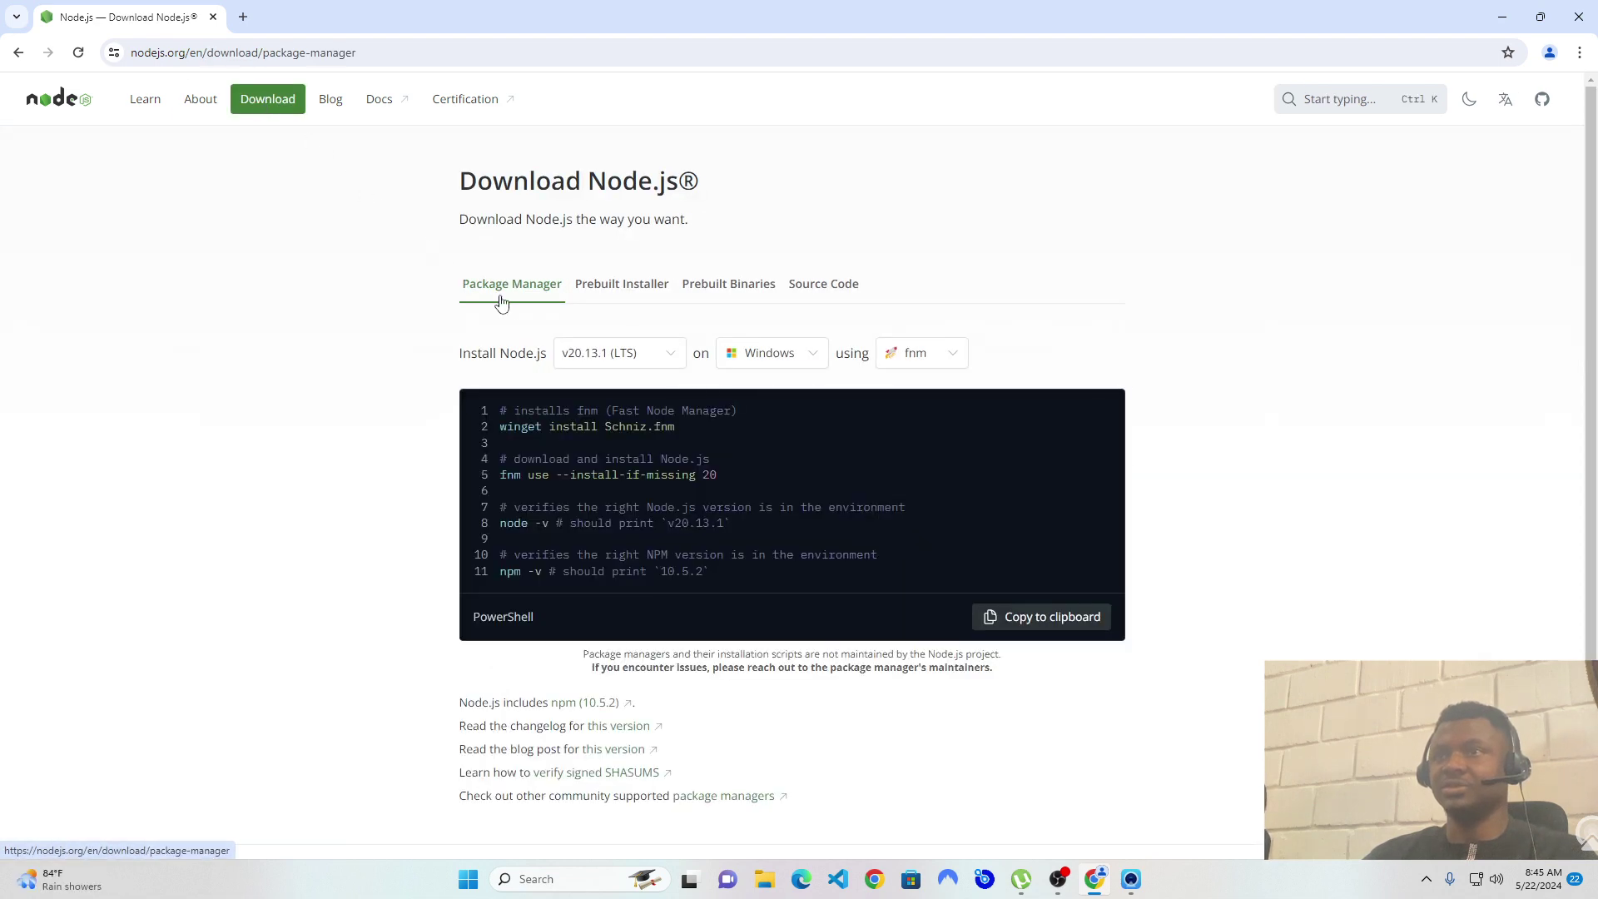
{"action": "left_click", "coordinate": [616, 287]}
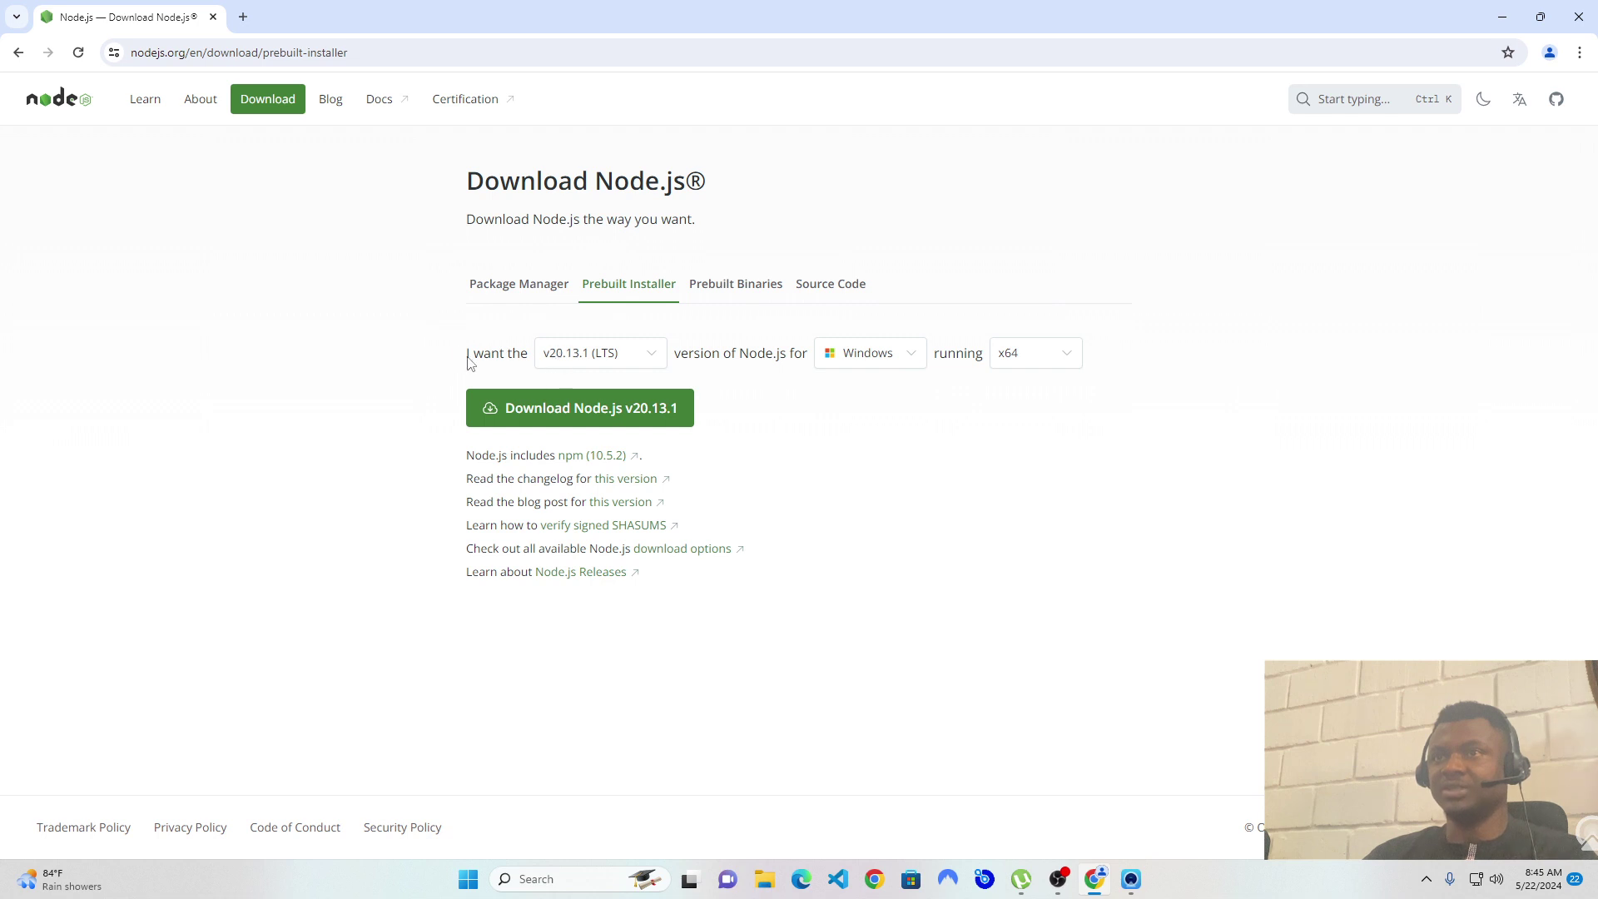
{"action": "left_click", "coordinate": [580, 355]}
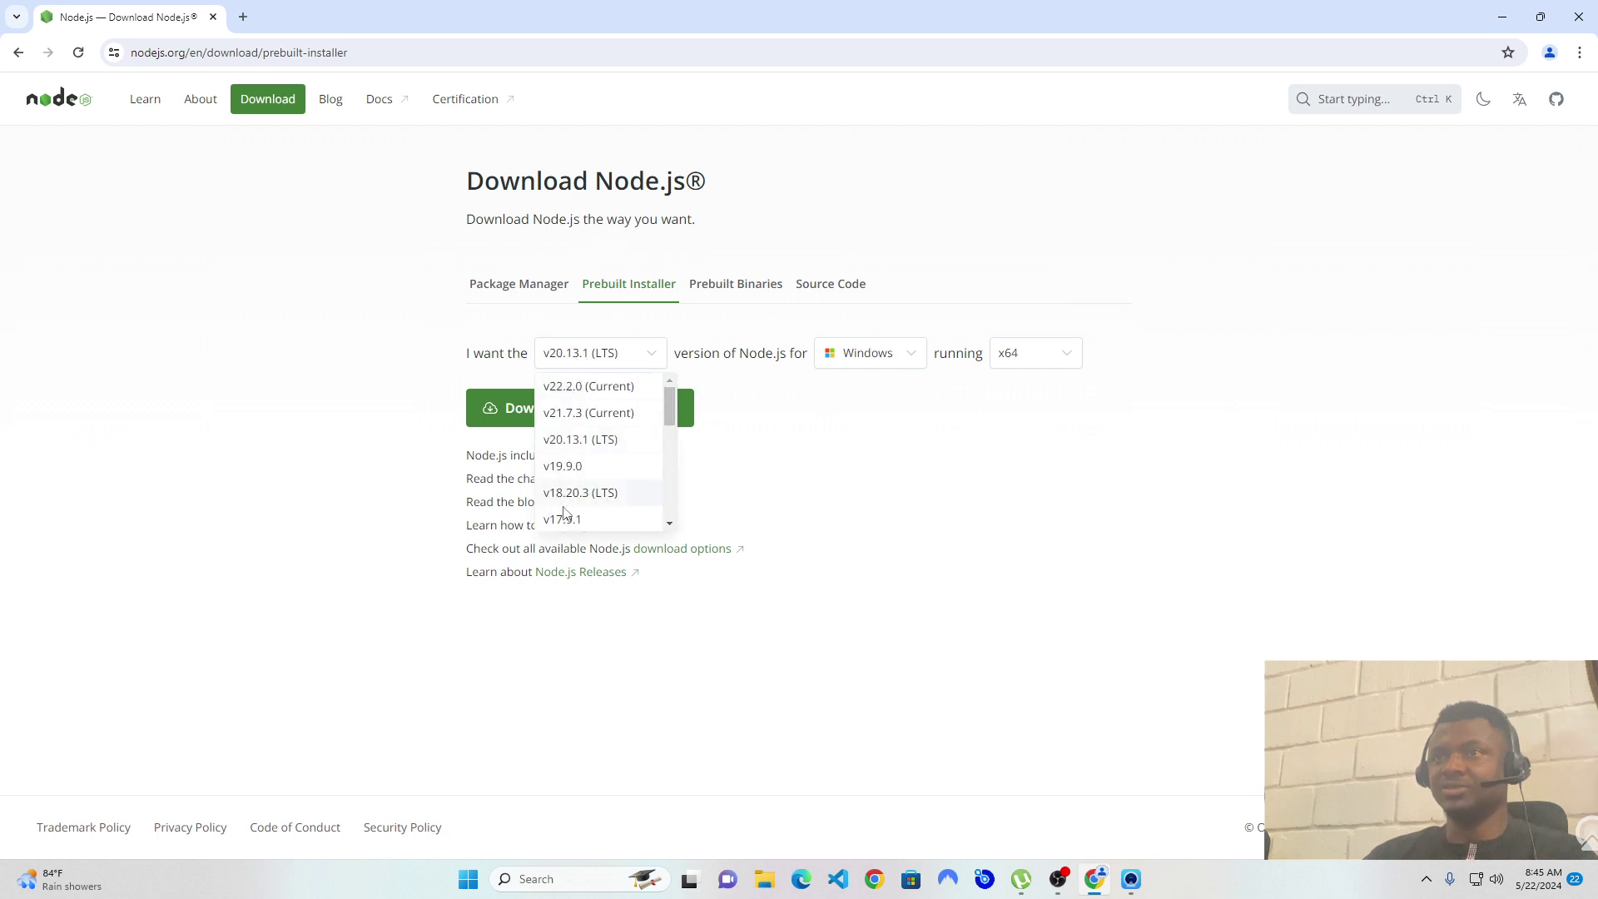
{"action": "scroll", "coordinate": [569, 499], "scroll_direction": "down", "scroll_amount": 3}
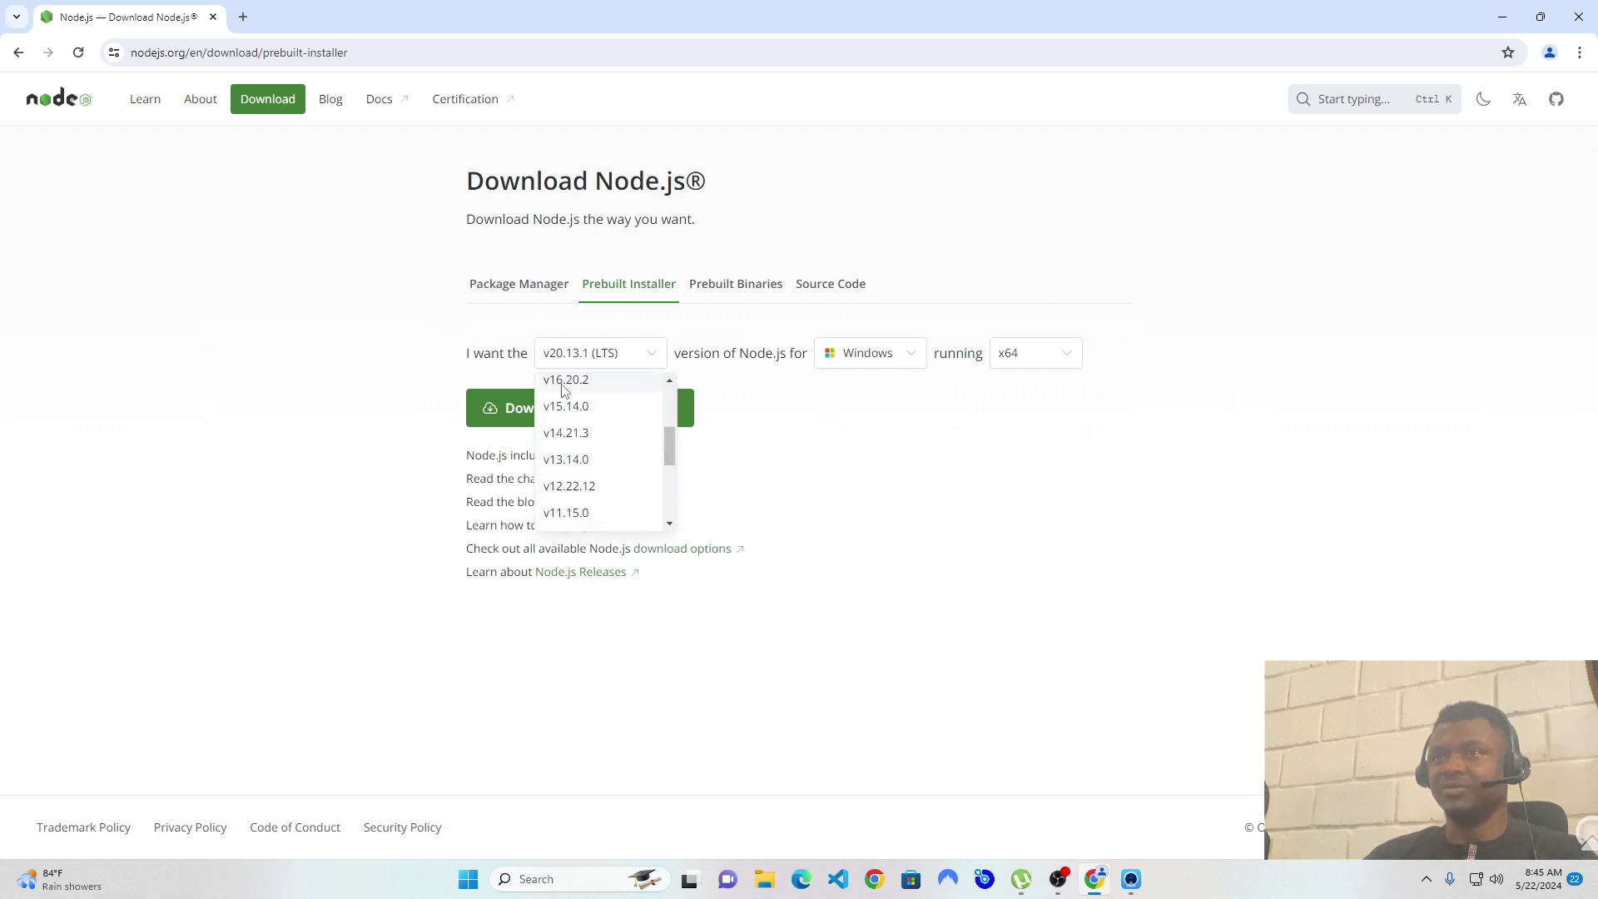
{"action": "scroll", "coordinate": [570, 423], "scroll_direction": "up", "scroll_amount": 2}
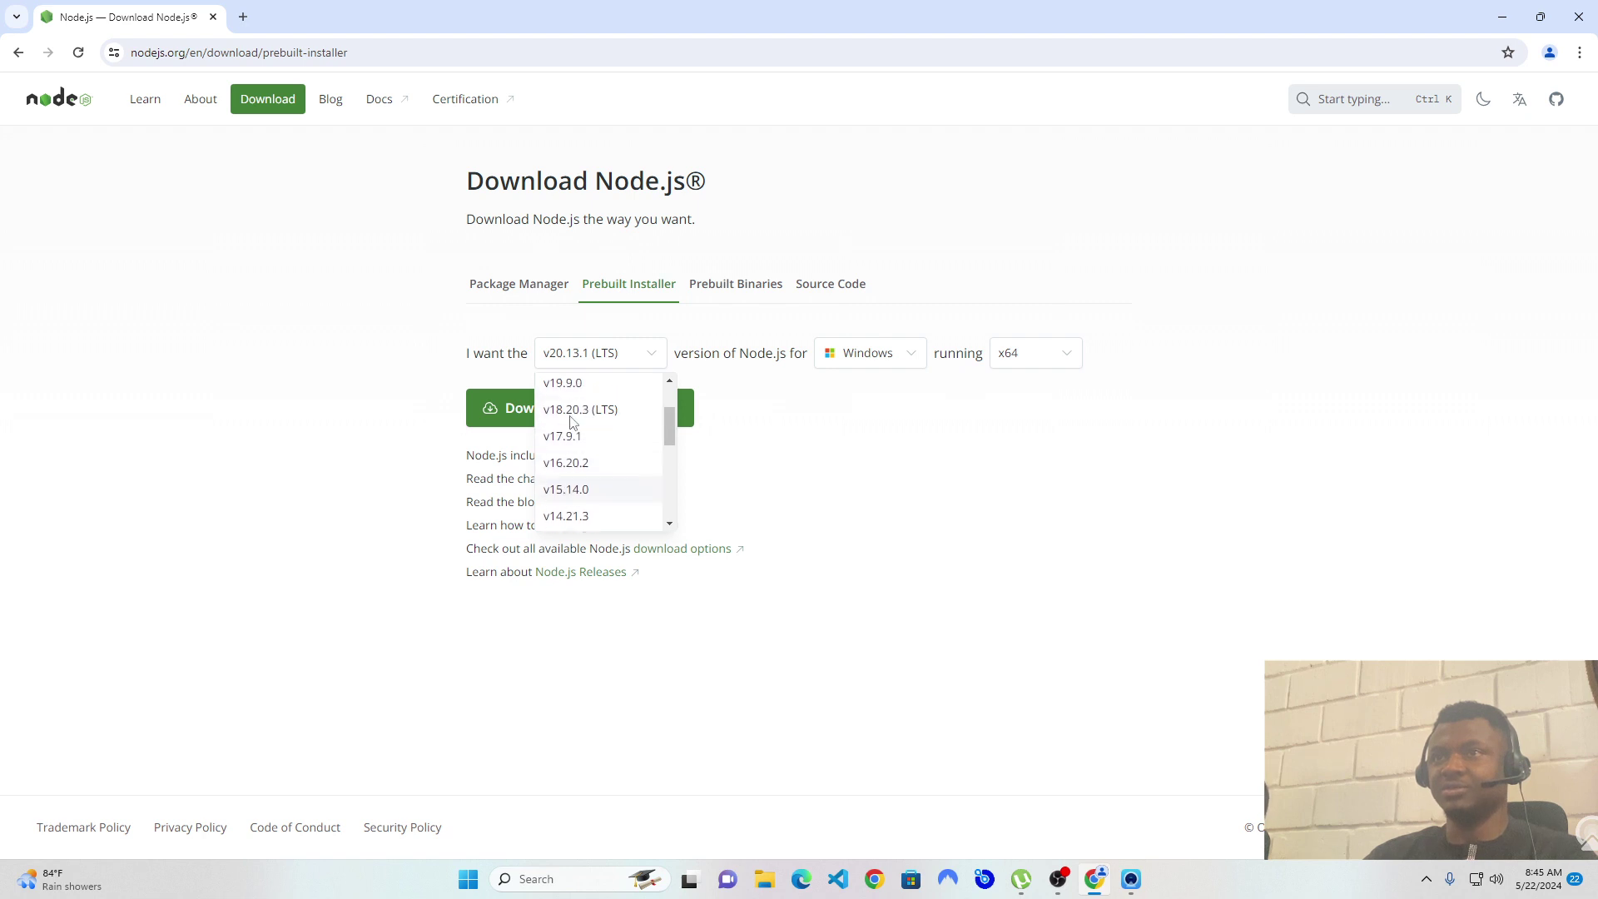
{"action": "left_click", "coordinate": [577, 469]}
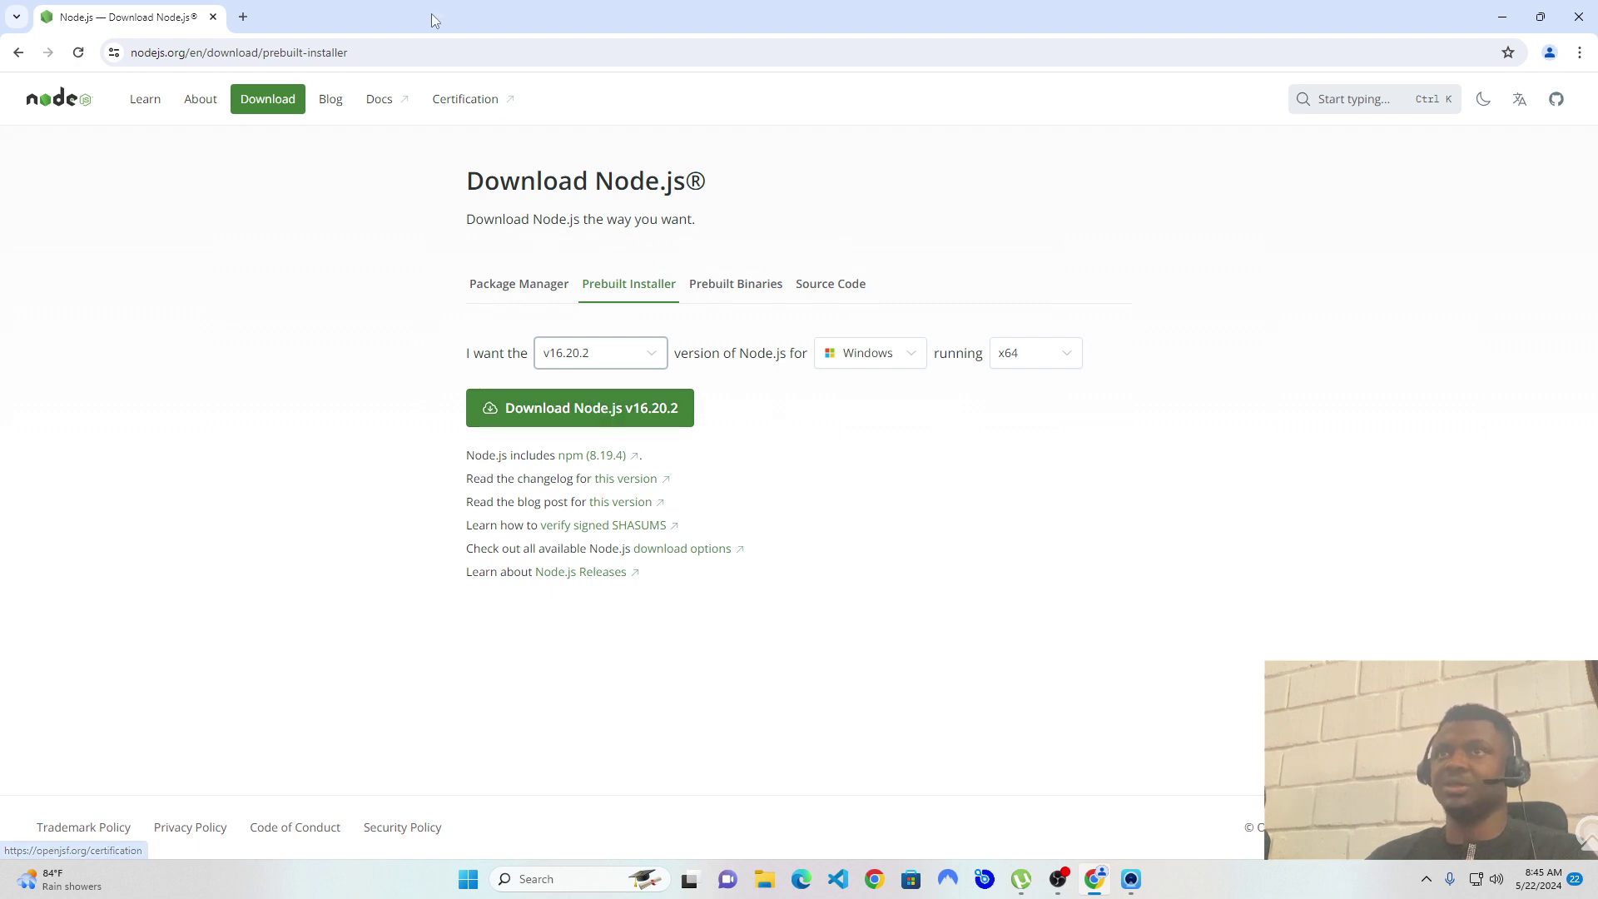
{"action": "left_click", "coordinate": [19, 52]}
{"action": "left_click", "coordinate": [18, 53]}
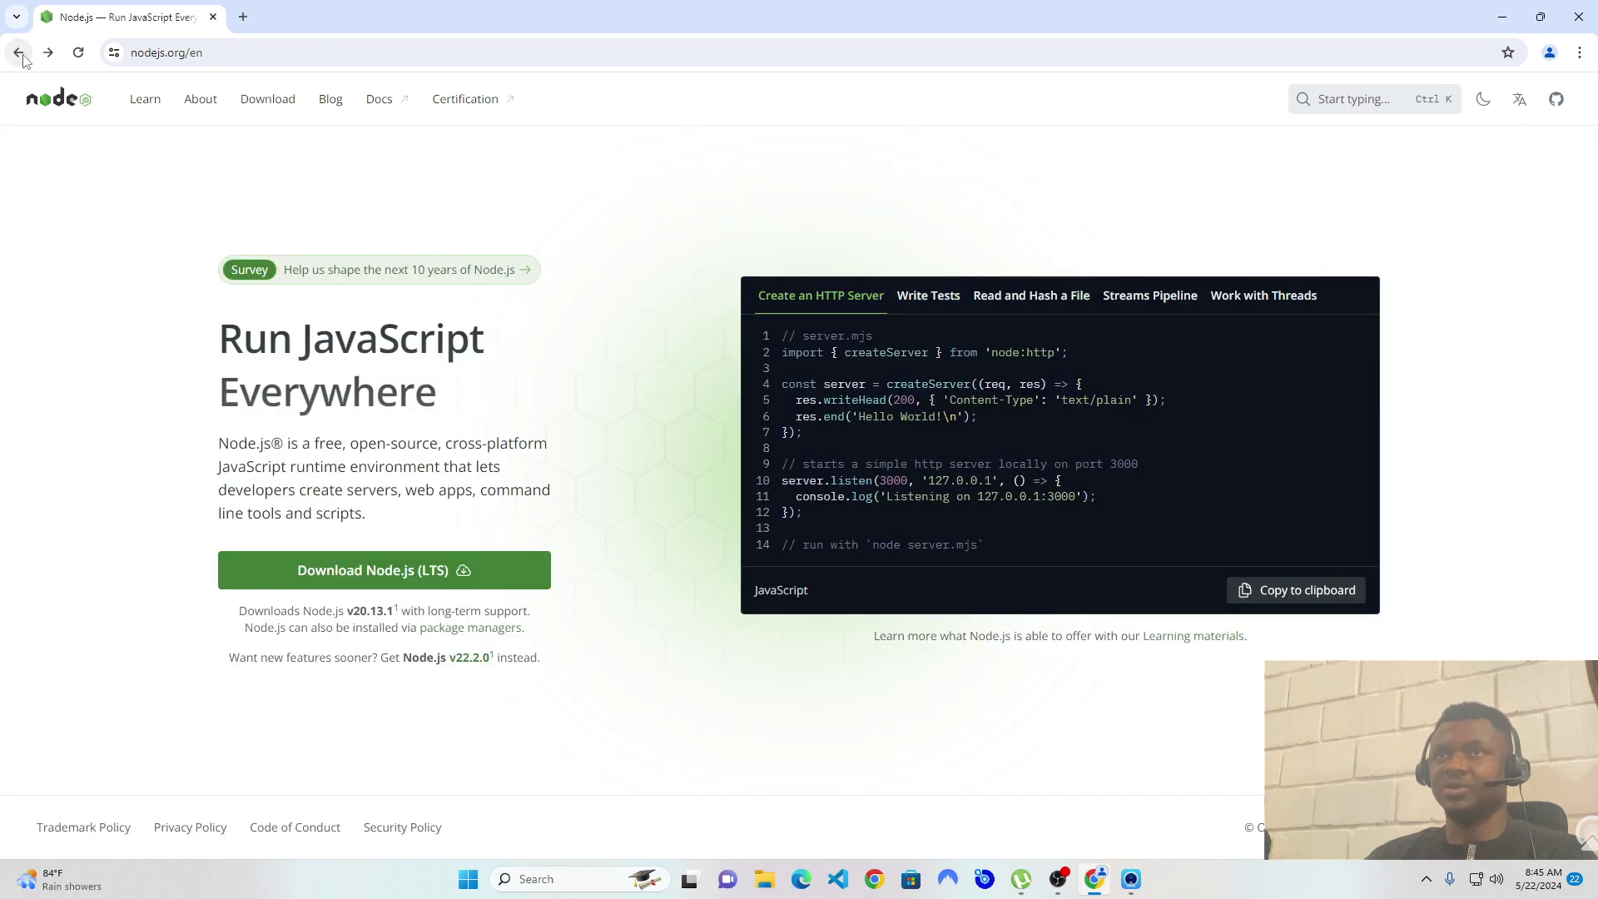
Step: Back on okecbot.com, start the okecbot.exe Windows download and pause it at 3.6/157 MB
{"action": "left_click", "coordinate": [18, 52]}
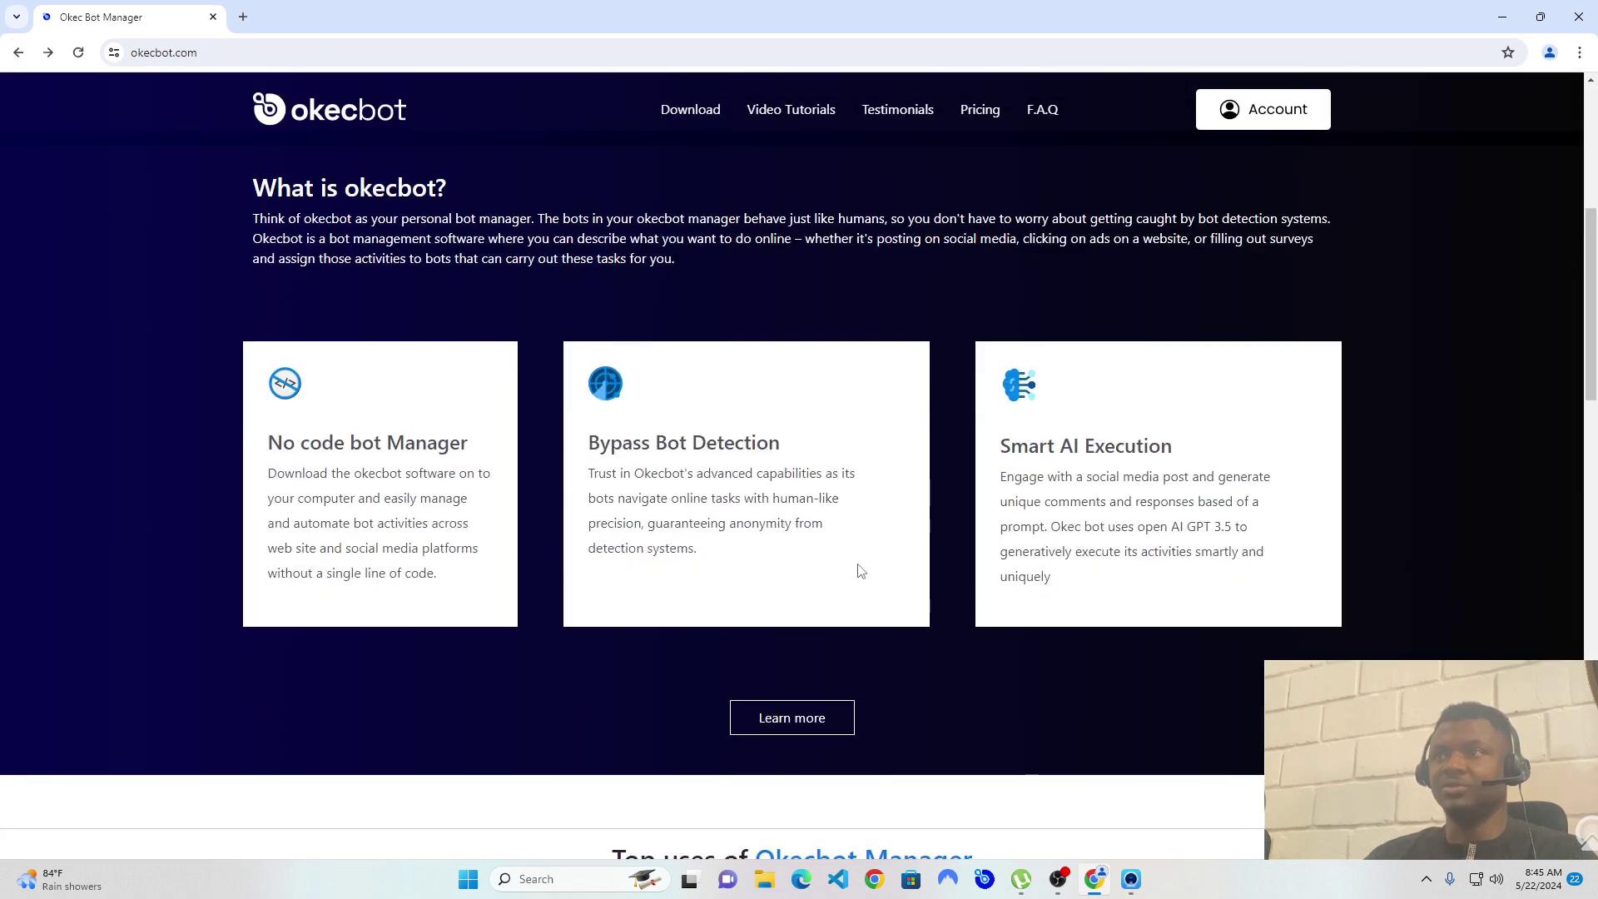
{"action": "scroll", "coordinate": [861, 571], "scroll_direction": "up", "scroll_amount": 5}
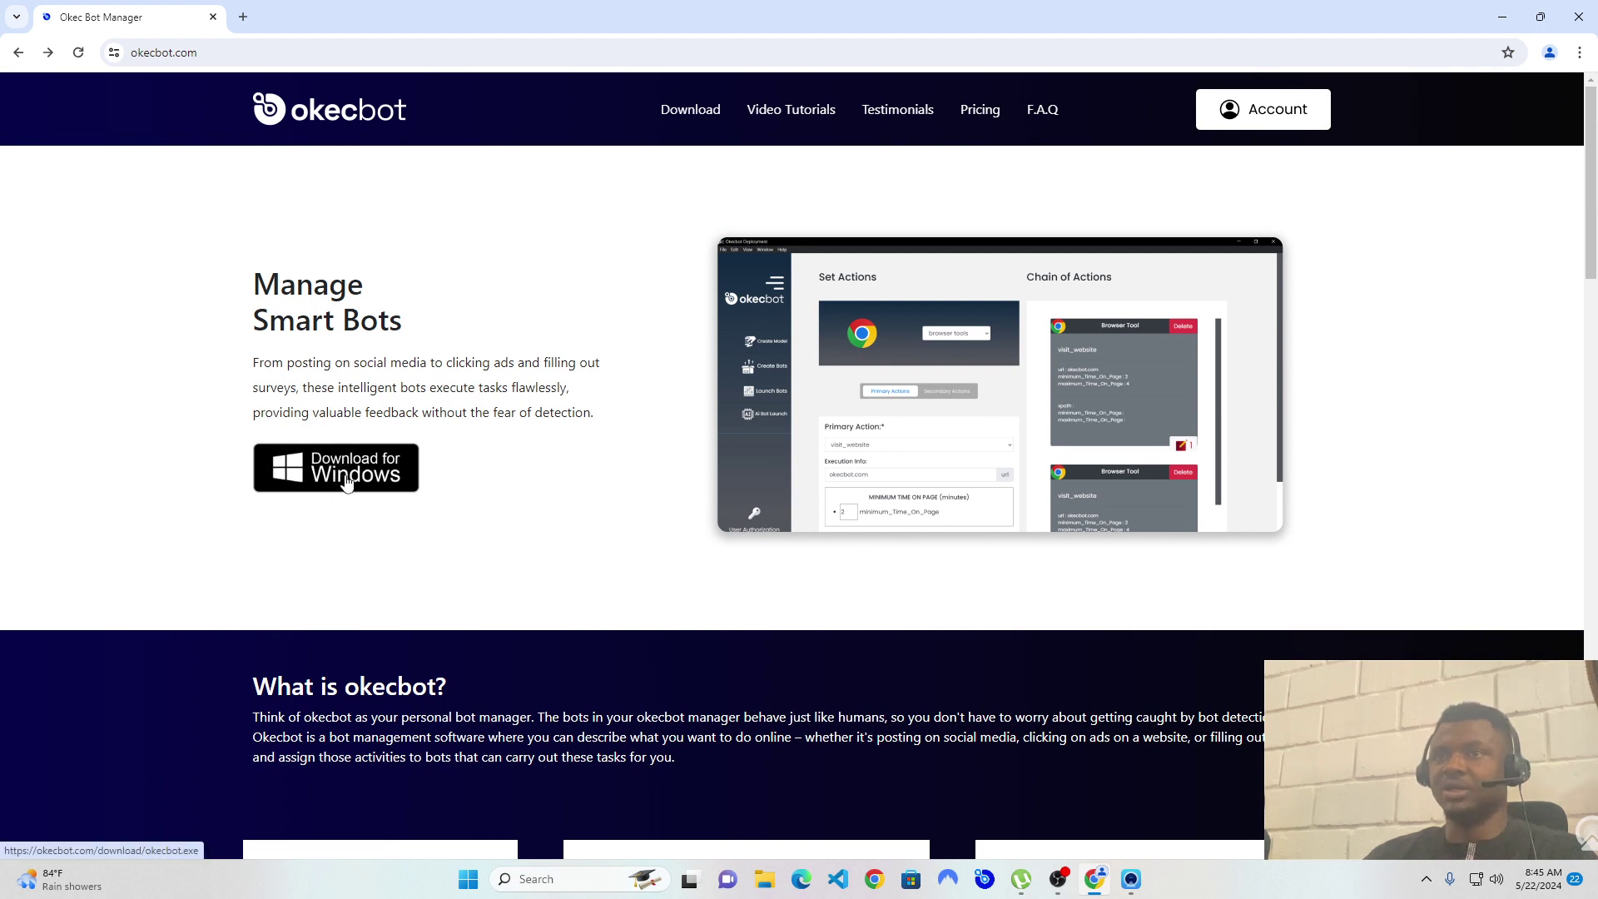
{"action": "left_click", "coordinate": [341, 490]}
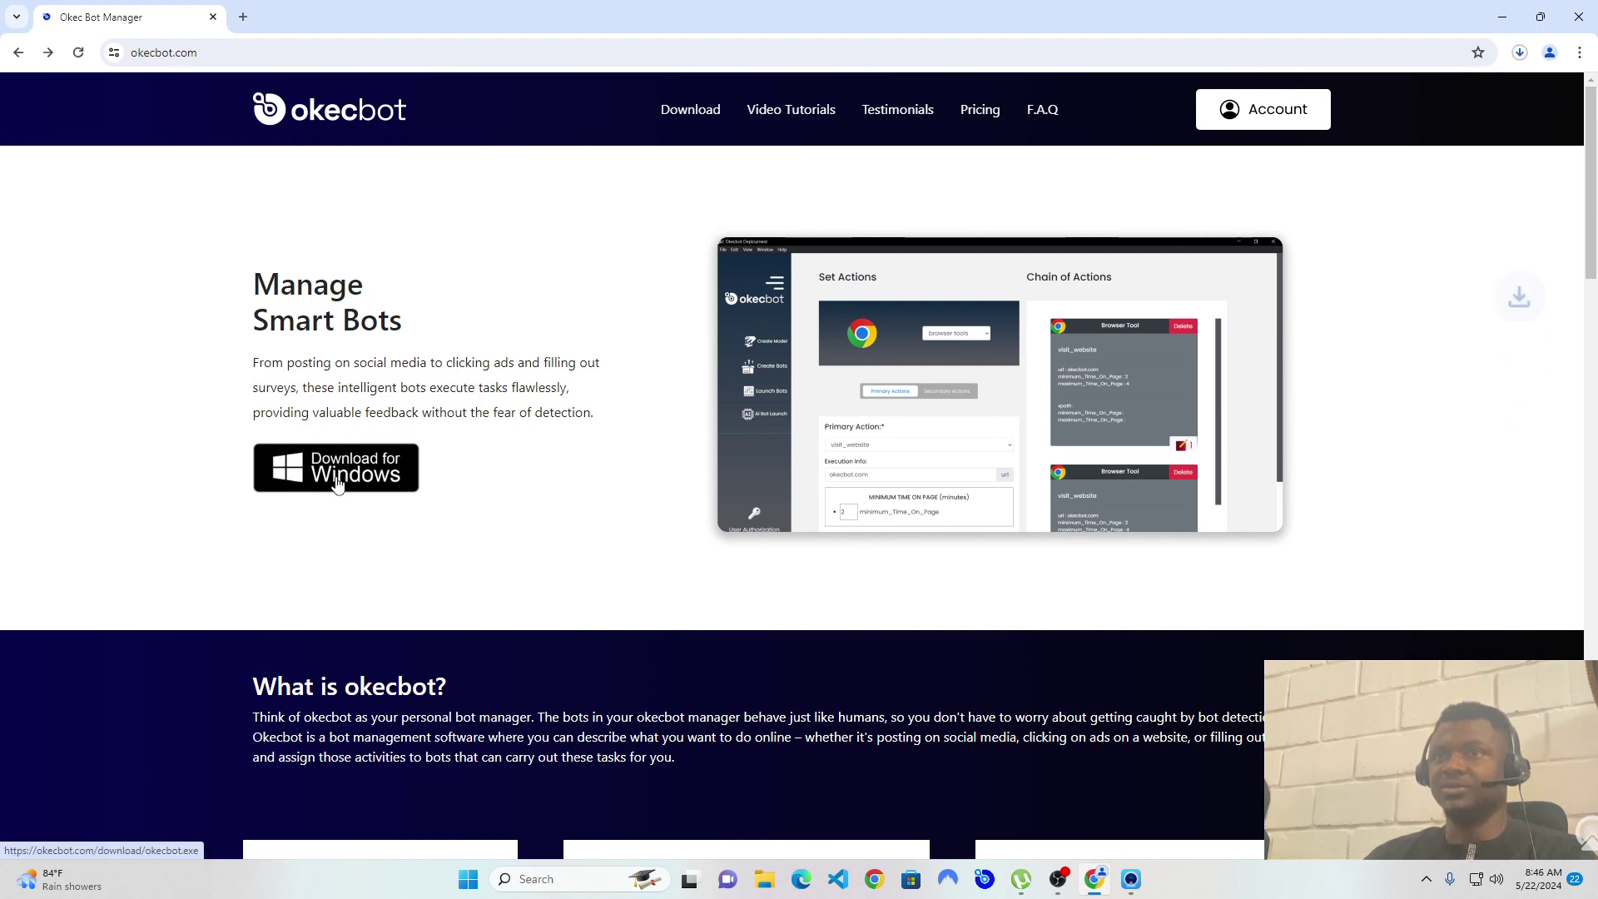
{"action": "left_click", "coordinate": [1519, 54]}
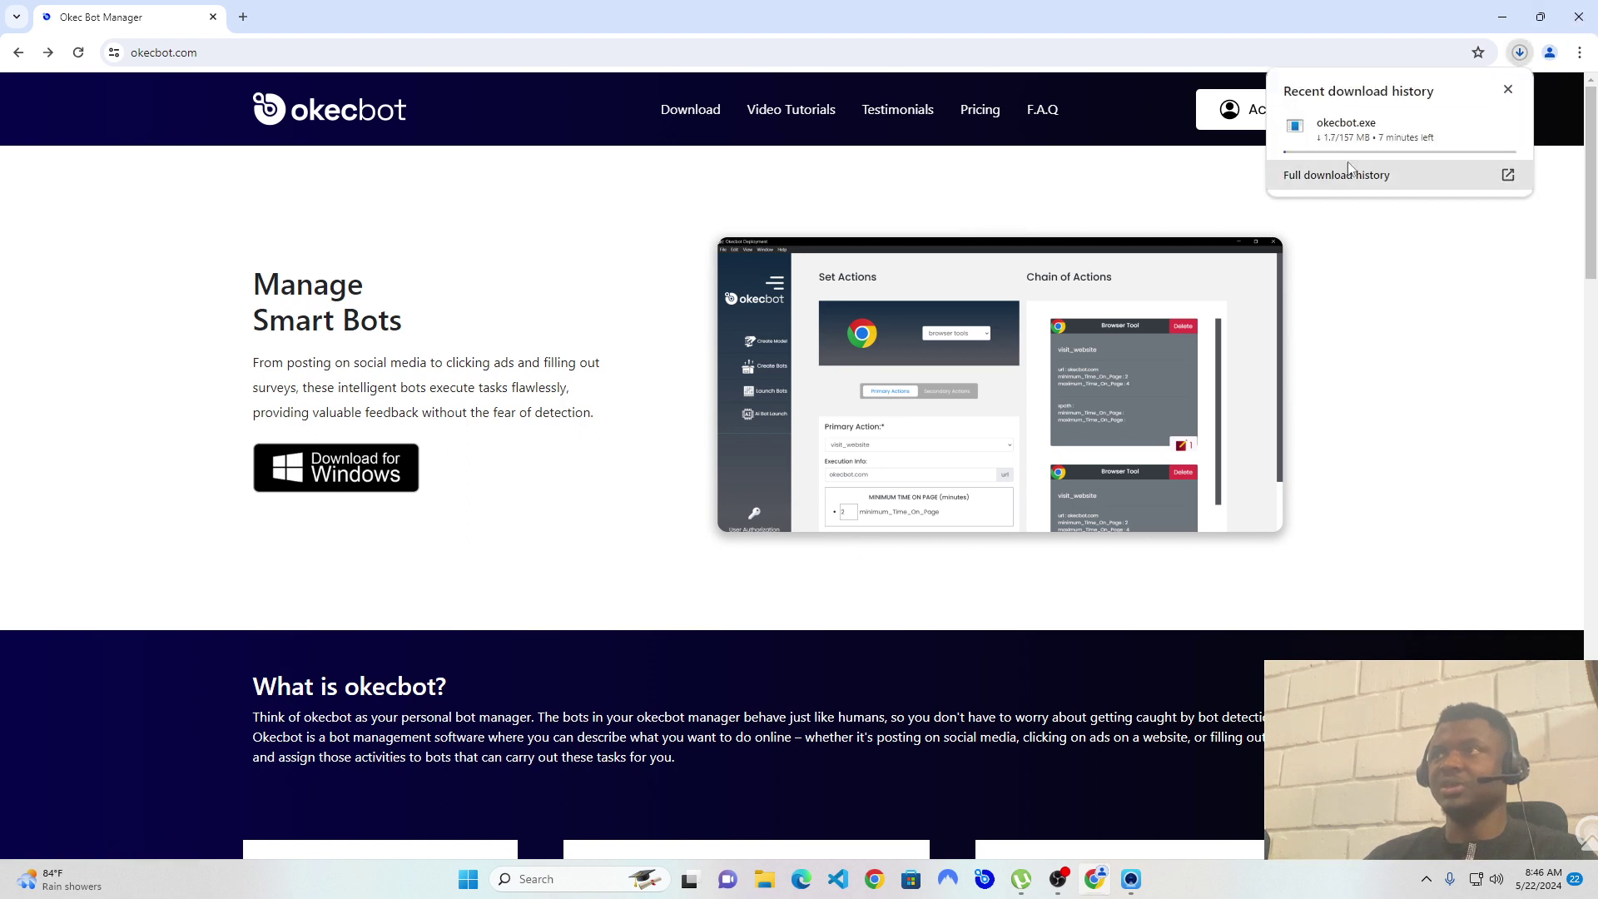
{"action": "mouse_move", "coordinate": [1361, 148]}
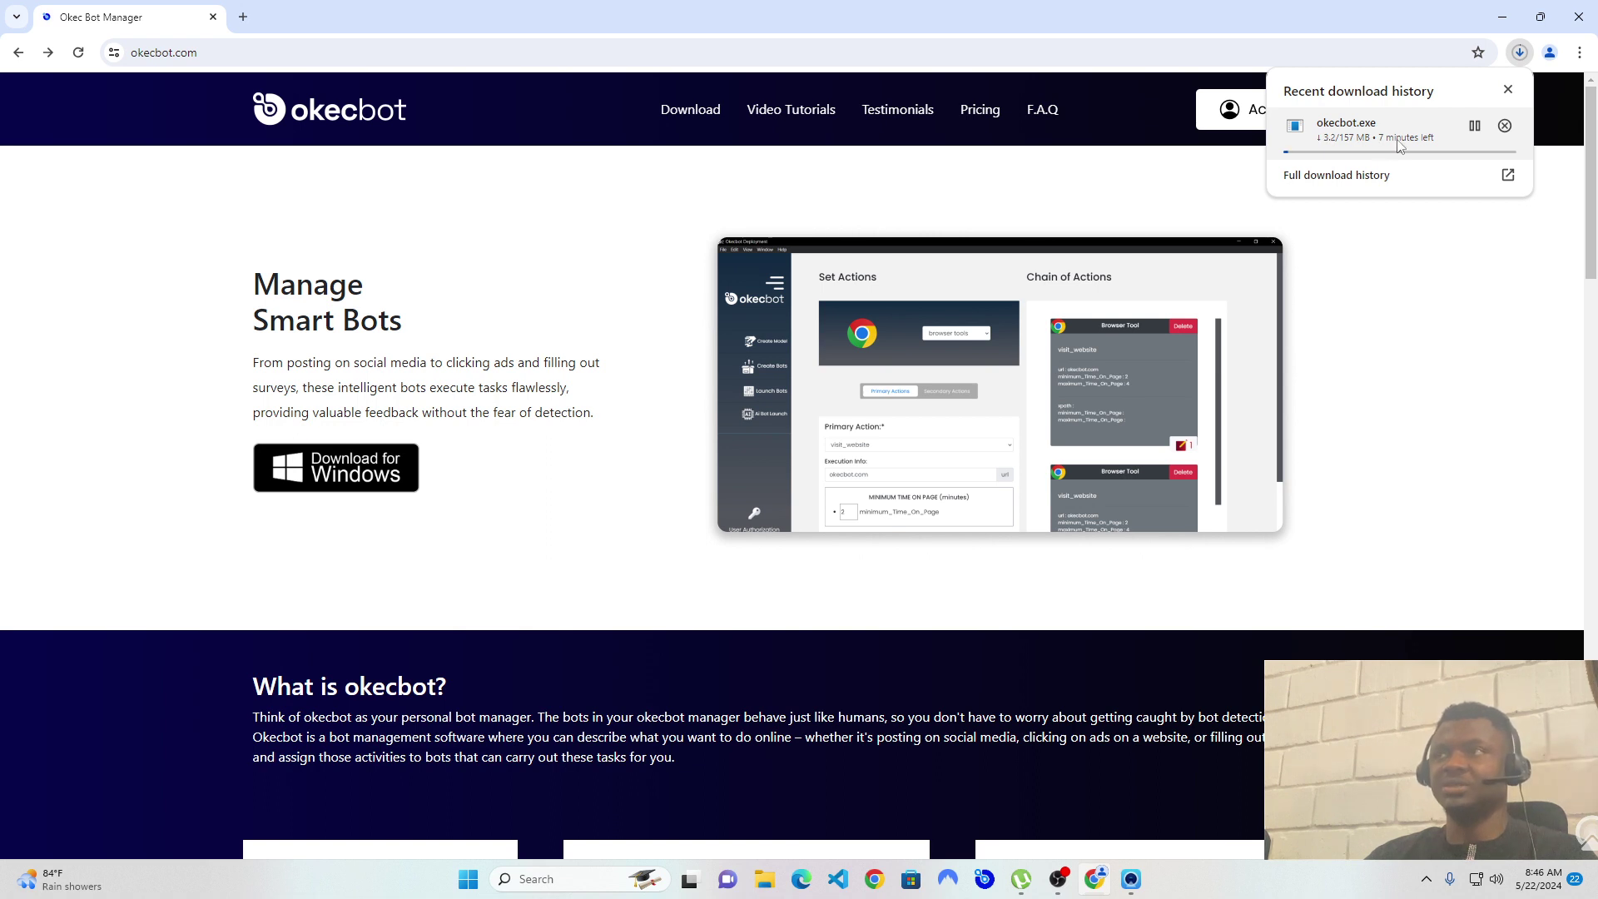
{"action": "left_click", "coordinate": [1475, 124]}
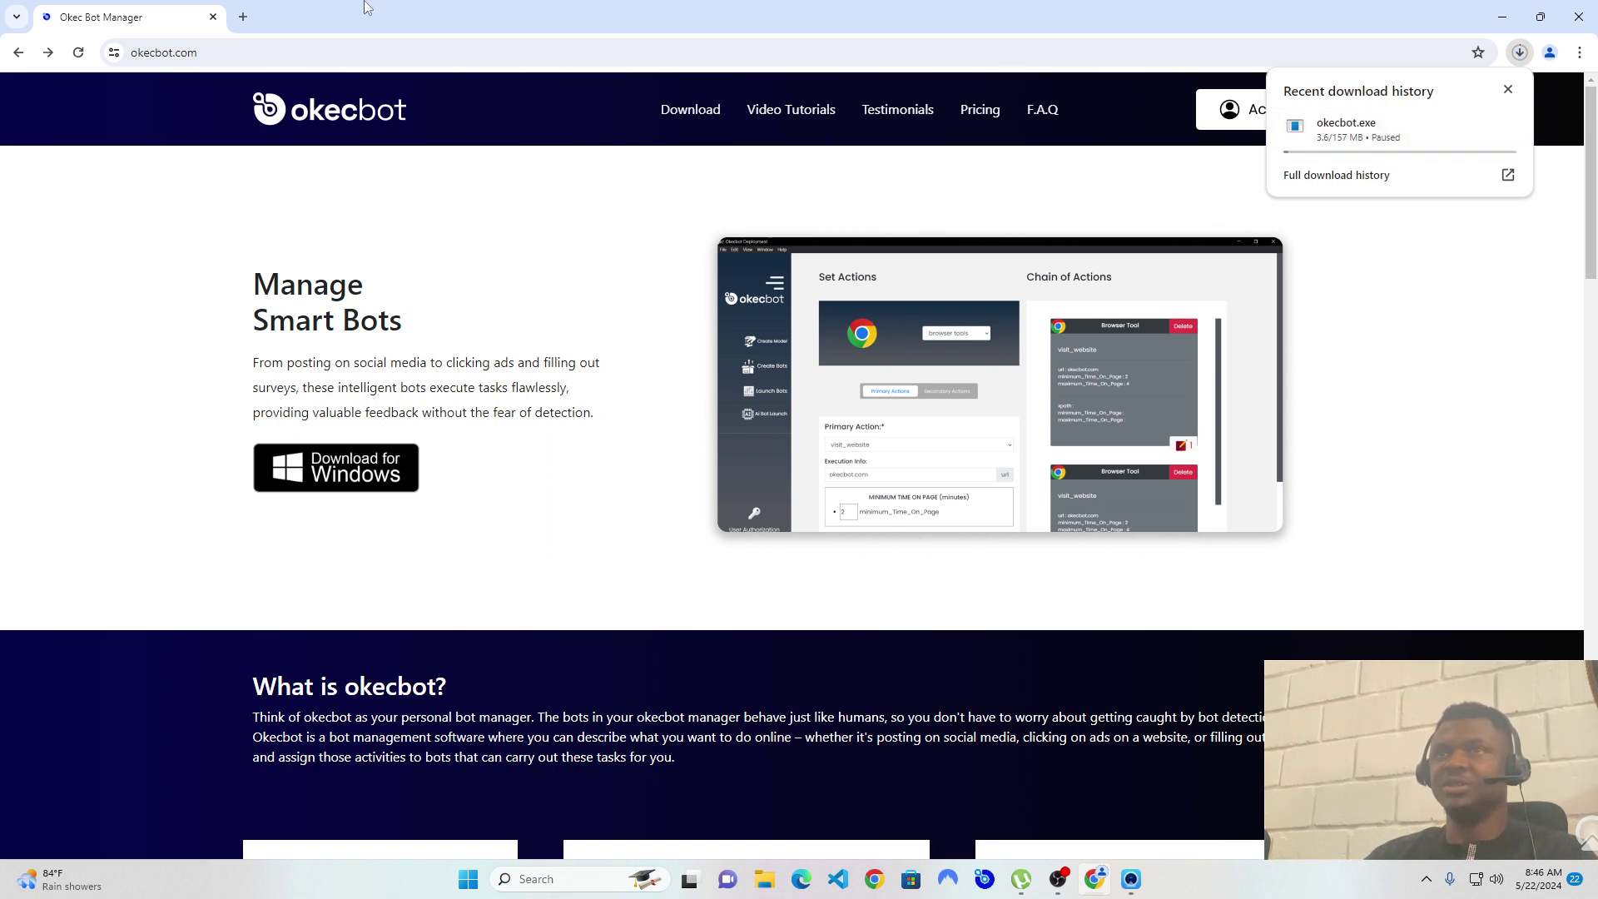
{"action": "left_click", "coordinate": [374, 53]}
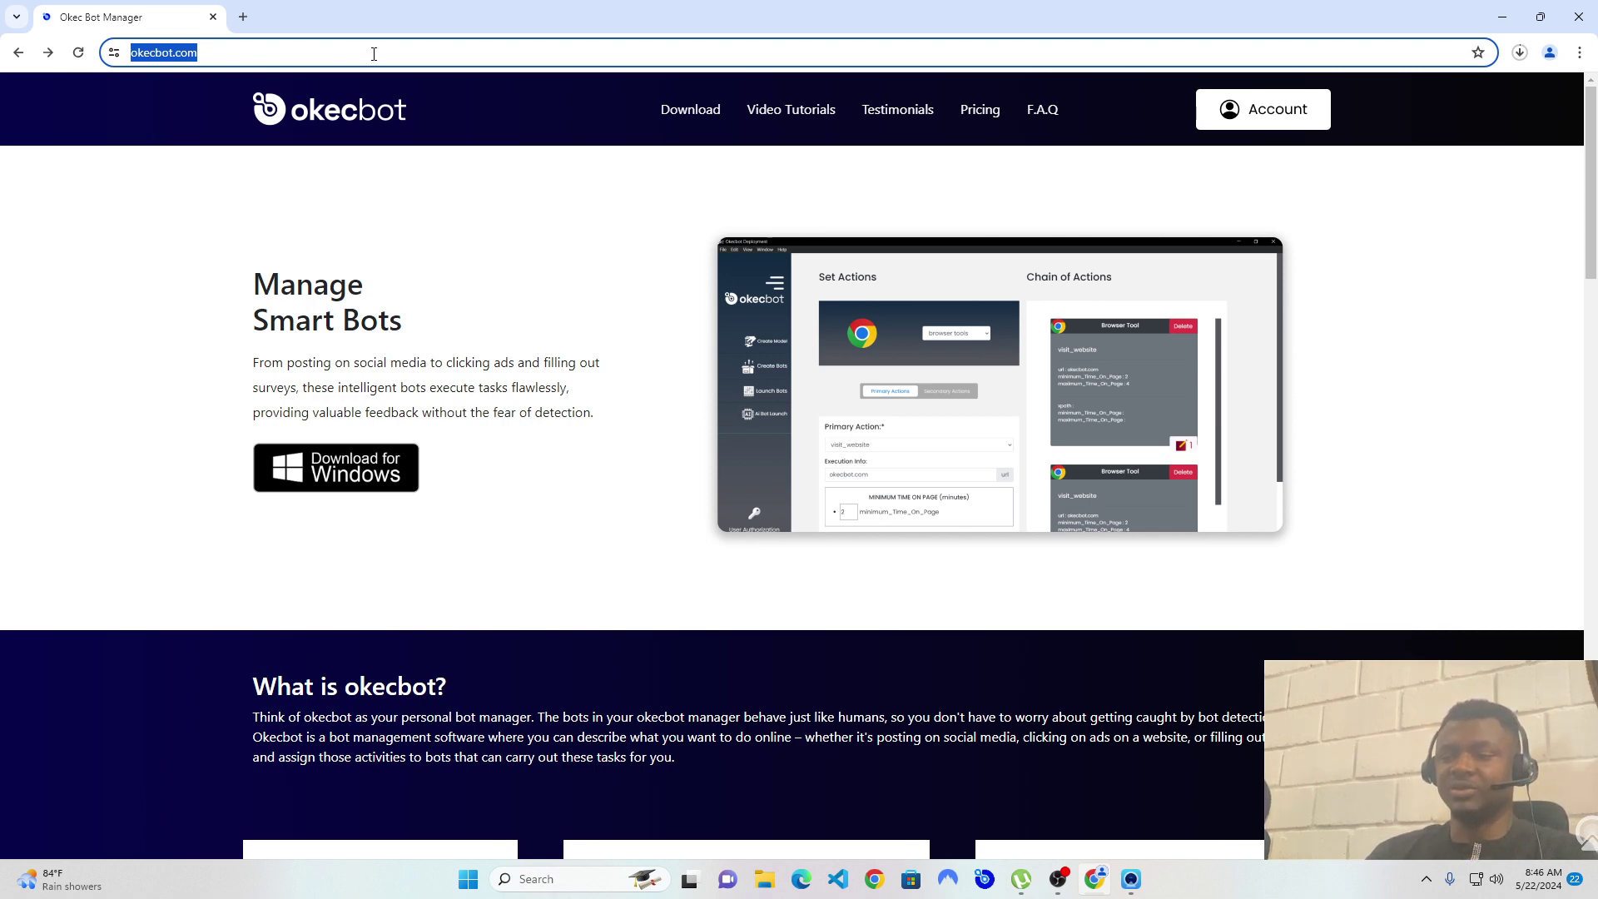
{"action": "left_click", "coordinate": [374, 53]}
{"action": "key", "text": "BackSpace"}
{"action": "key", "text": "BackSpace"}
{"action": "key", "text": "BackSpace"}
{"action": "key", "text": "BackSpace"}
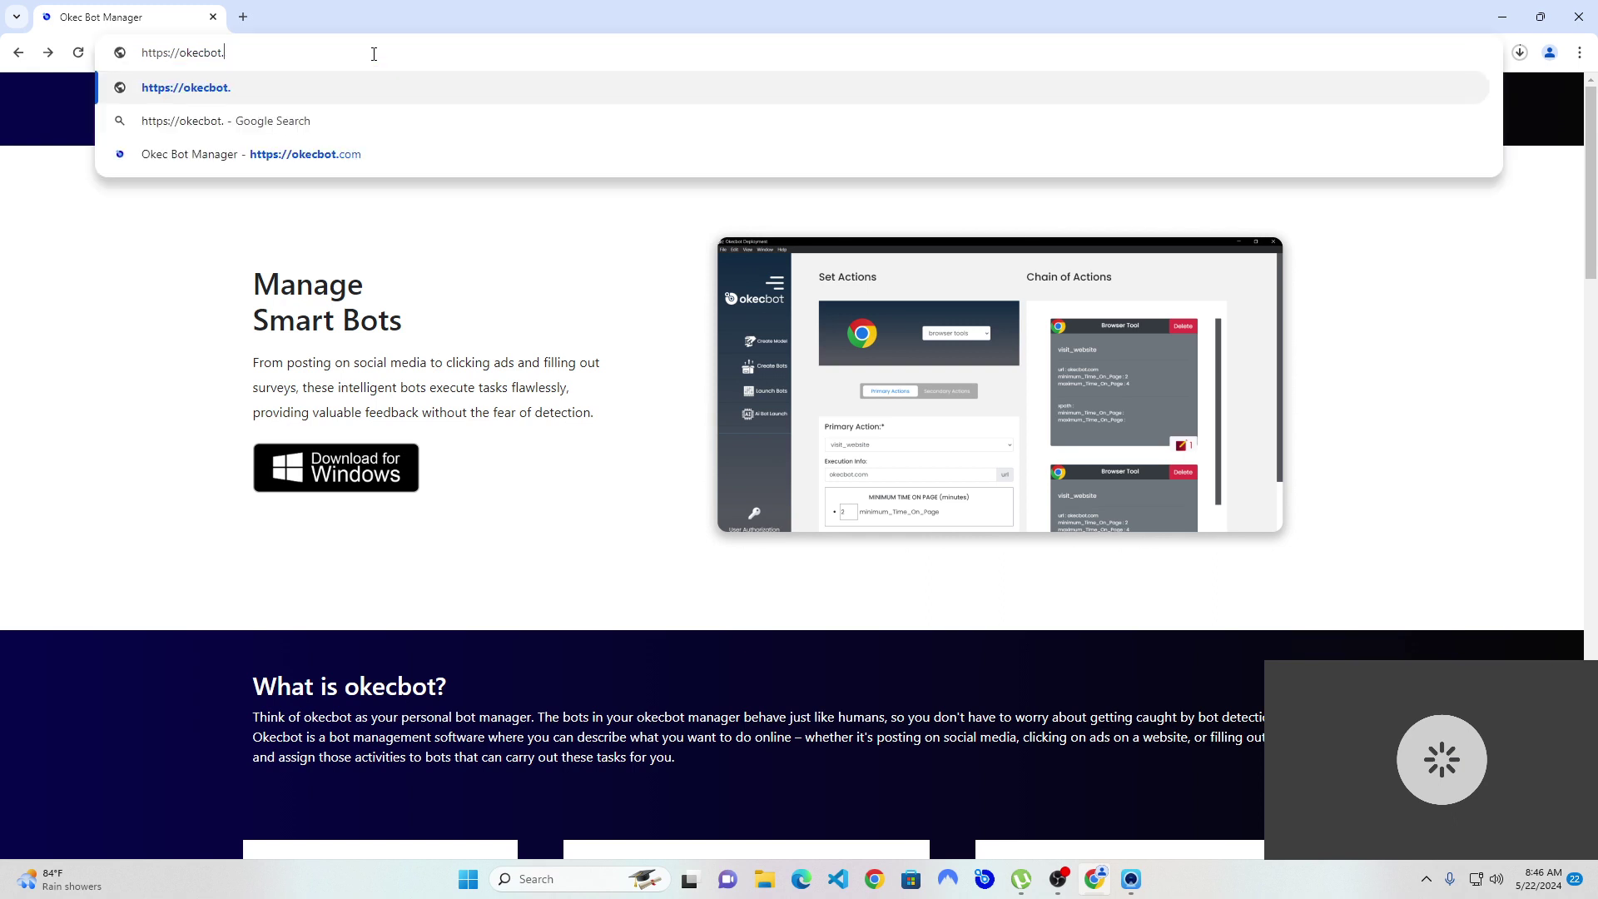
{"action": "type", "text": "net"}
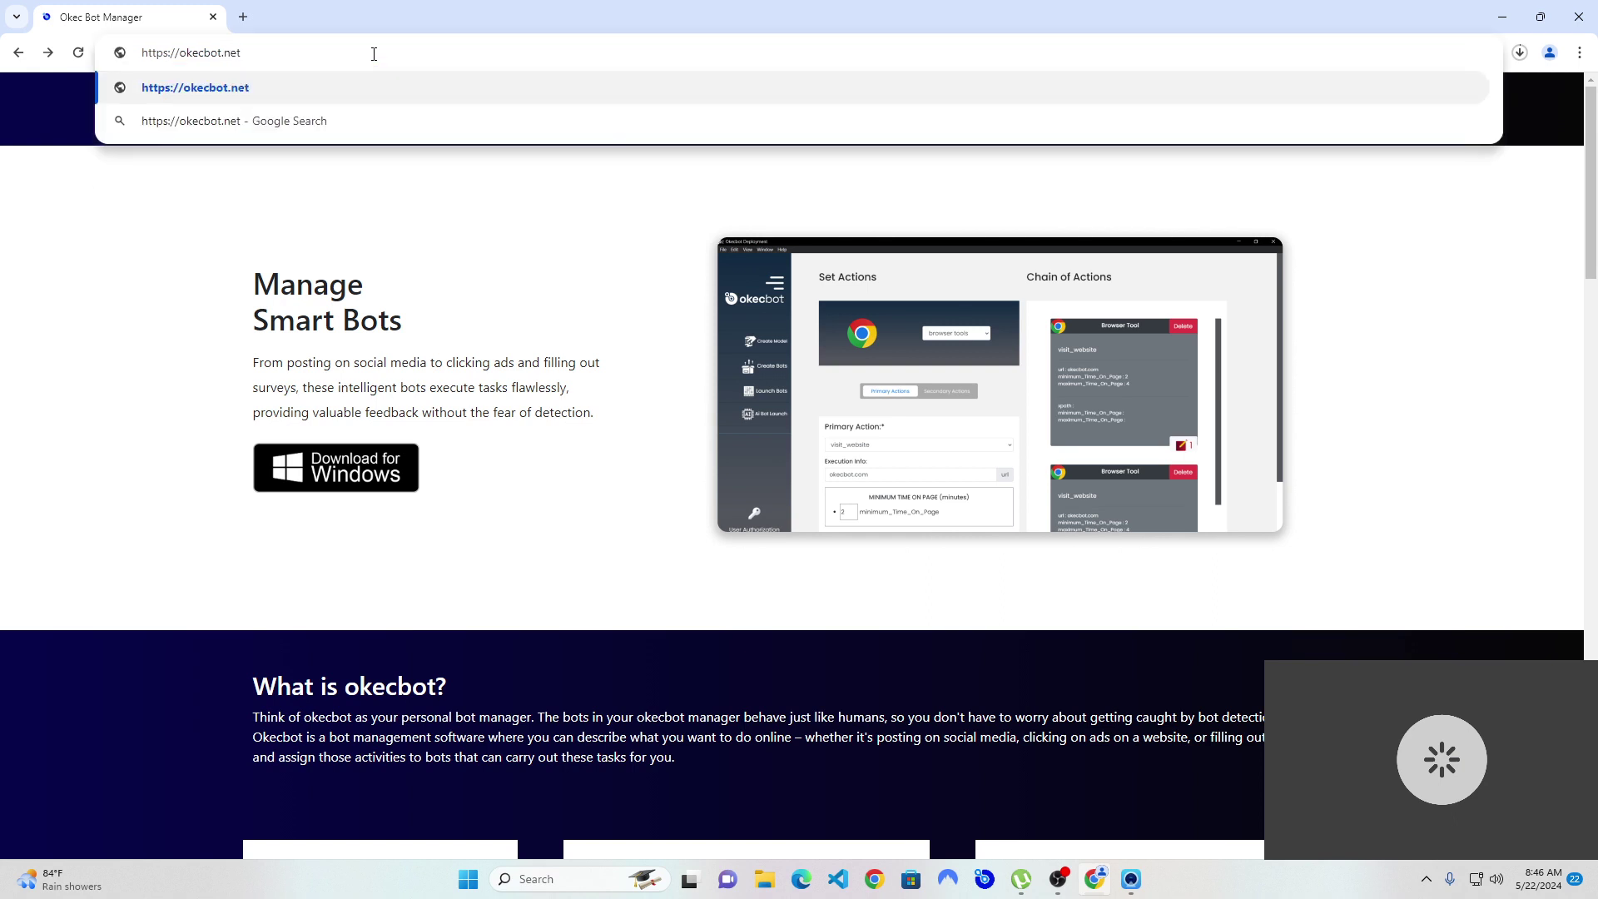
{"action": "type", "text": "/d"}
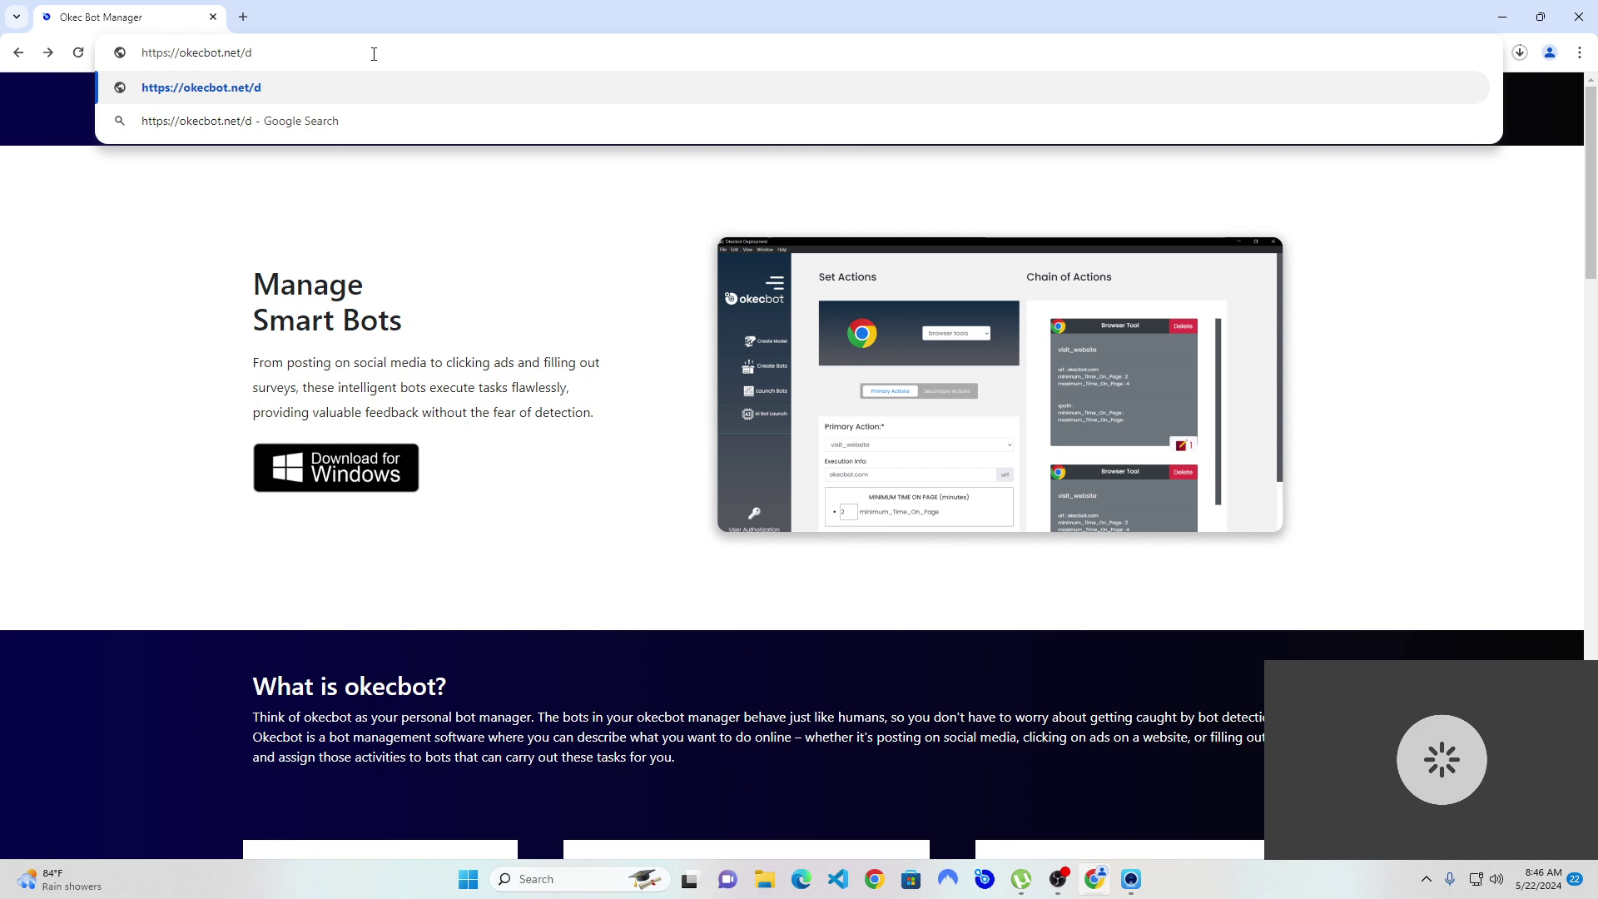
{"action": "type", "text": "ownload"}
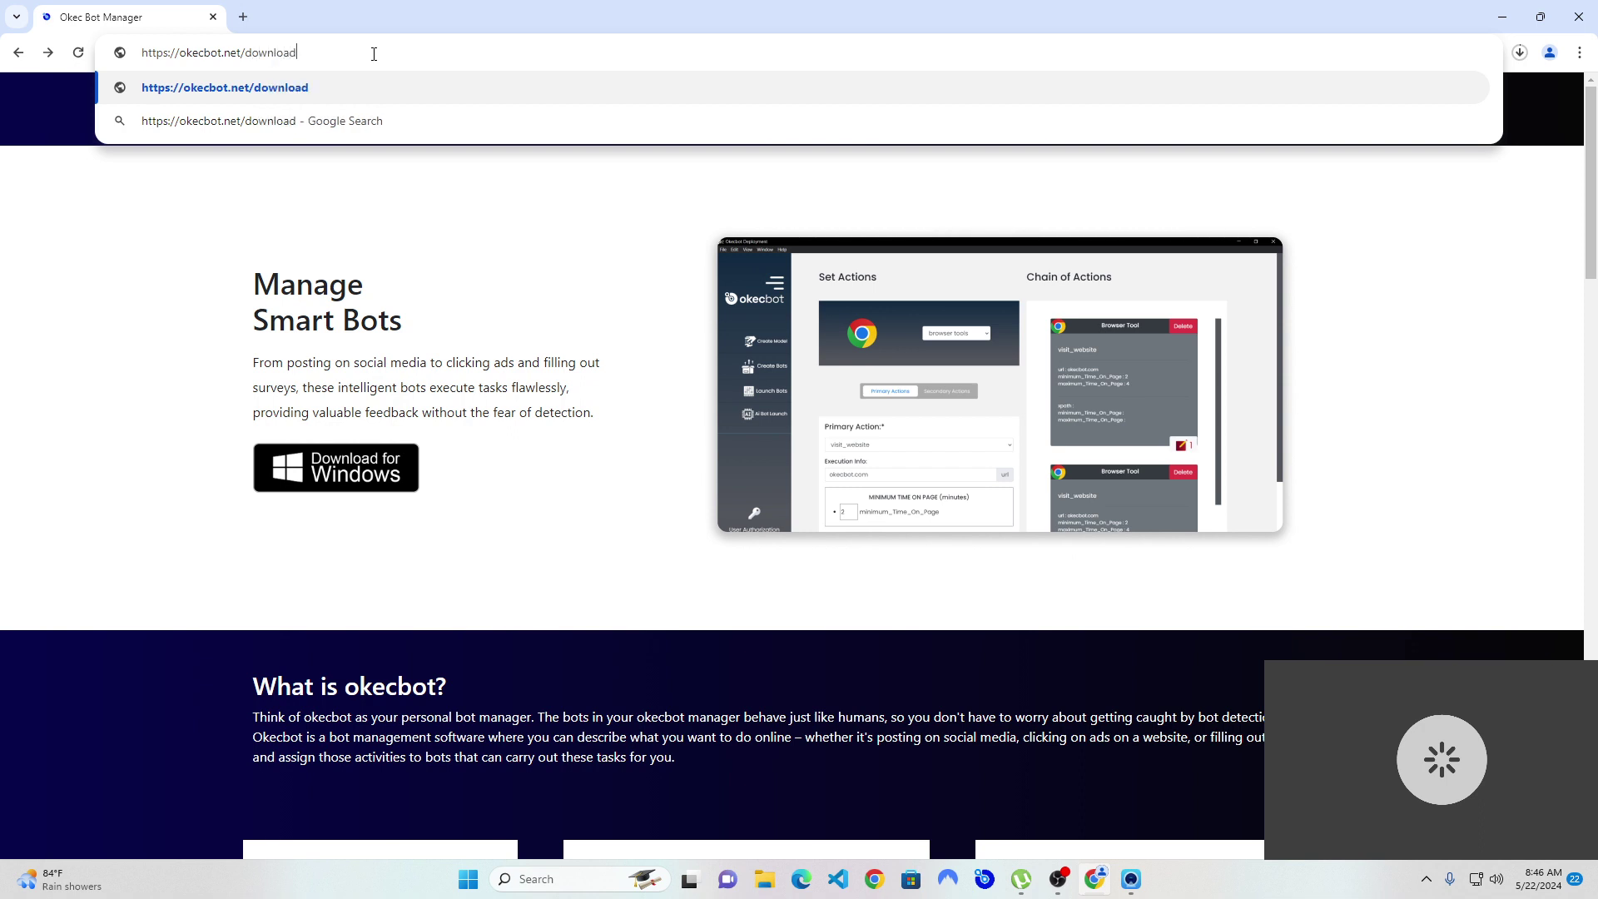
{"action": "type", "text": "/okecbot.exe"}
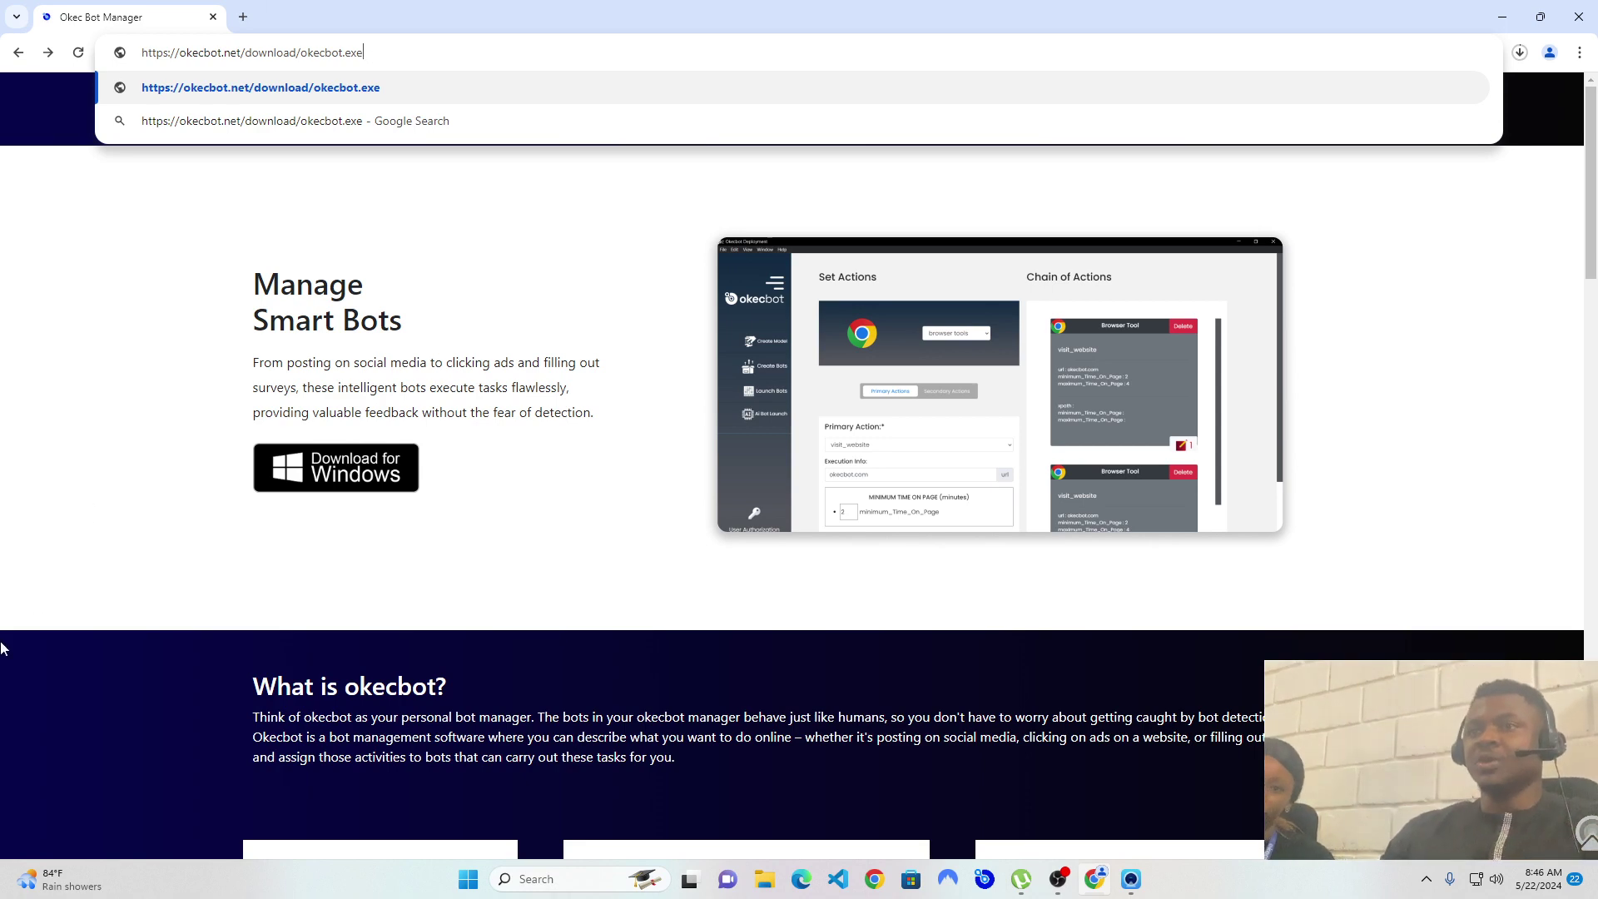
{"action": "key", "text": "Return"}
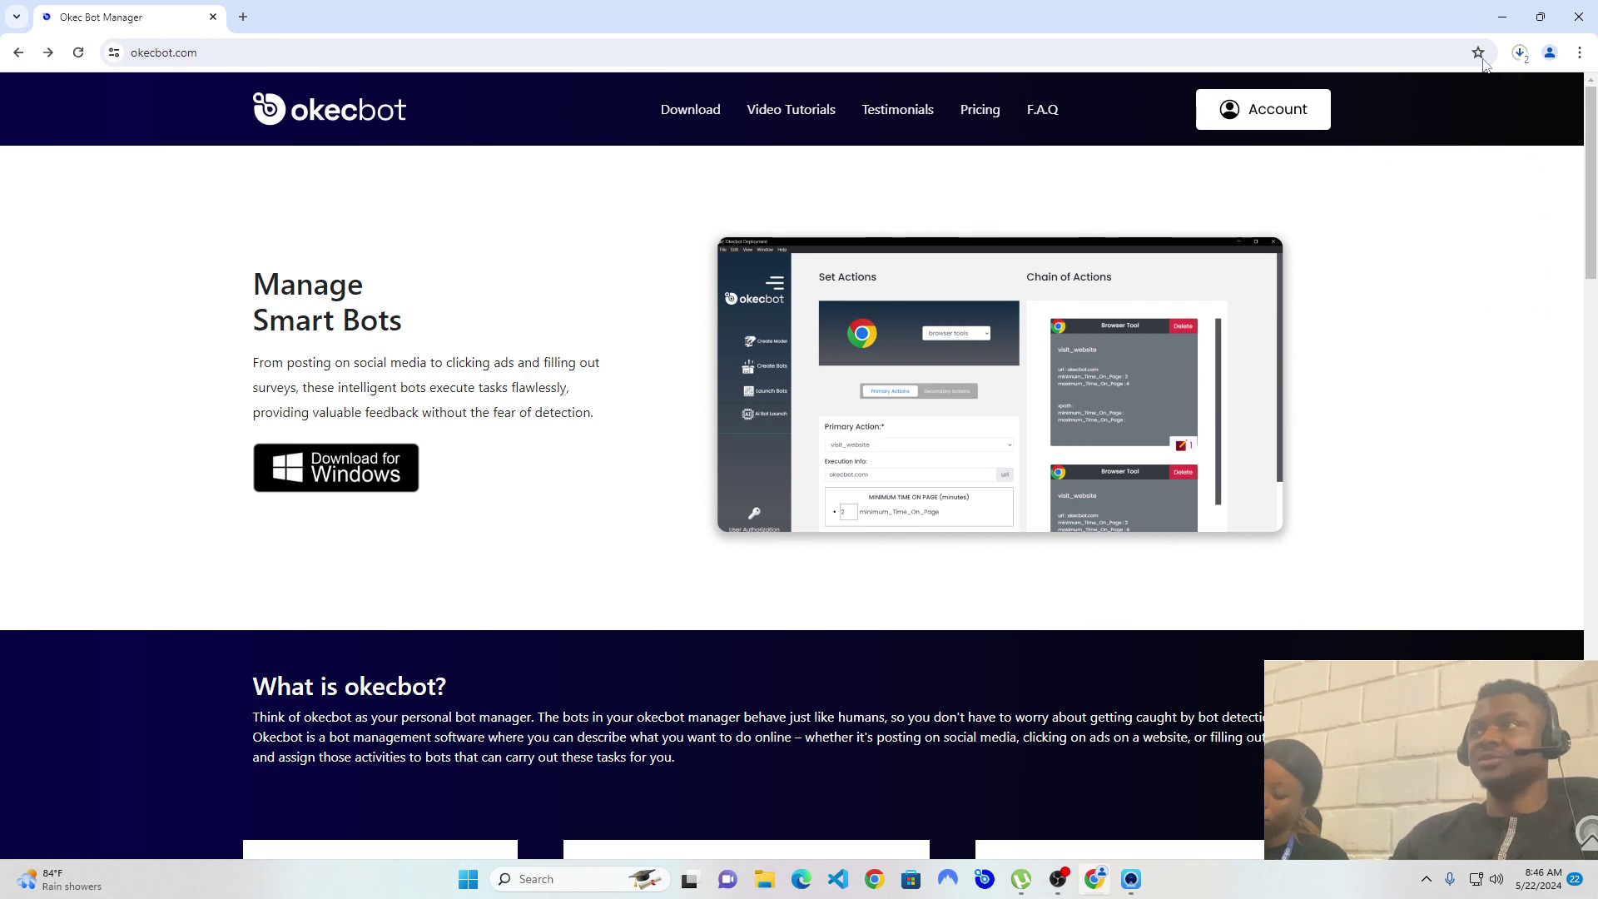
{"action": "left_click", "coordinate": [1520, 54]}
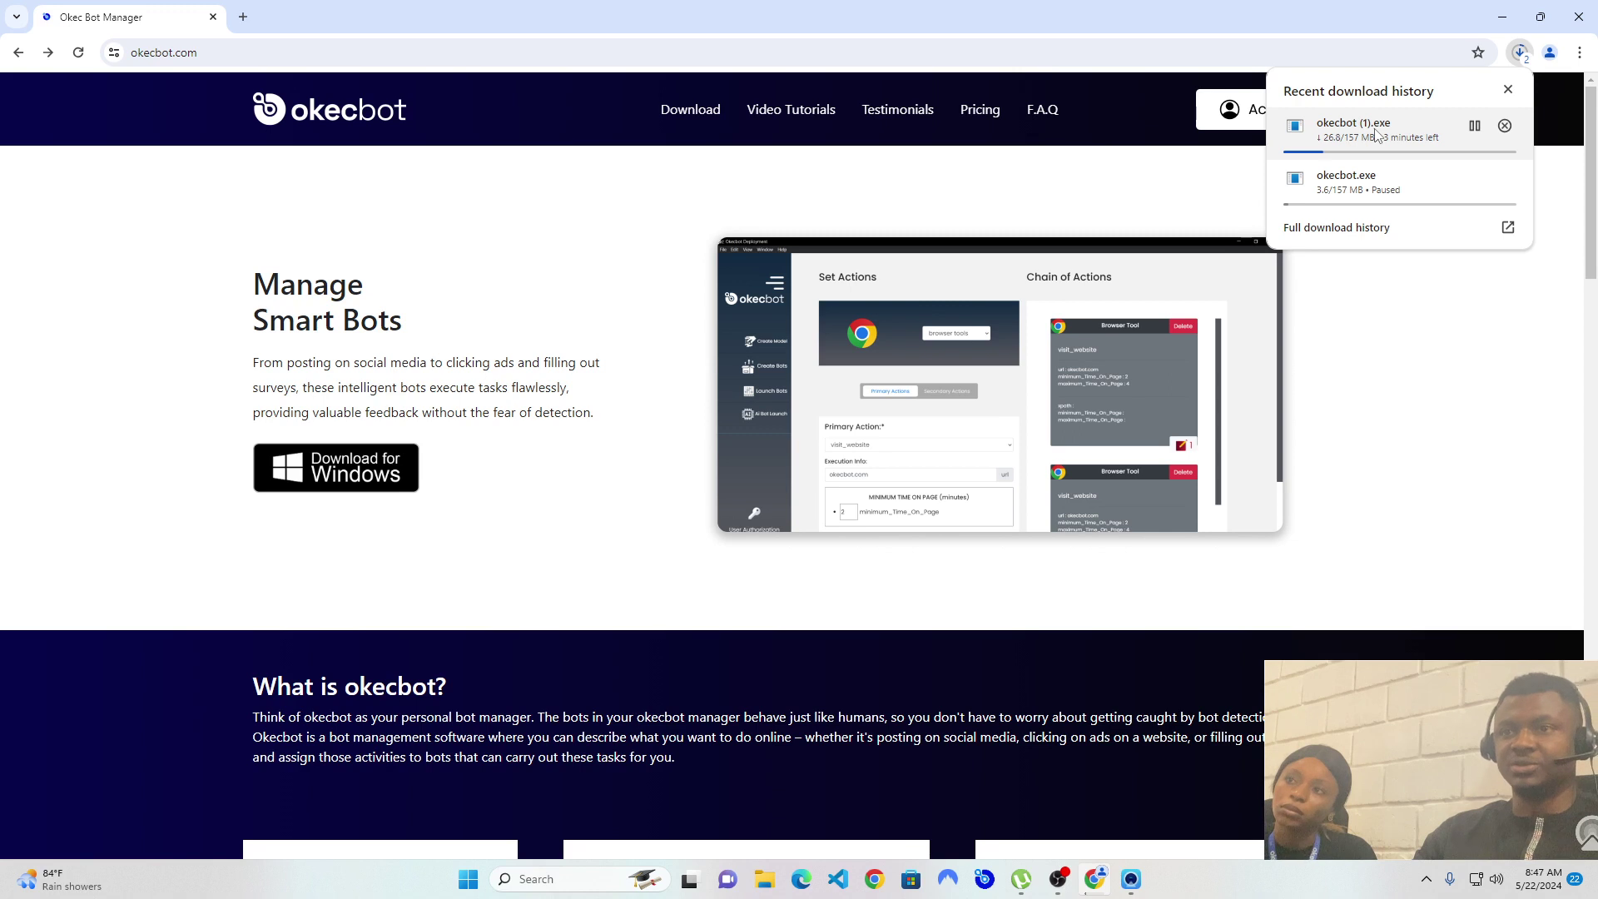
Step: Search 'windows secur' and open the Windows Security settings page
{"action": "left_click", "coordinate": [574, 874]}
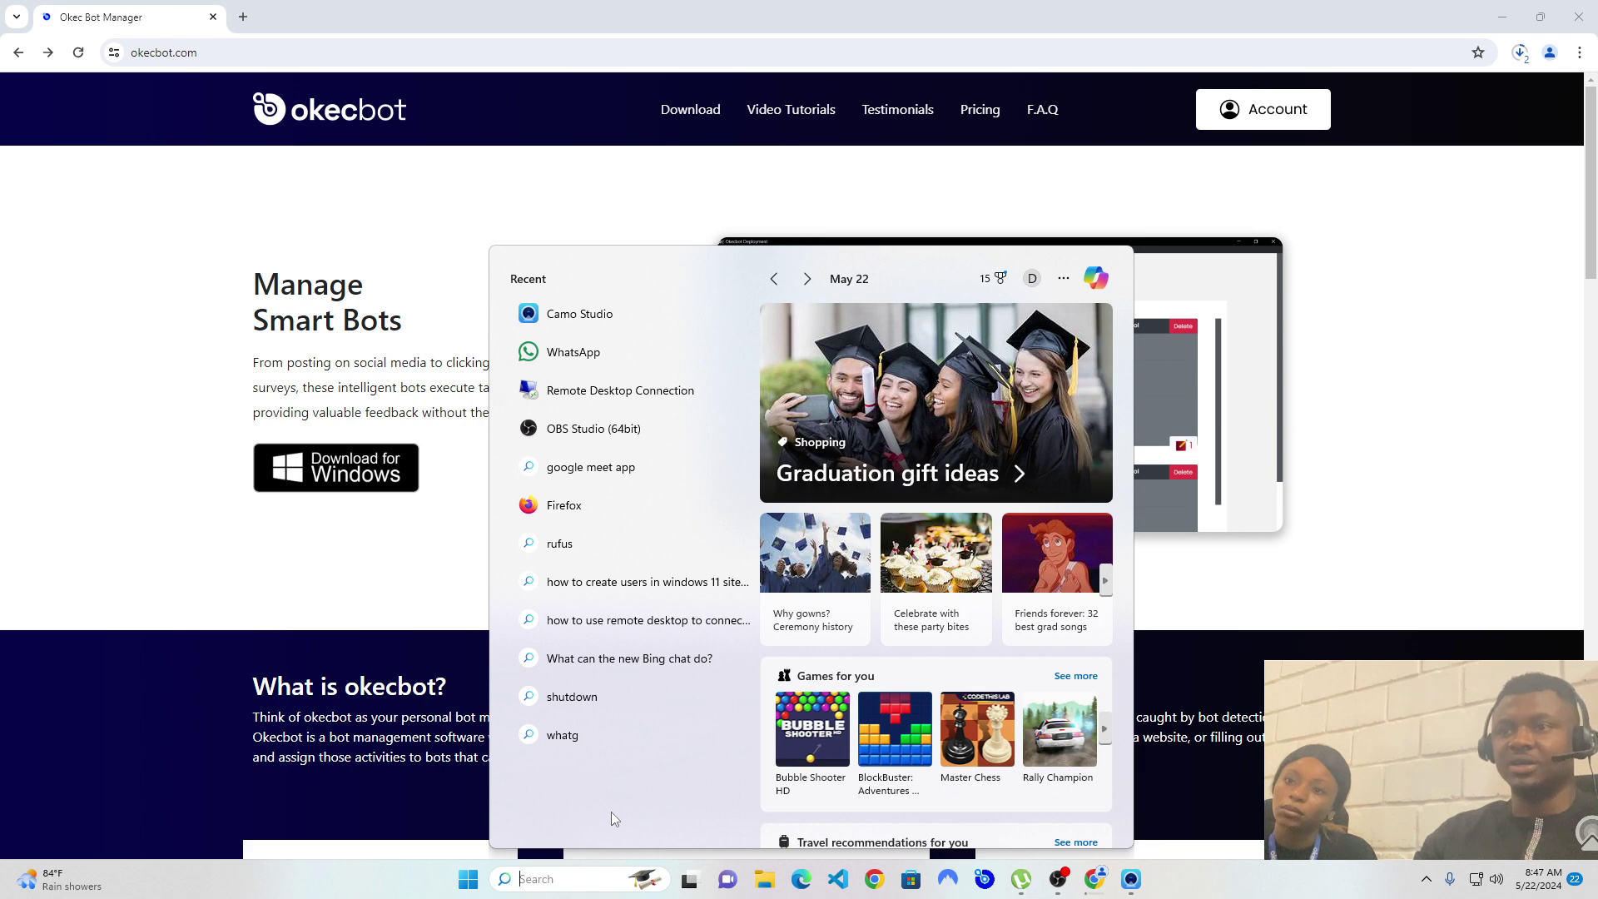
{"action": "type", "text": "wind"}
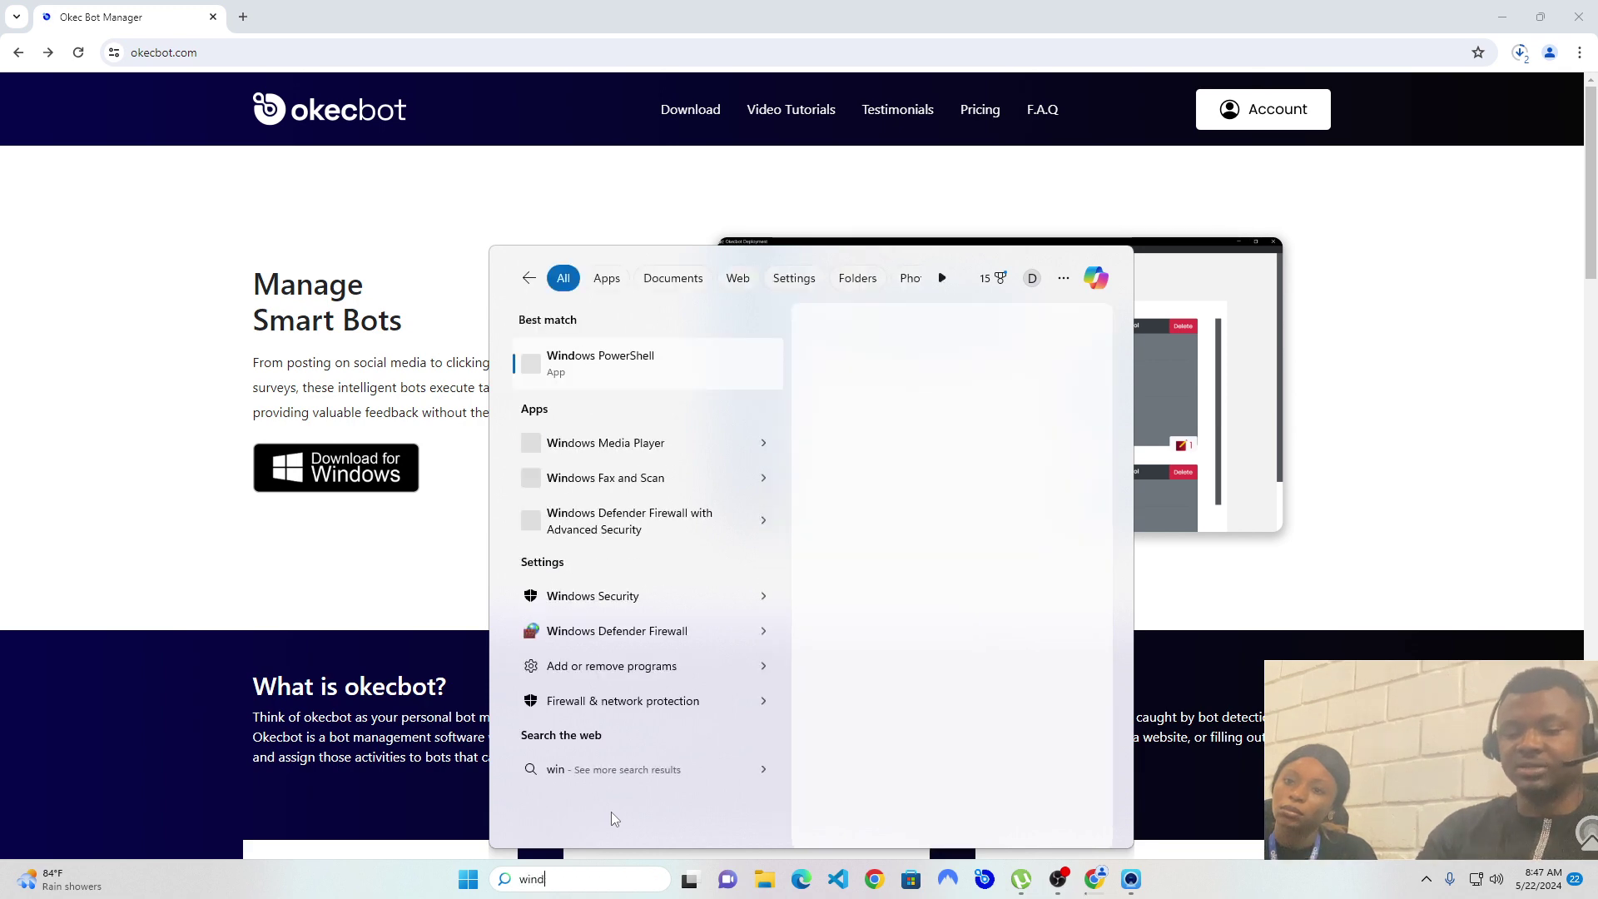
{"action": "type", "text": "ows "}
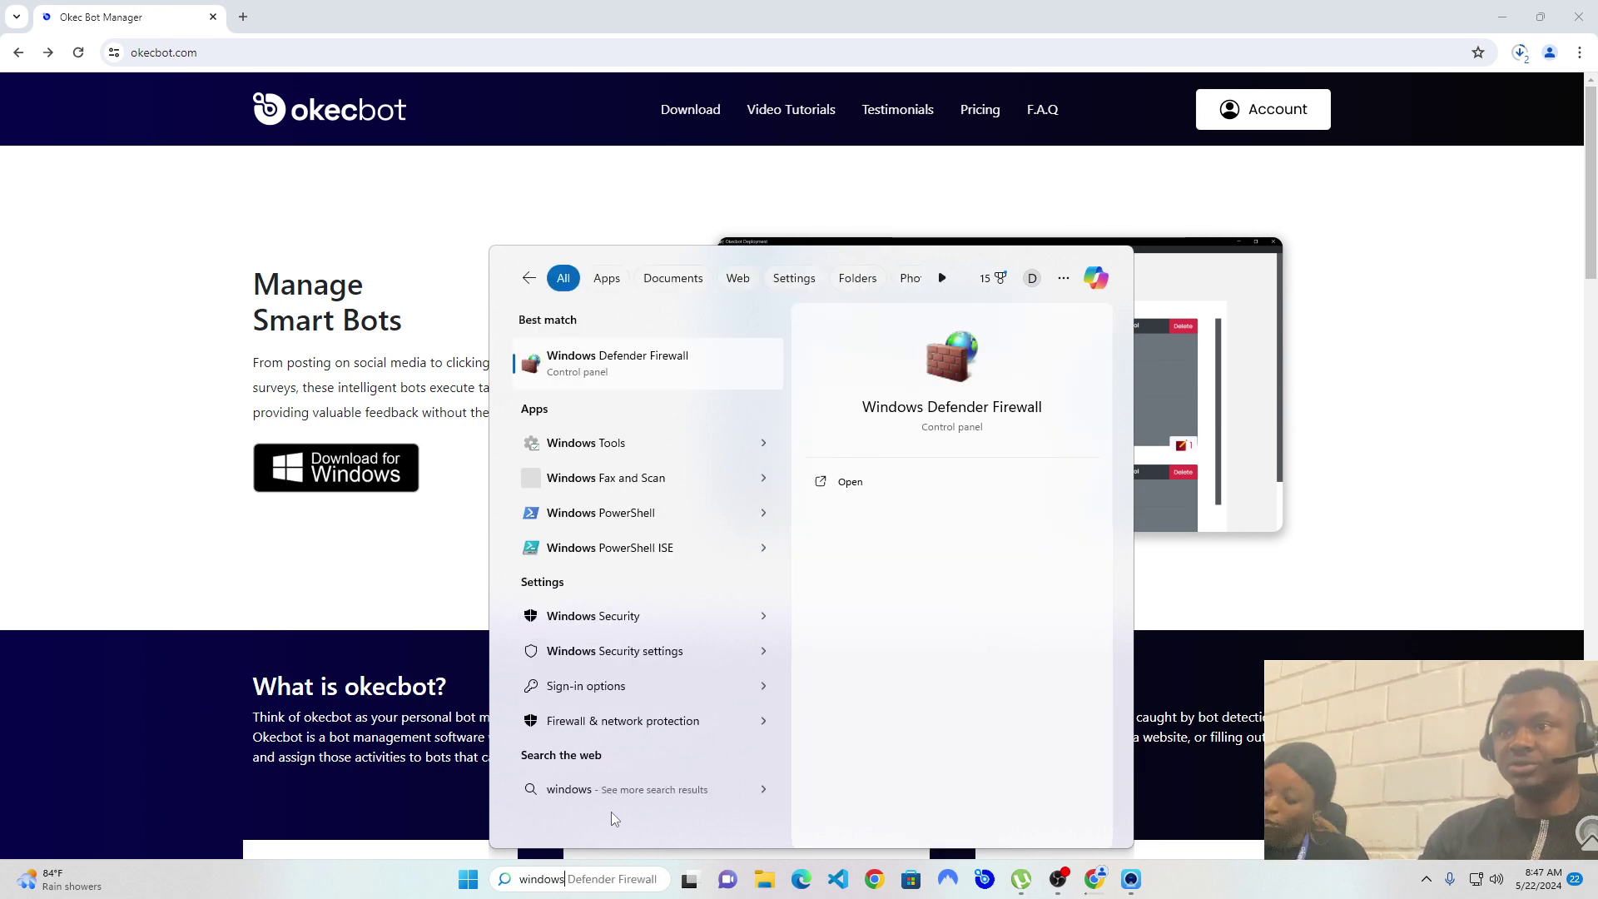
{"action": "type", "text": "secur"}
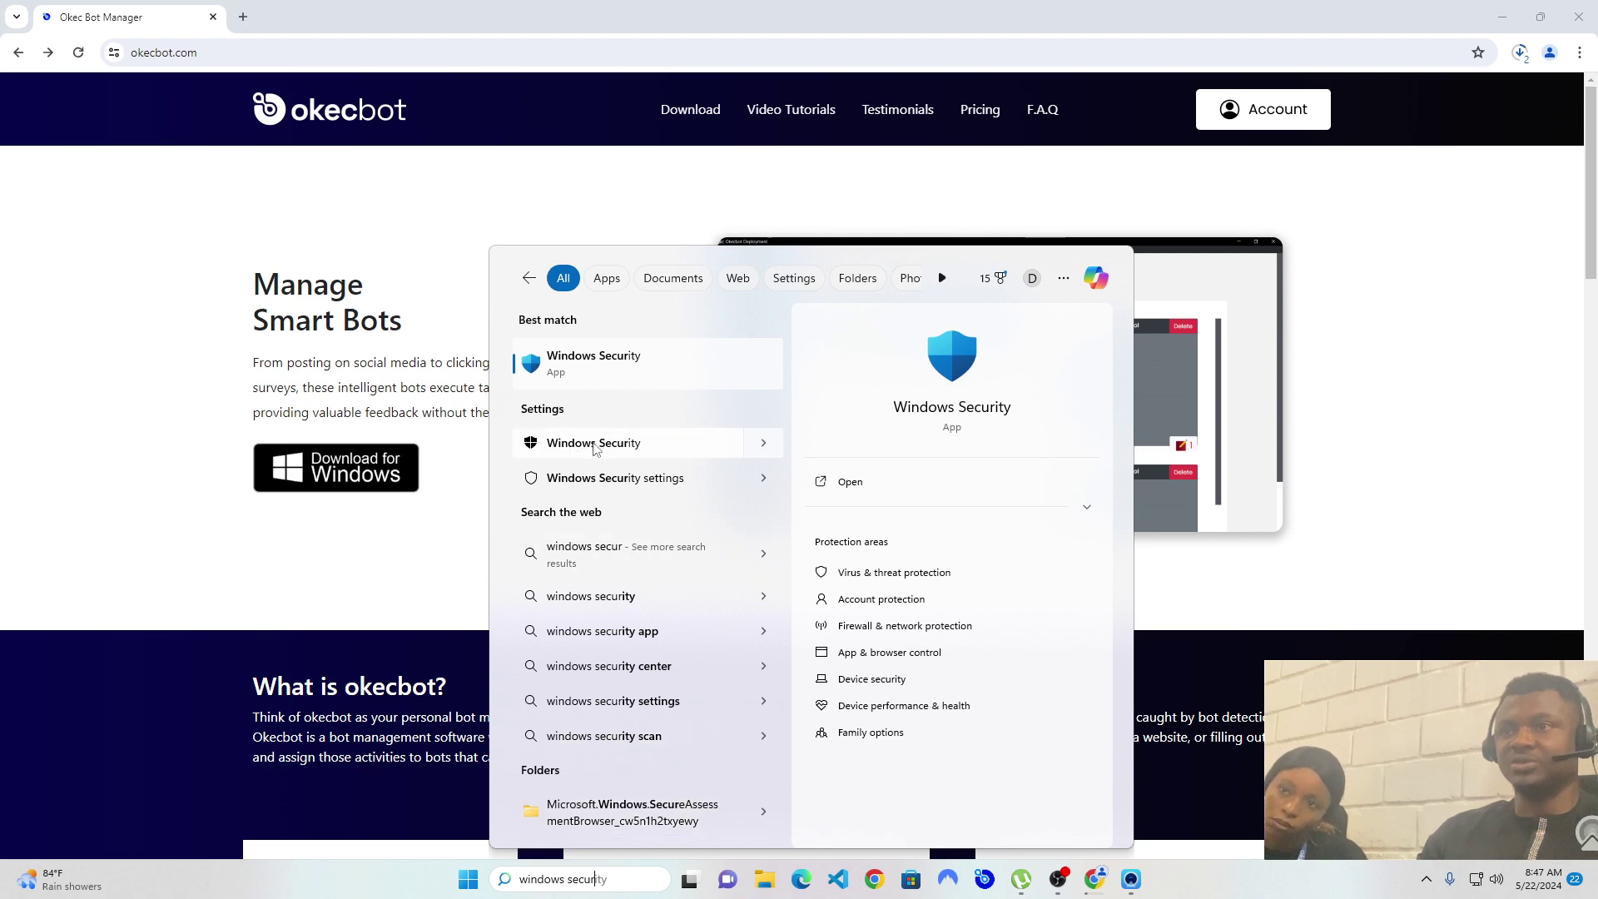
{"action": "left_click", "coordinate": [616, 489]}
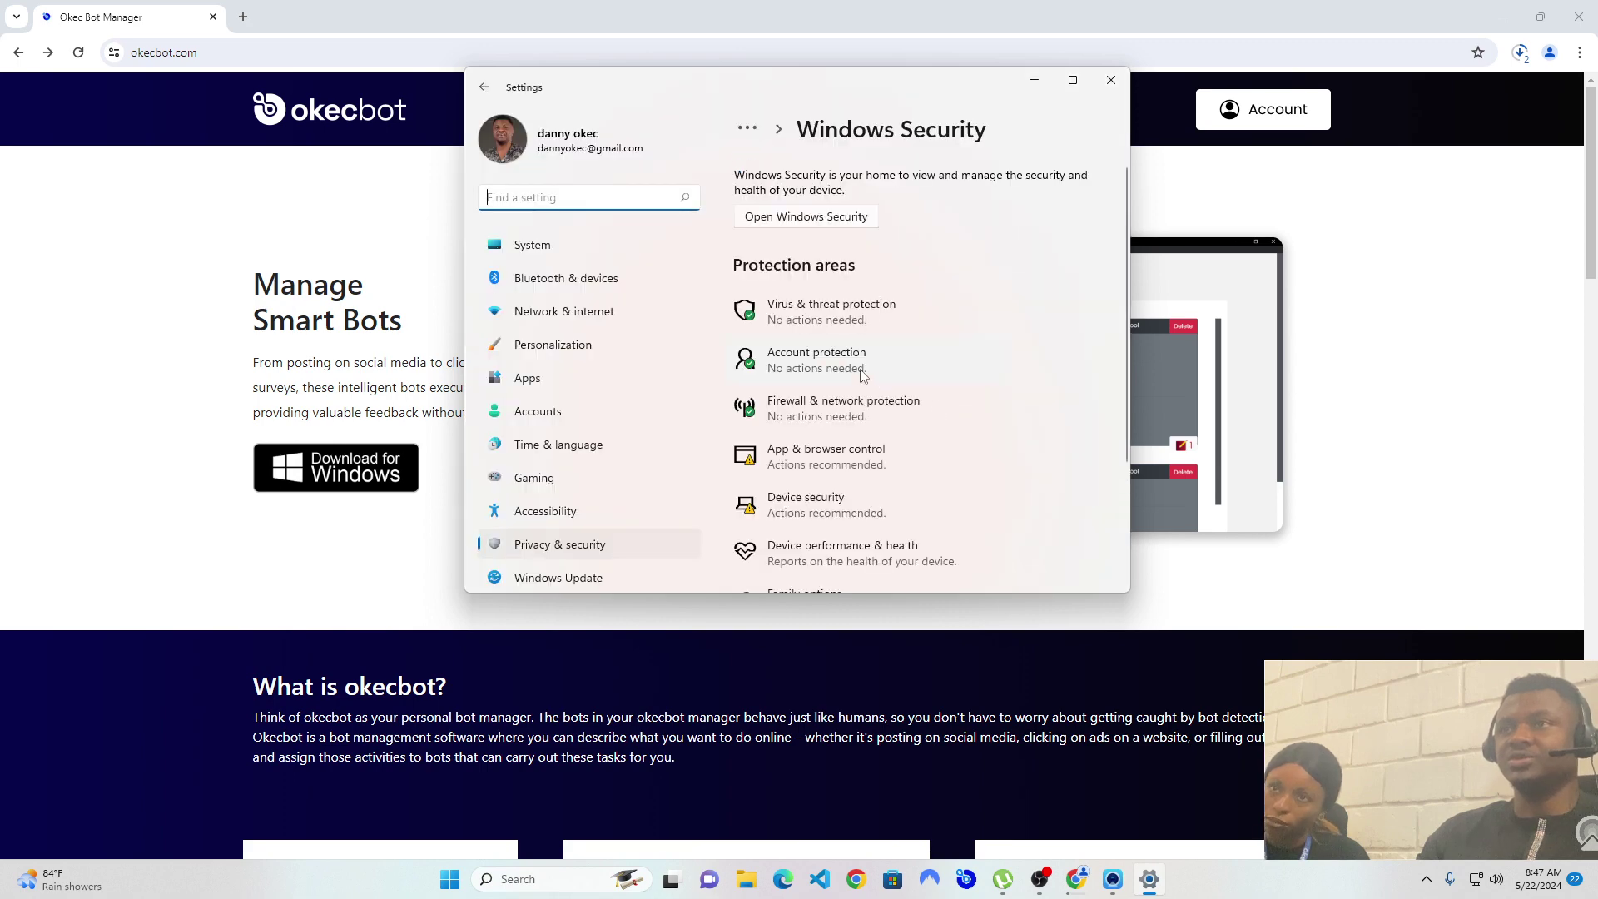
Step: Switch Real-time protection off in Virus & threat protection settings, approving the admin prompt
{"action": "left_click", "coordinate": [849, 313]}
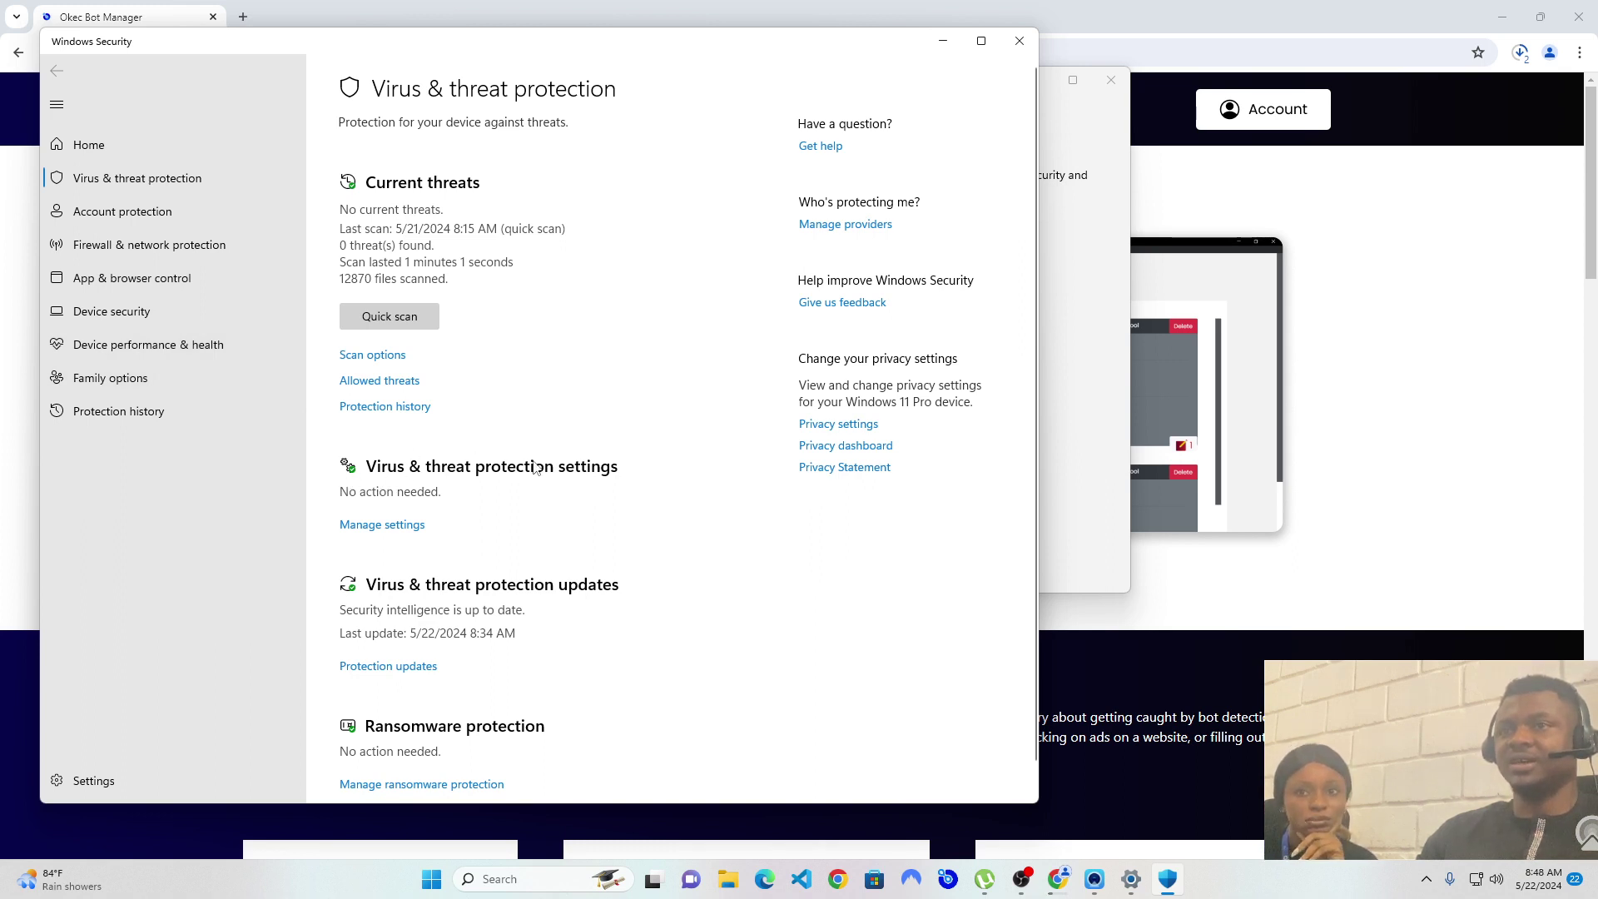
{"action": "left_click", "coordinate": [379, 526]}
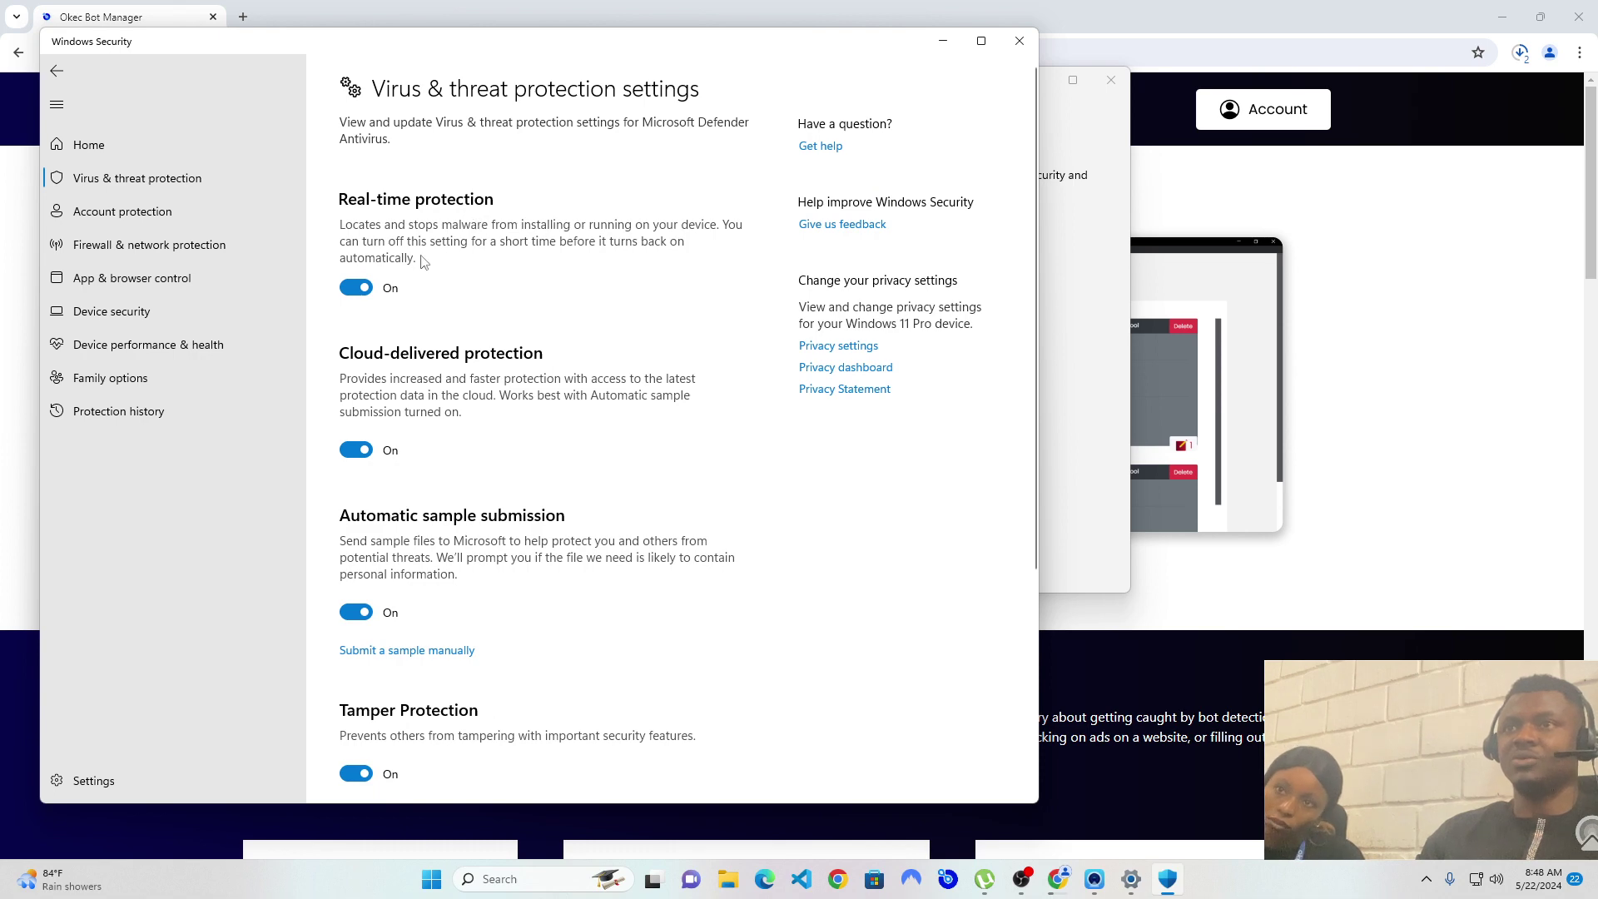
{"action": "left_click", "coordinate": [356, 288]}
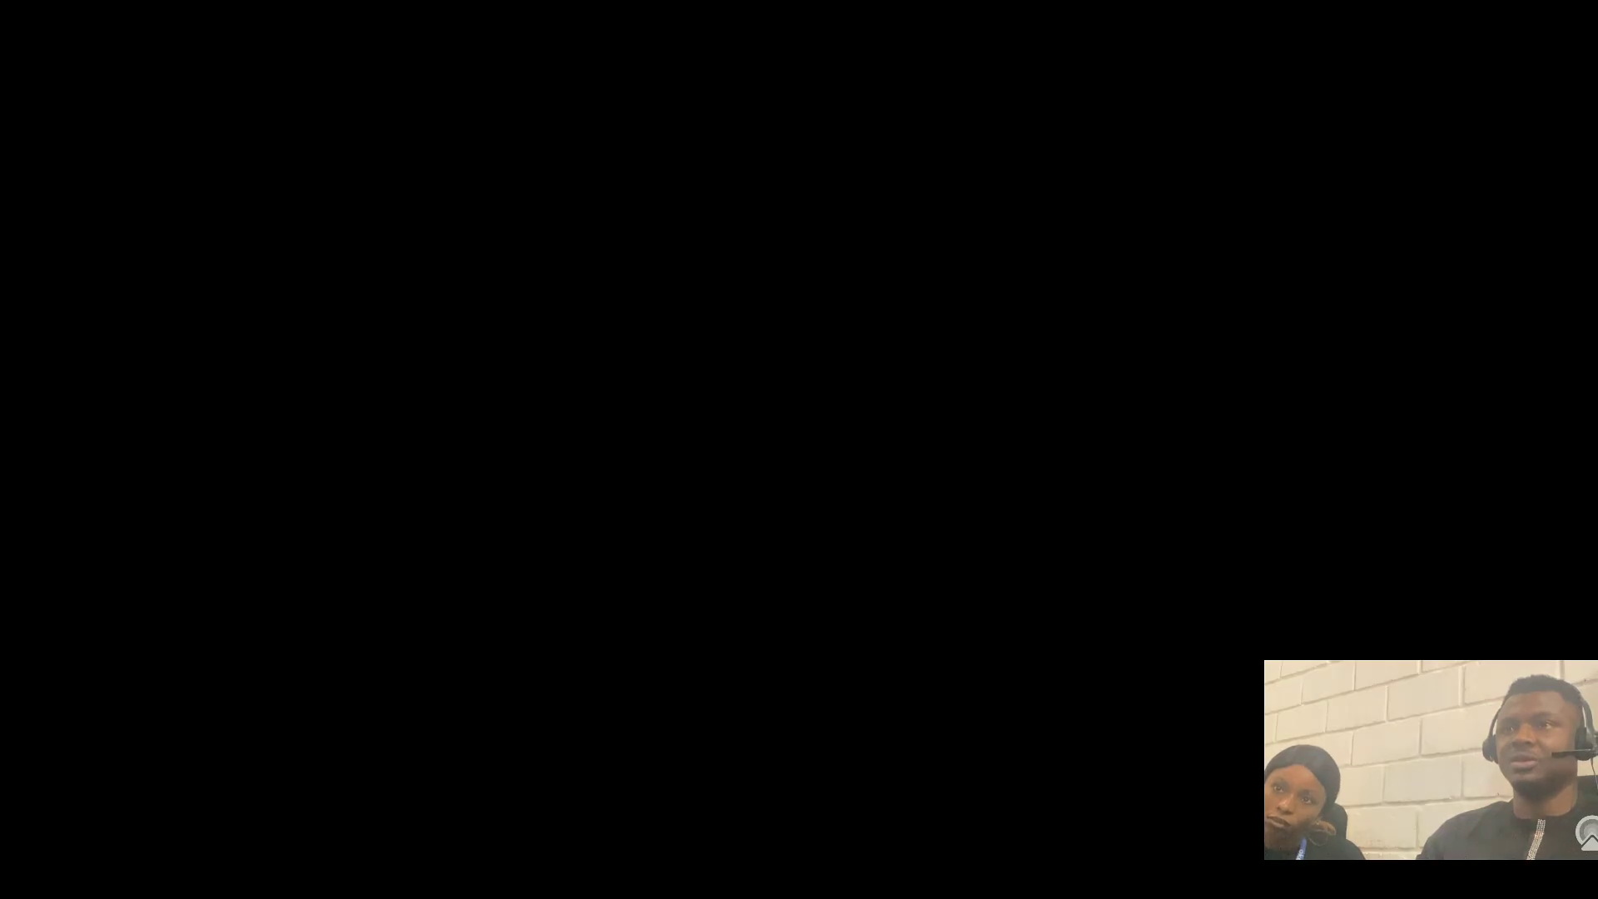
{"action": "key", "text": "alt+y"}
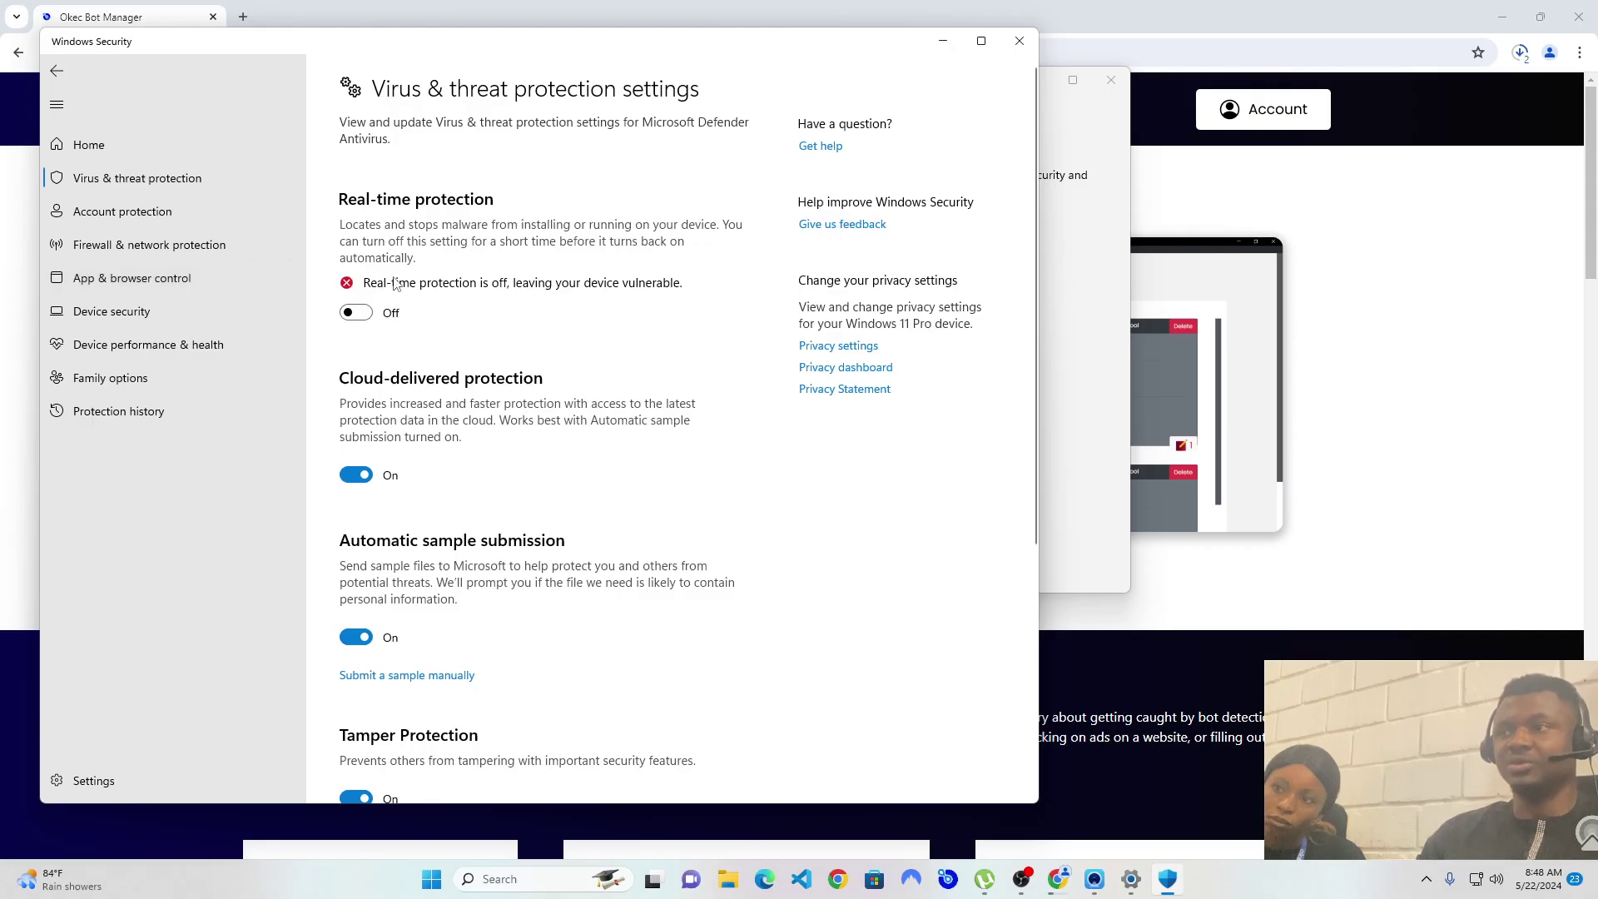
Step: Cancel the paused okecbot.exe download and let okecbot (1).exe finish at 157 MB
{"action": "left_click", "coordinate": [1520, 251]}
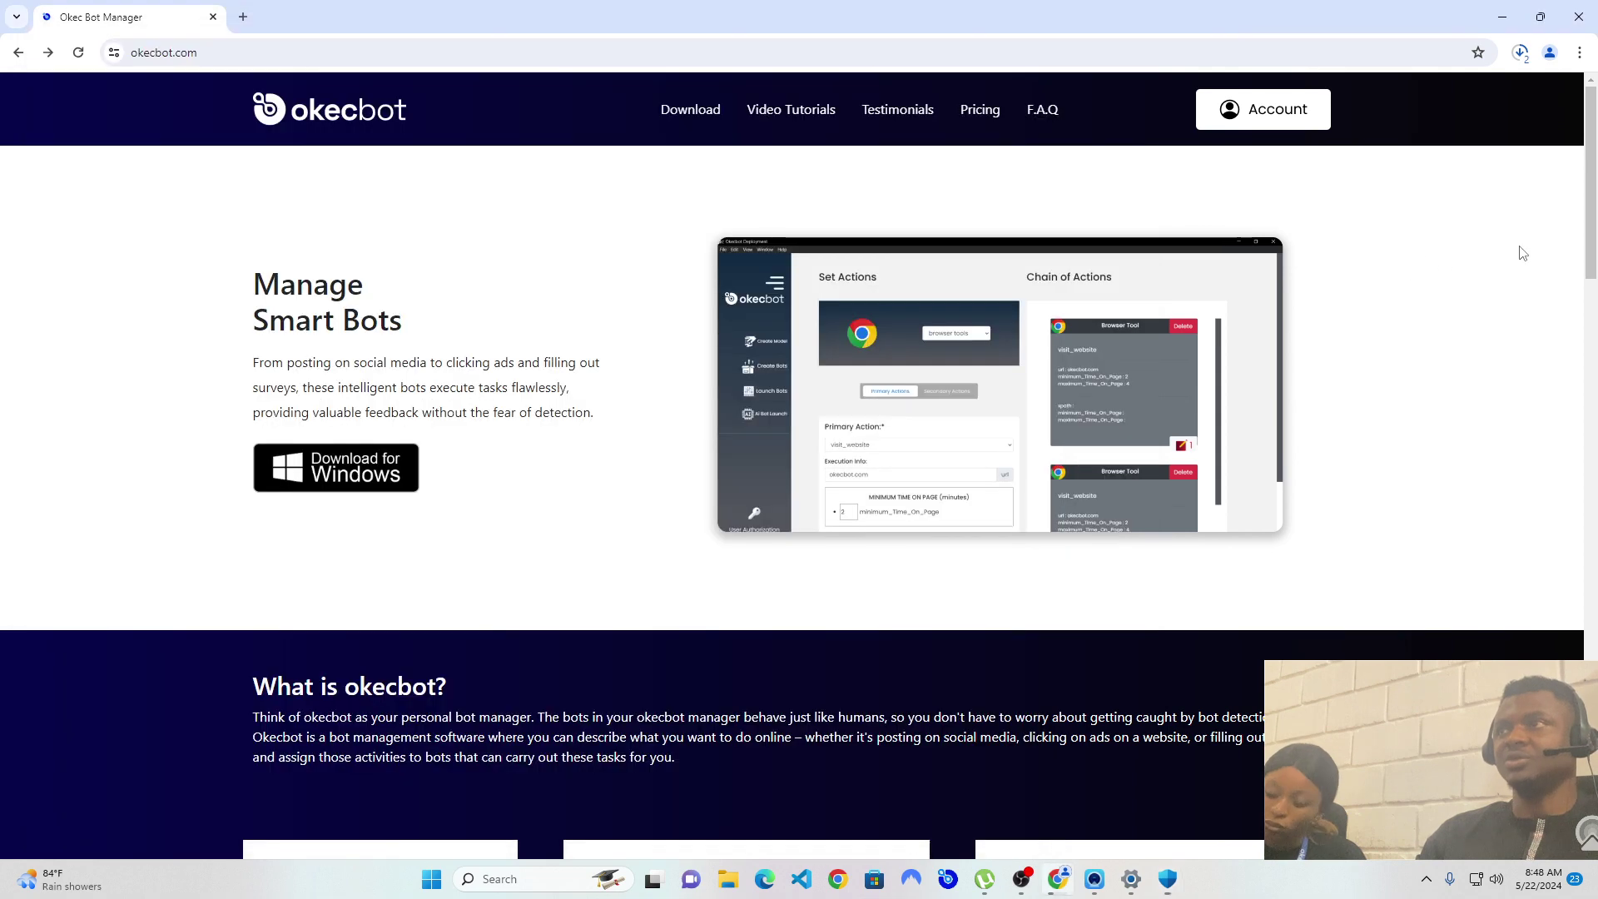
{"action": "left_click", "coordinate": [1522, 53]}
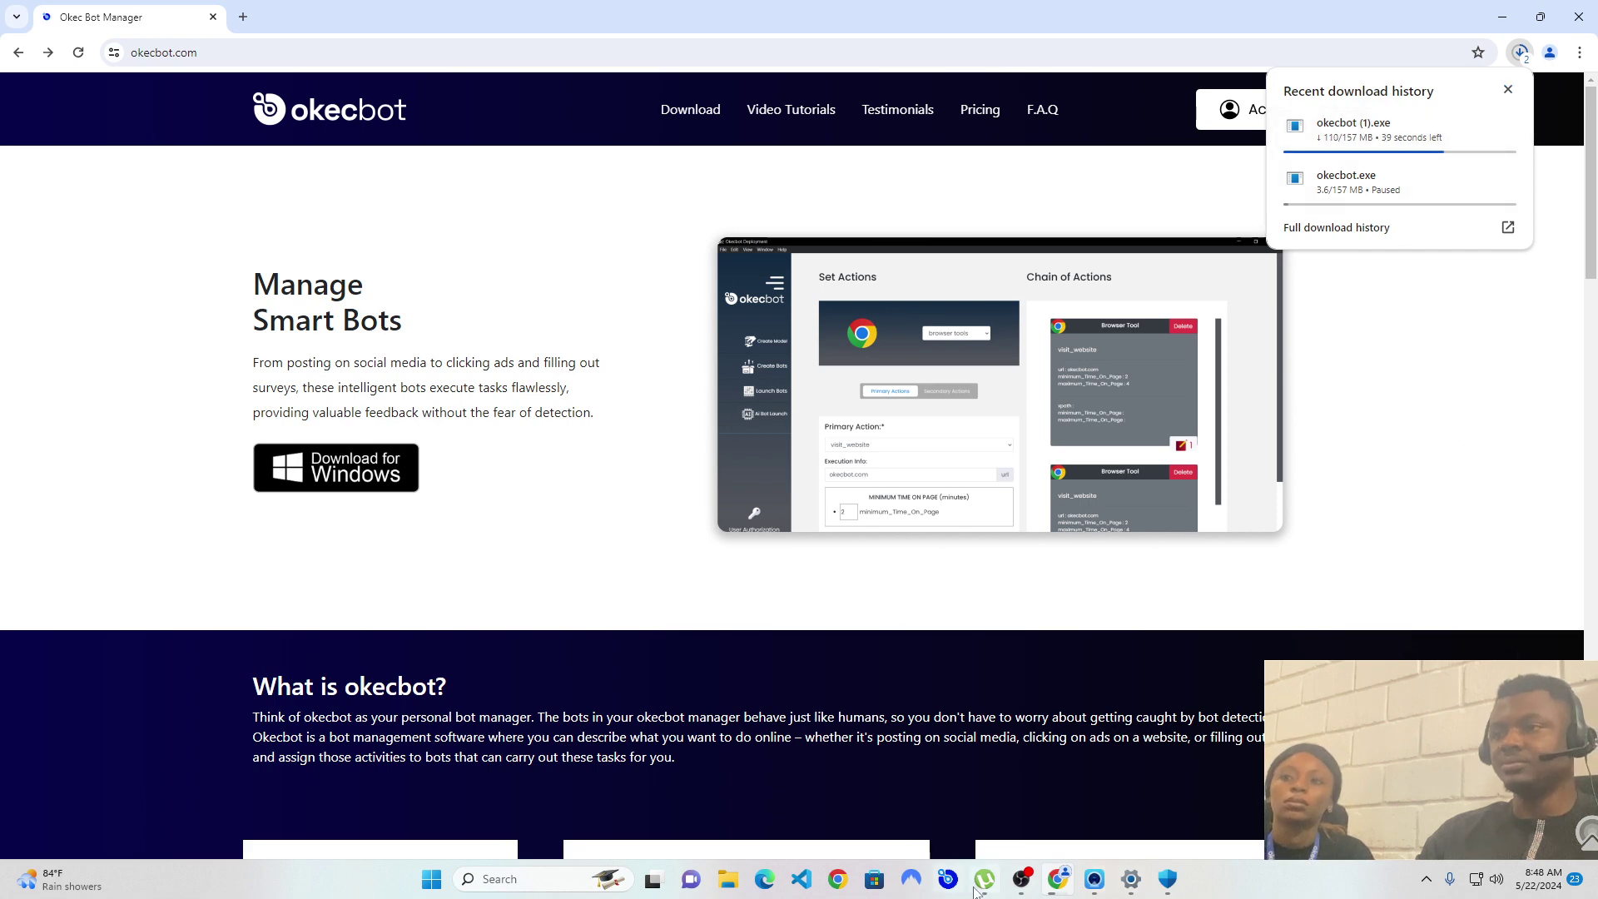
{"action": "left_click", "coordinate": [1040, 795]}
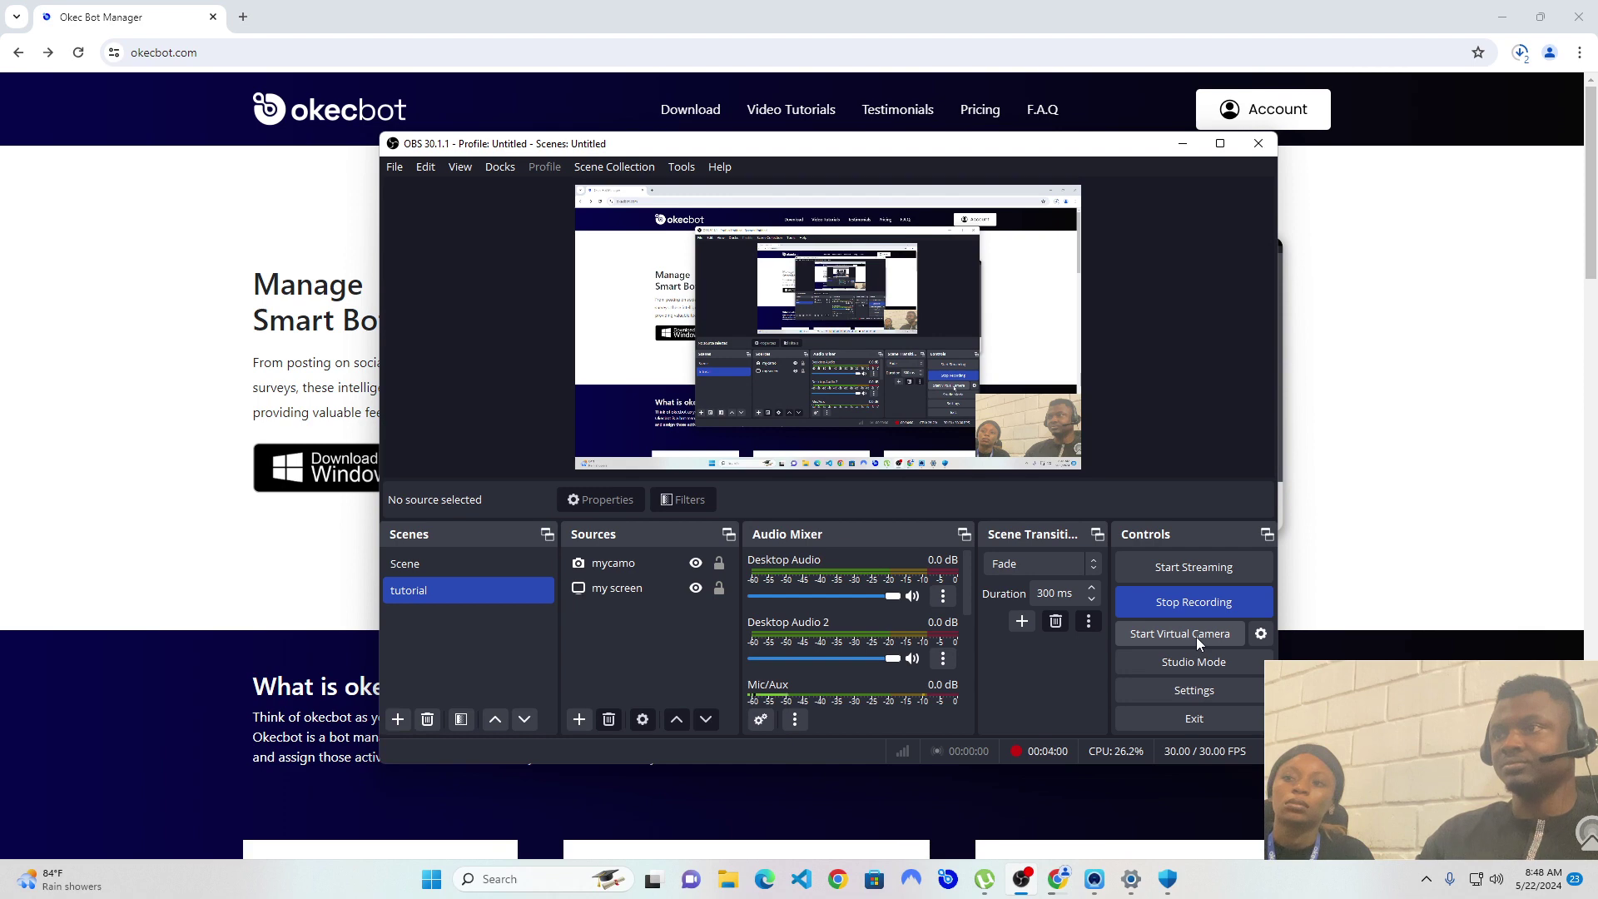
{"action": "left_click", "coordinate": [1428, 471]}
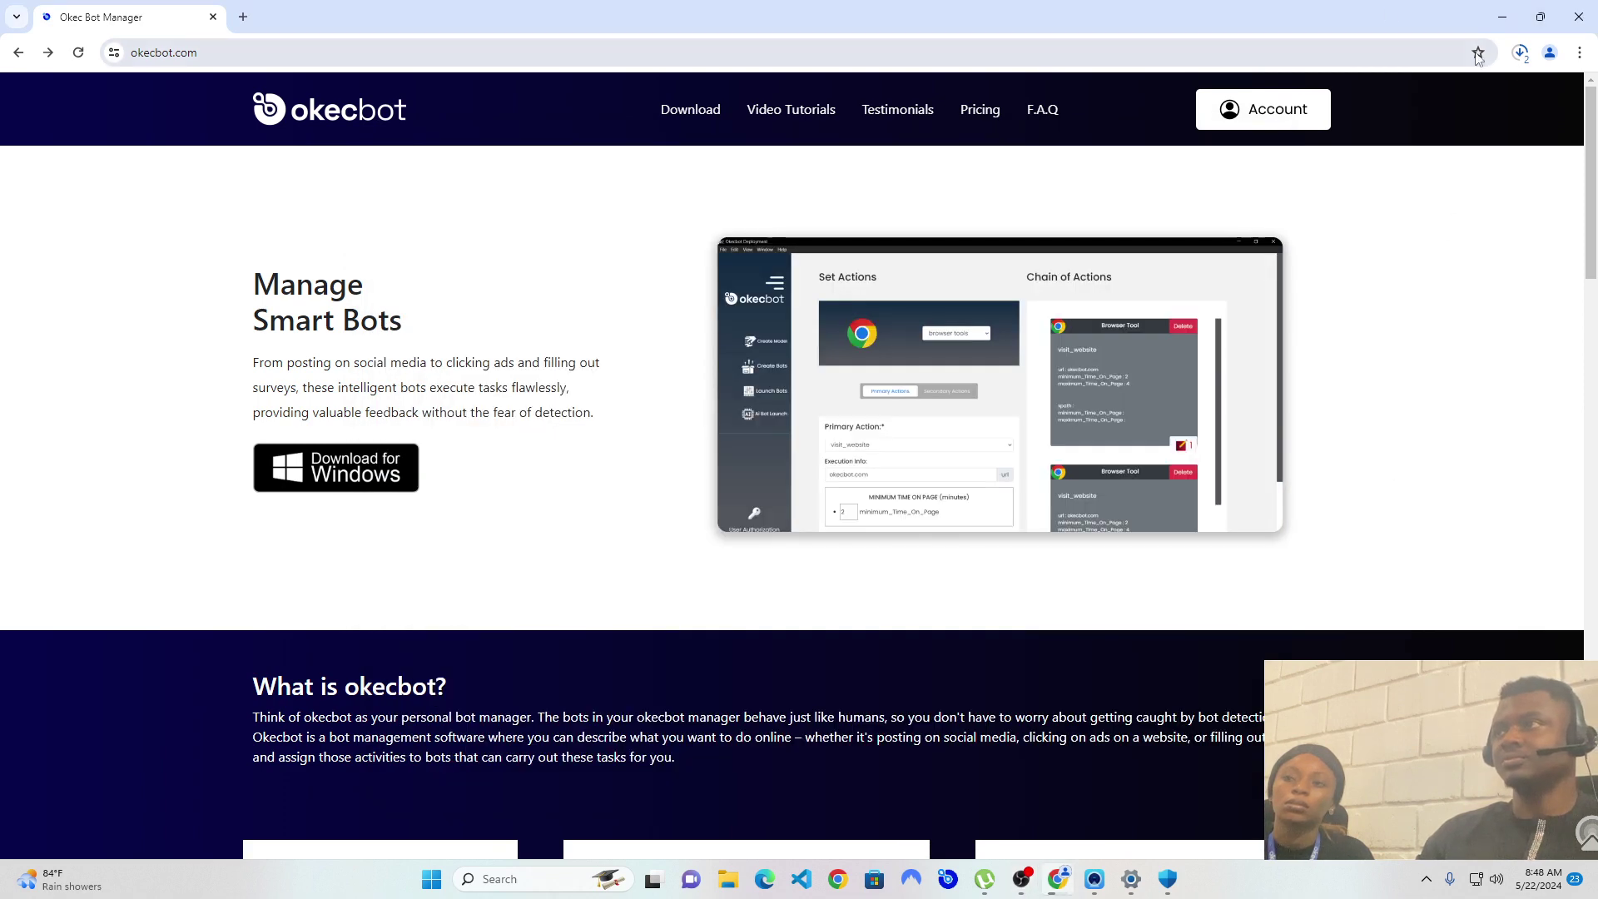
{"action": "left_click", "coordinate": [1520, 55]}
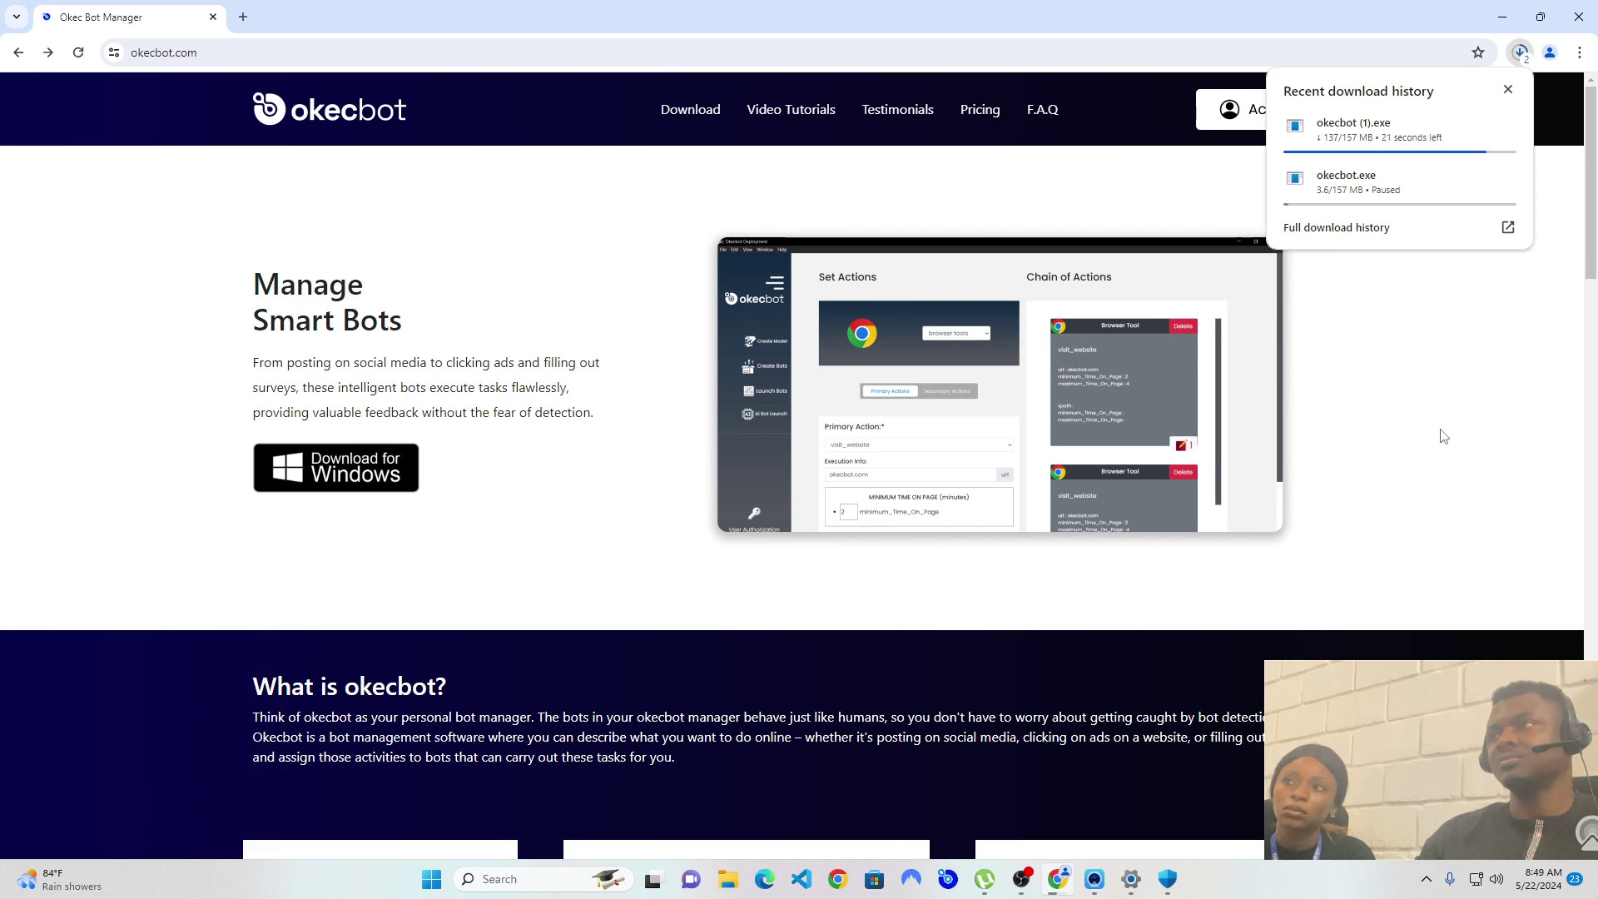
{"action": "mouse_move", "coordinate": [1506, 181]}
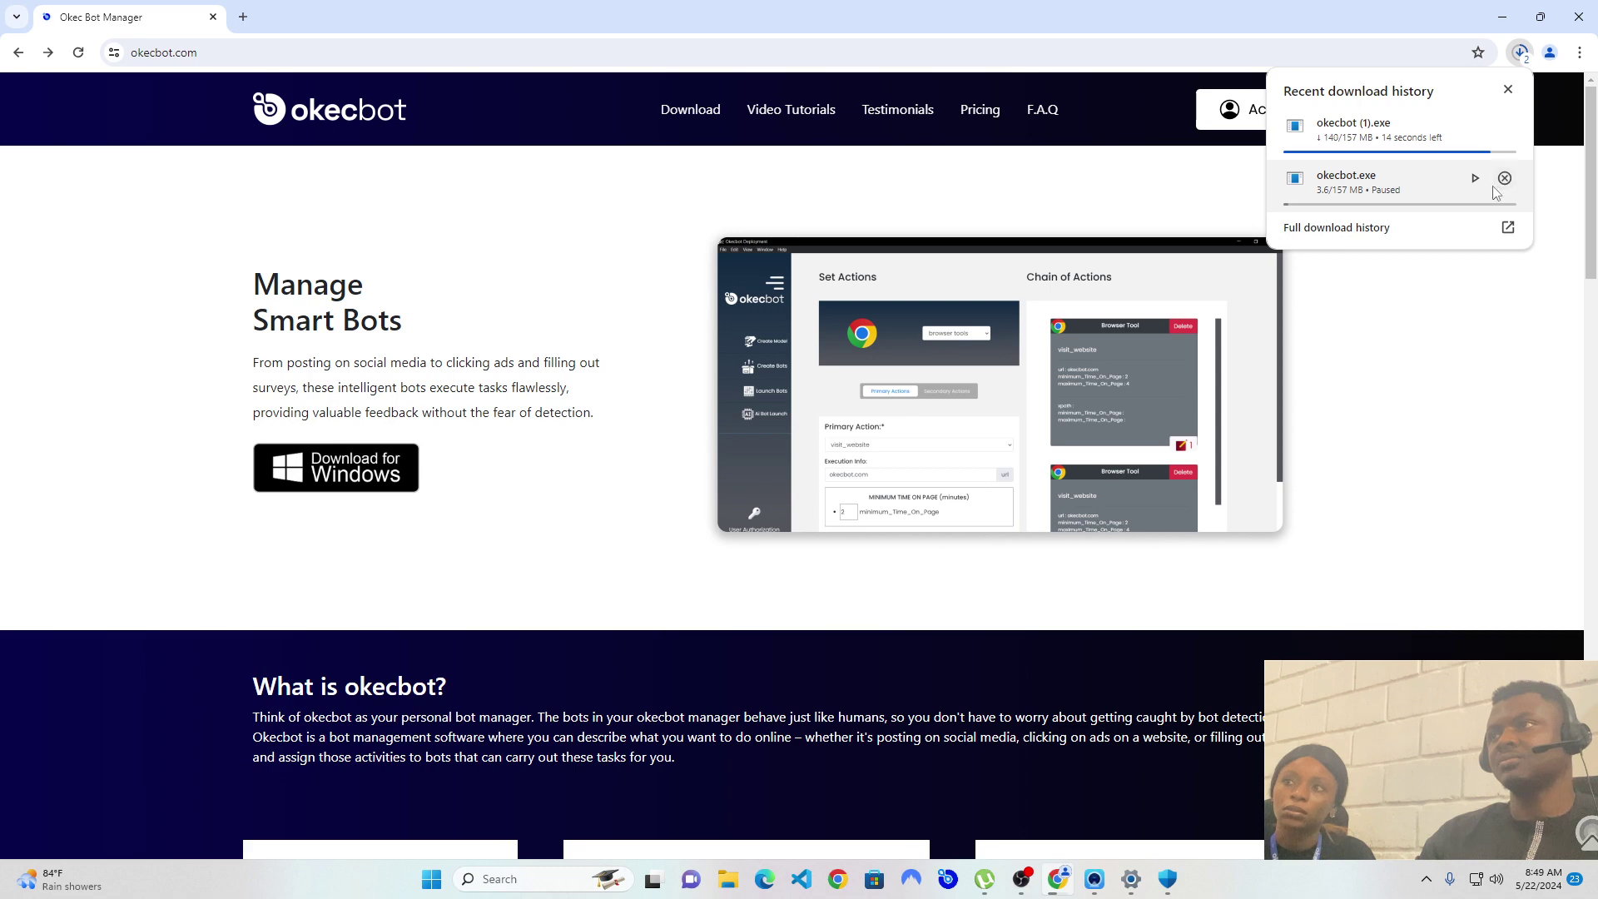
{"action": "left_click", "coordinate": [1505, 179]}
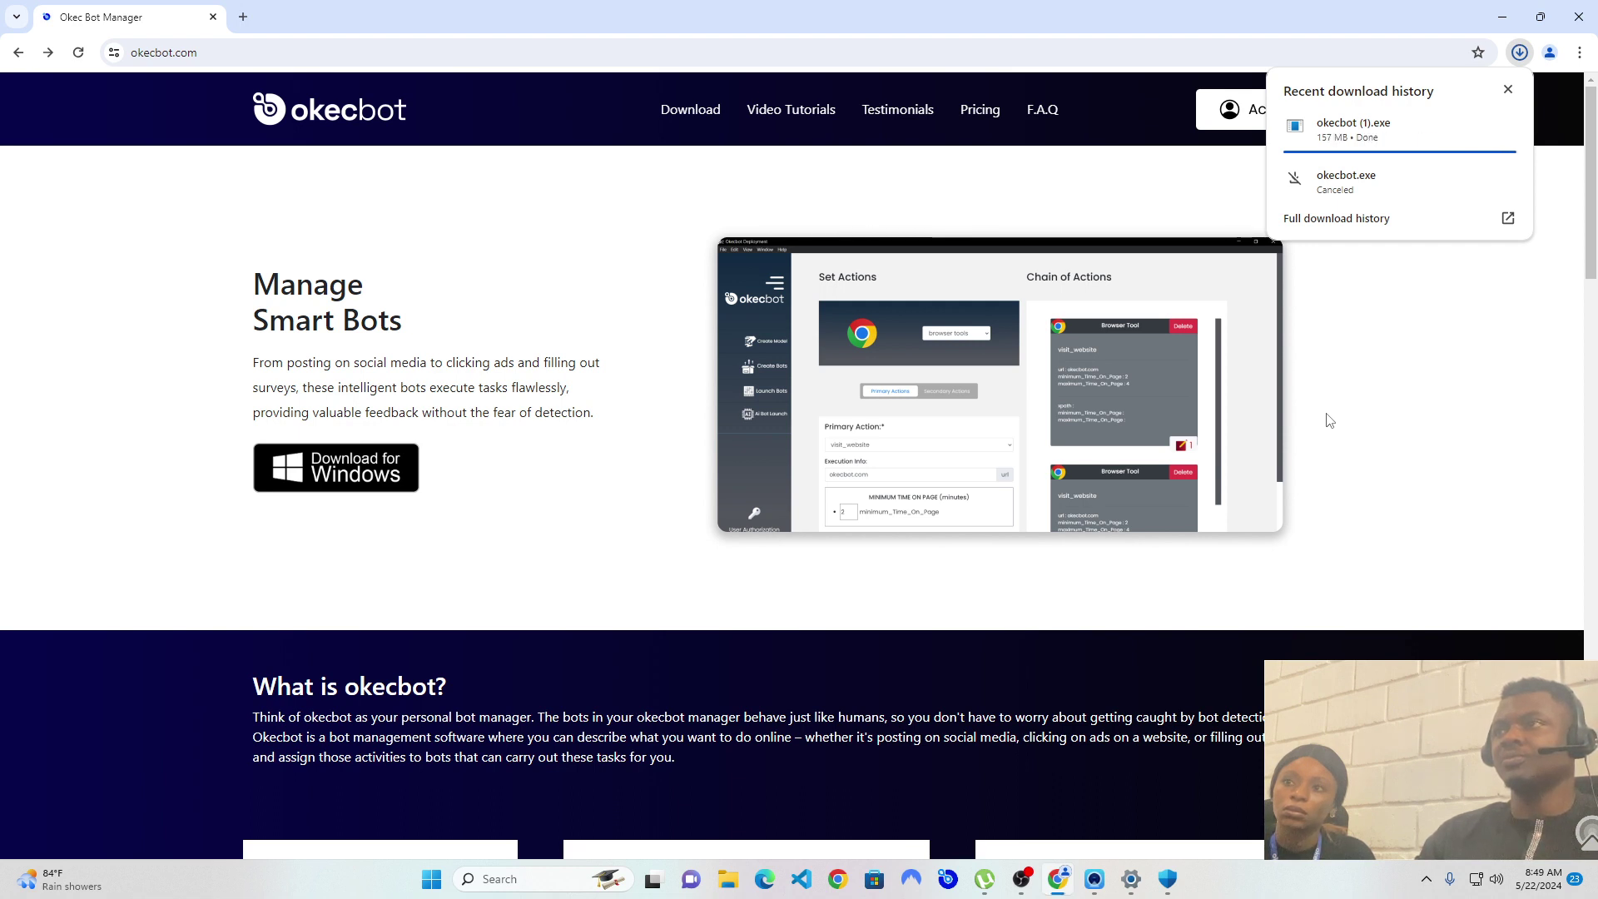
{"action": "mouse_move", "coordinate": [1361, 134]}
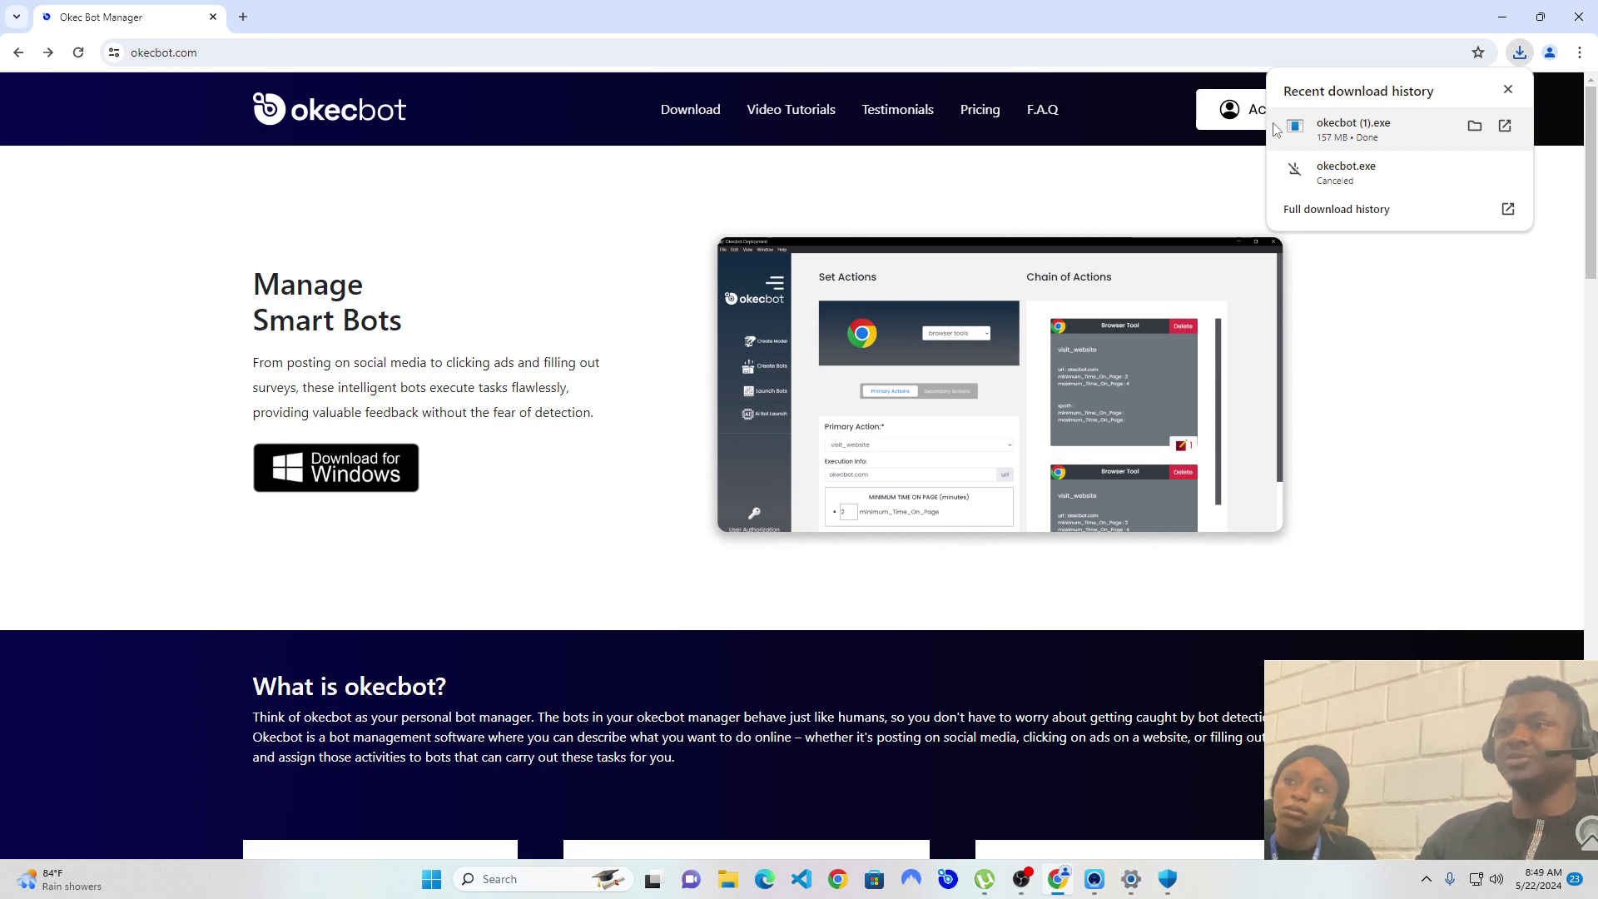
Step: Minimize Chrome and OBS, close Windows Security and Settings, and bring up Windows search
{"action": "left_click", "coordinate": [1504, 15]}
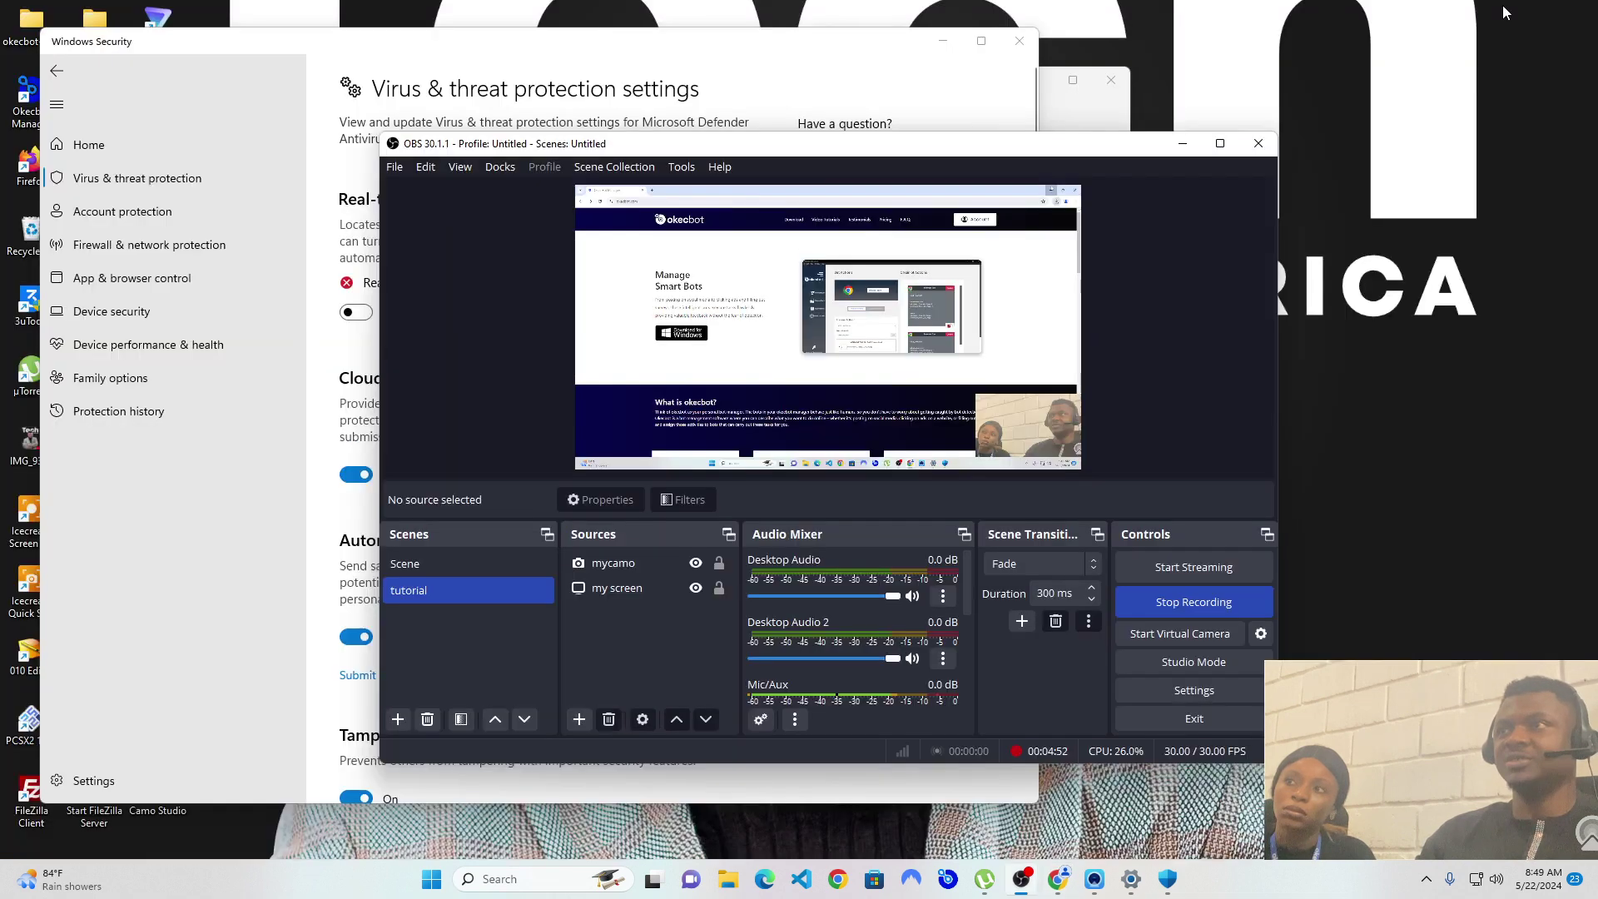
{"action": "left_click", "coordinate": [1182, 143]}
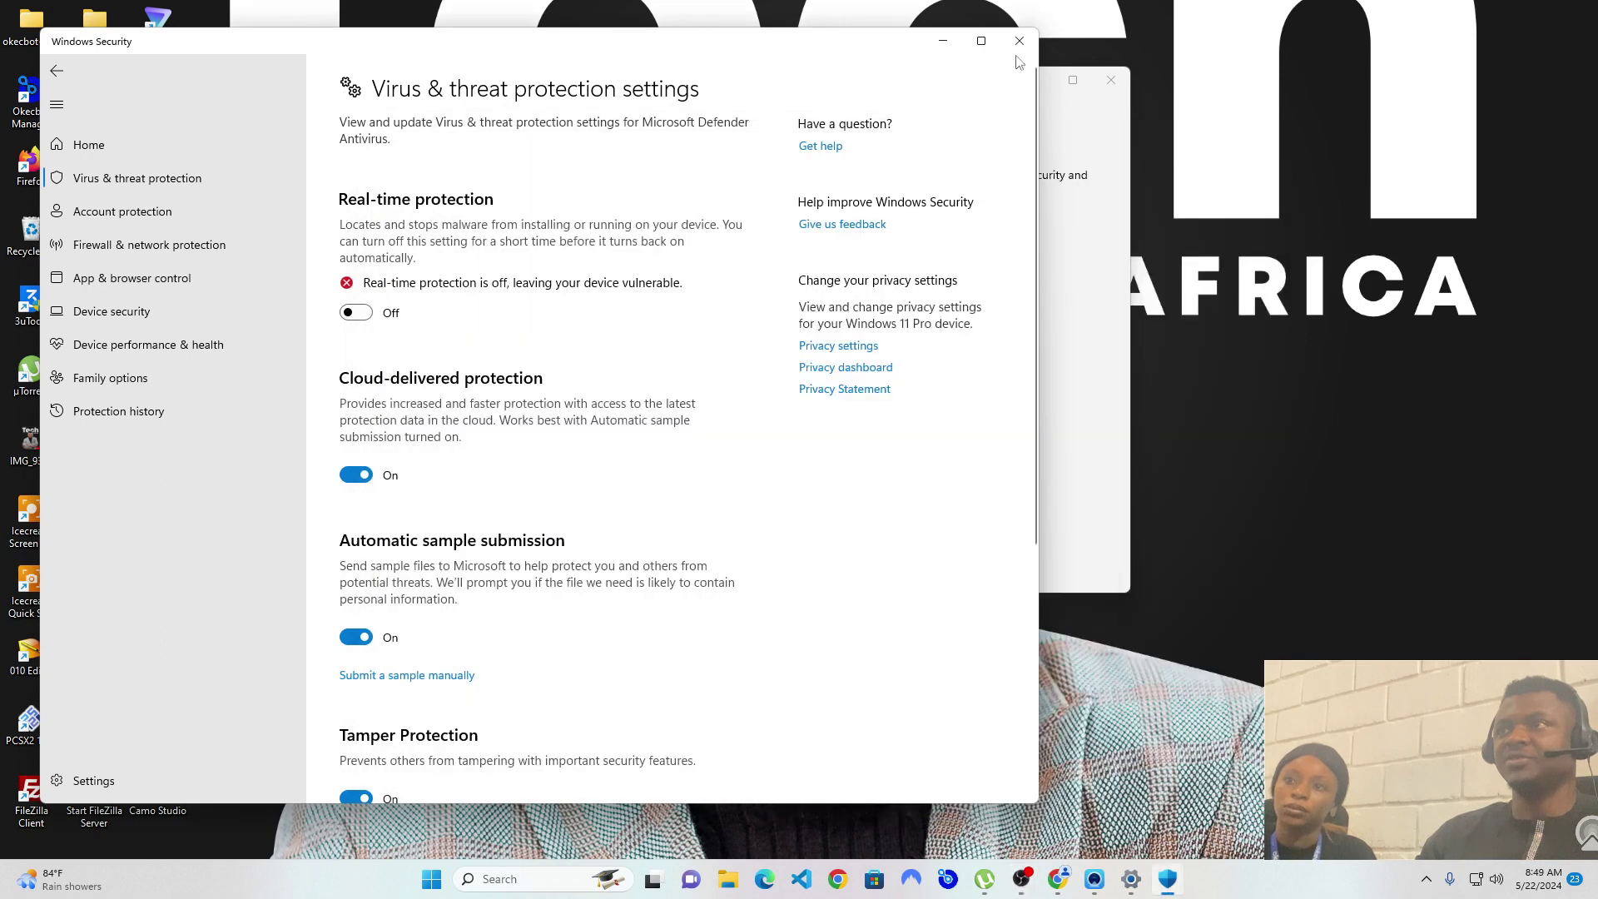
{"action": "left_click", "coordinate": [1019, 40]}
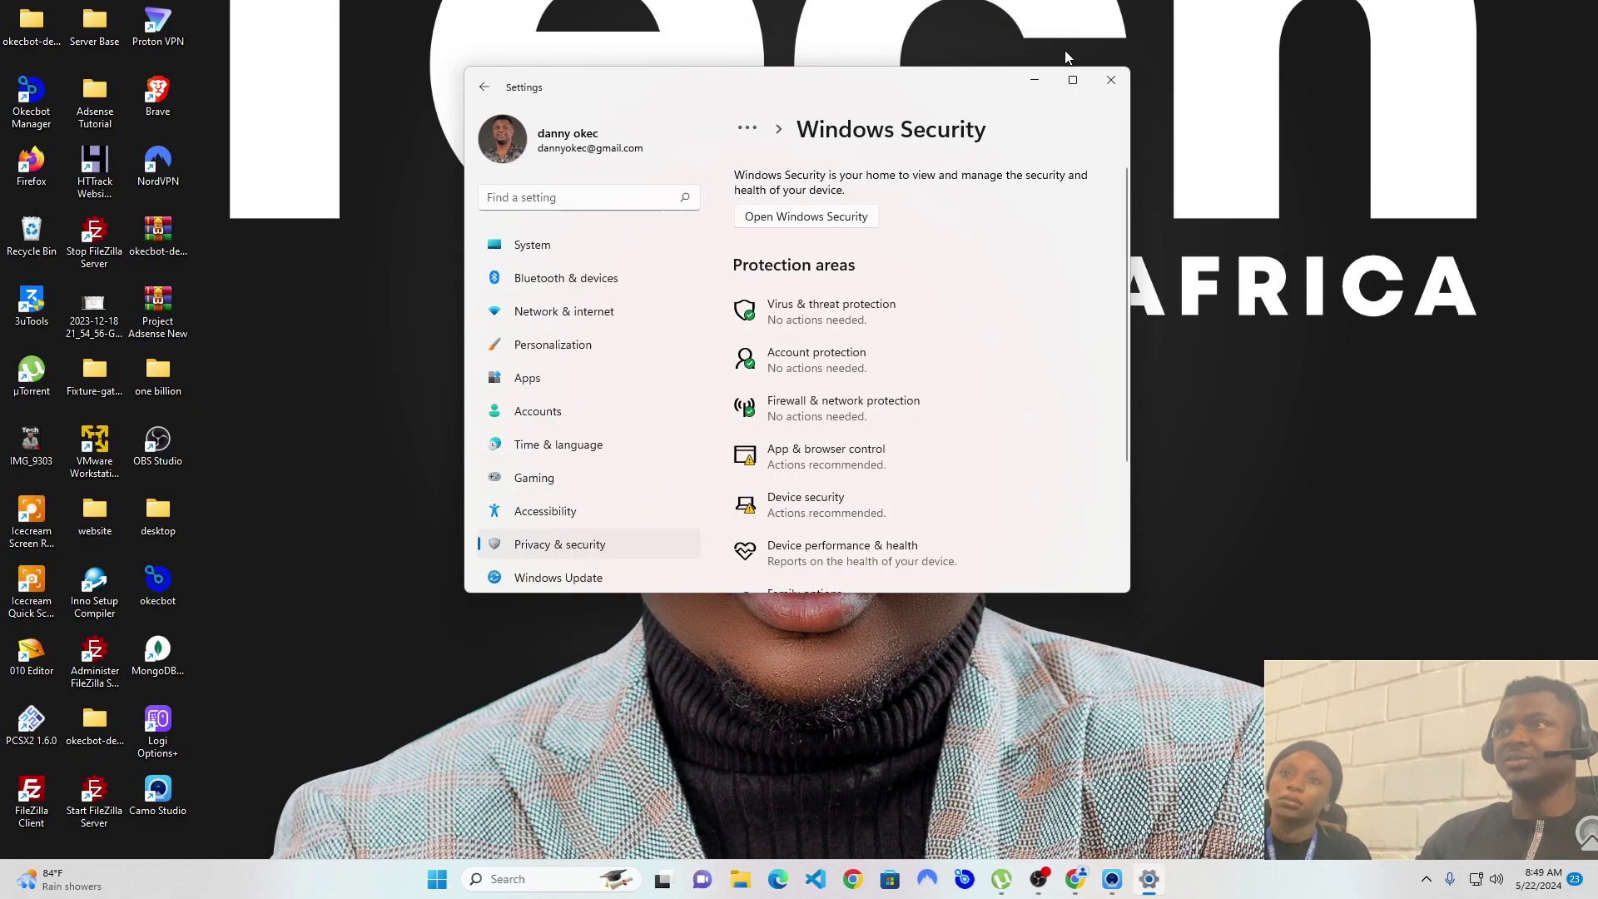
{"action": "left_click", "coordinate": [1111, 81]}
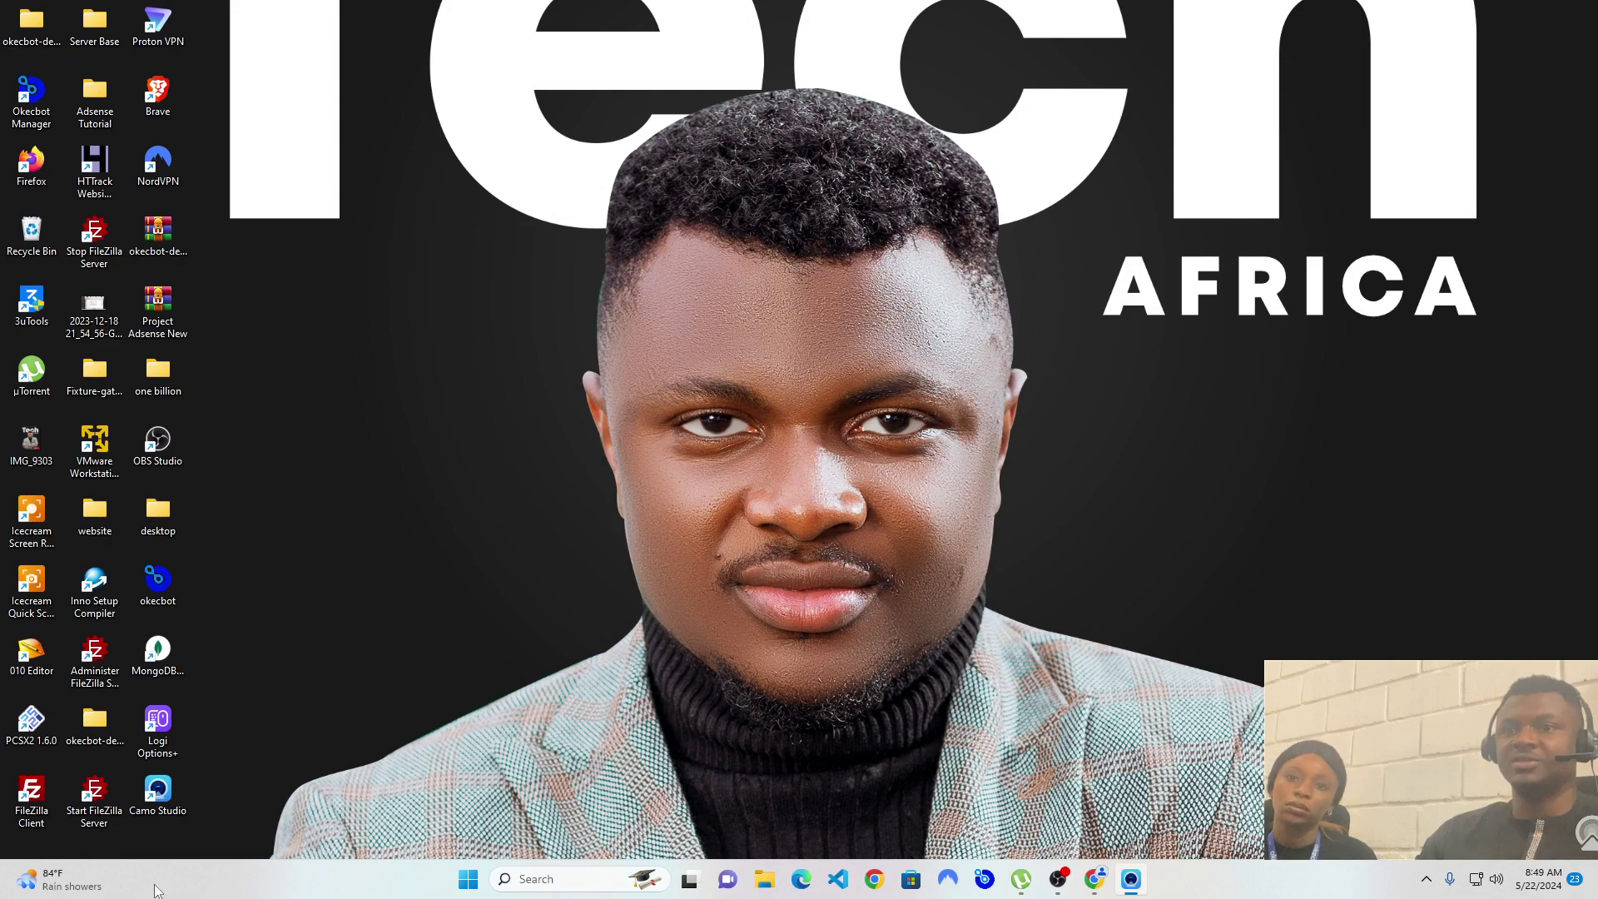
{"action": "left_click", "coordinate": [522, 874]}
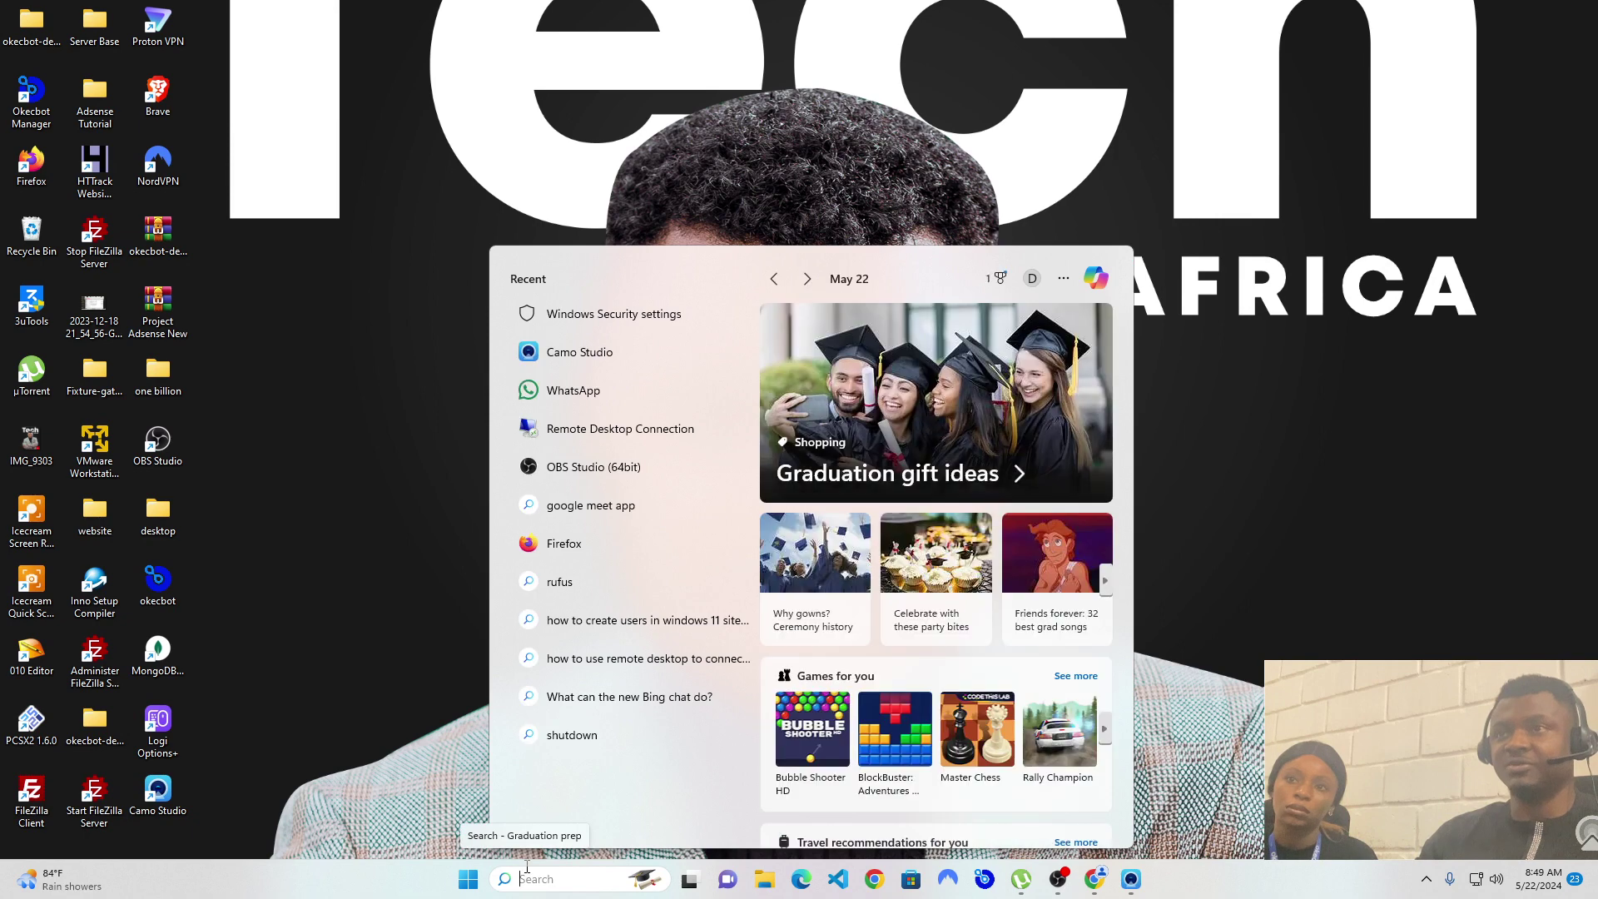
Step: Search 'contr' and open Control Panel from the best match
{"action": "type", "text": "contr"}
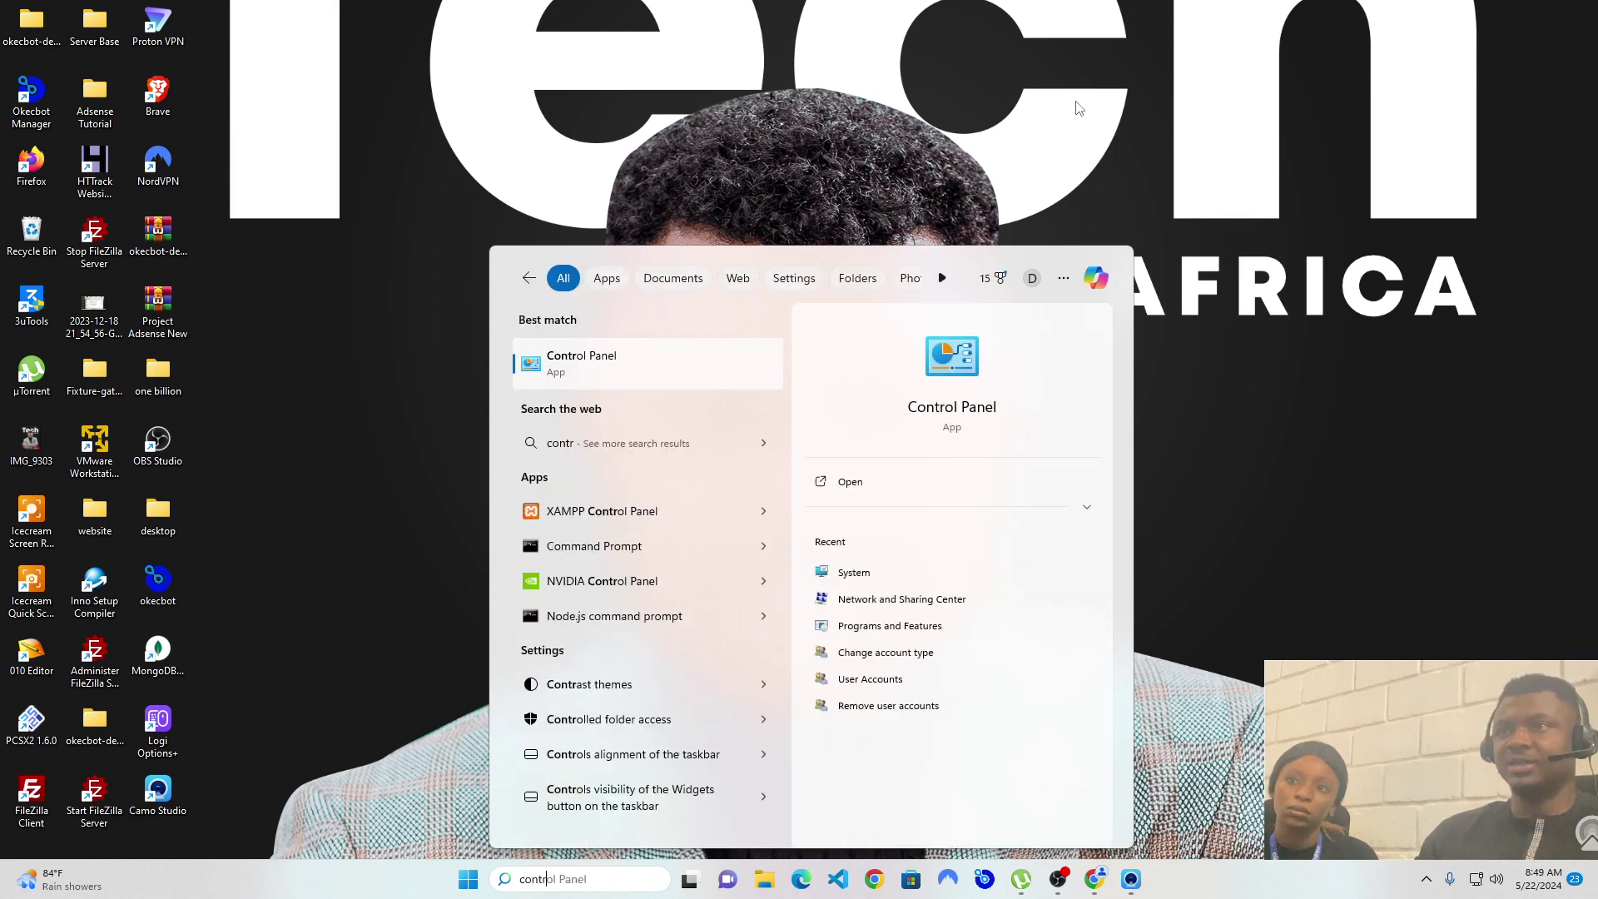
{"action": "left_click", "coordinate": [577, 363]}
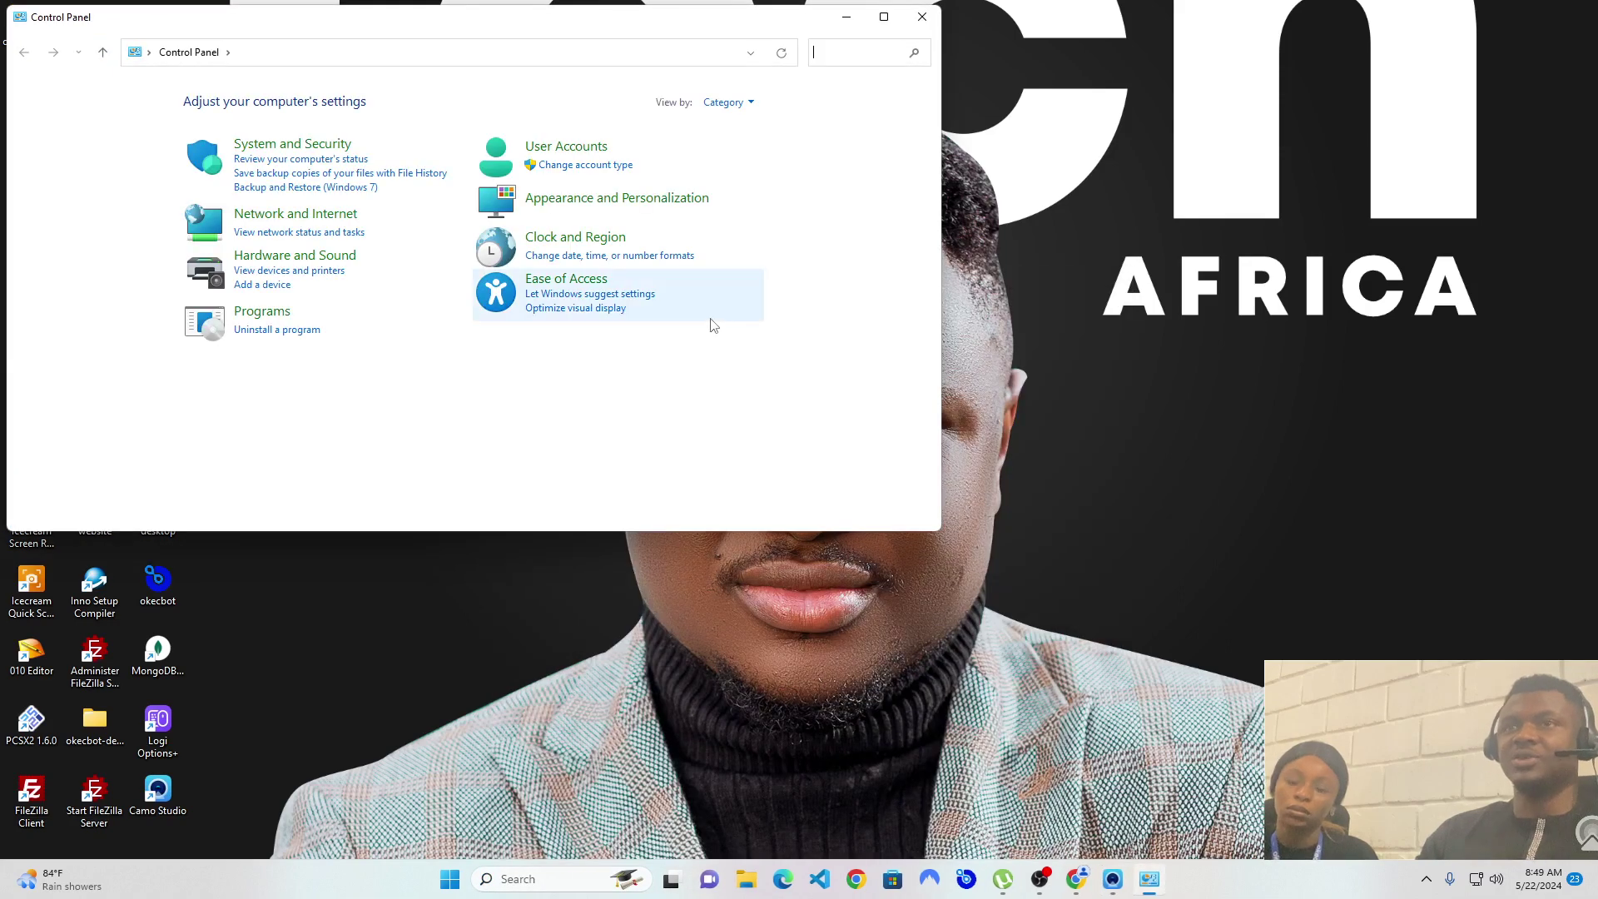
Step: Uninstall Okecbot Manager version 4.0 from Programs and Features, then return to Chrome
{"action": "left_click", "coordinate": [306, 330]}
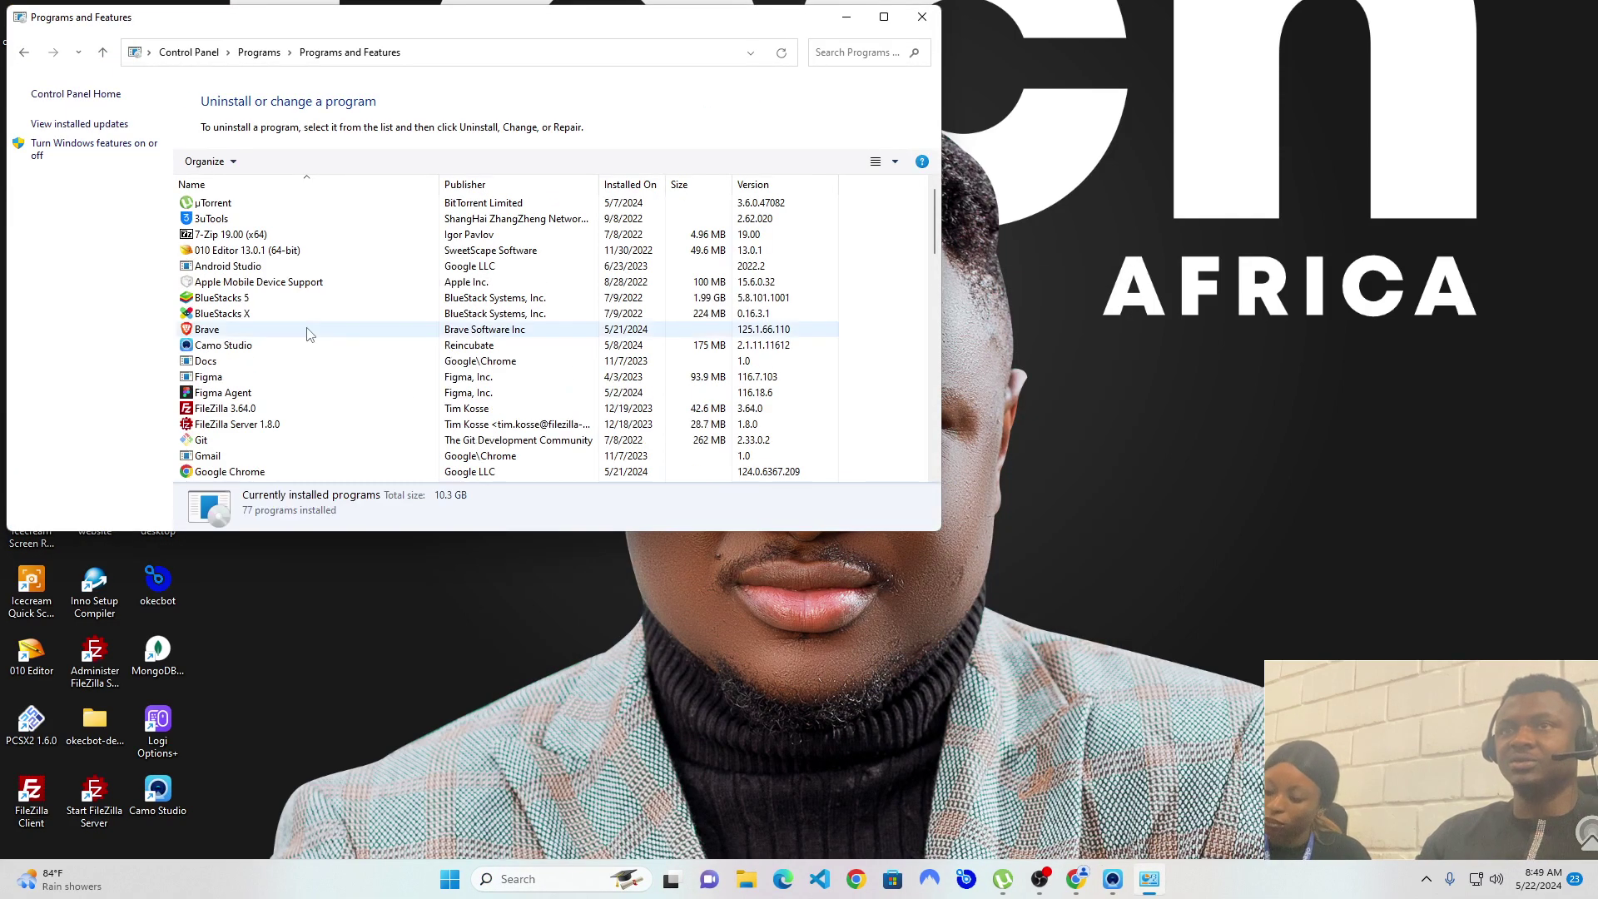
{"action": "scroll", "coordinate": [260, 393], "scroll_direction": "down", "scroll_amount": 10}
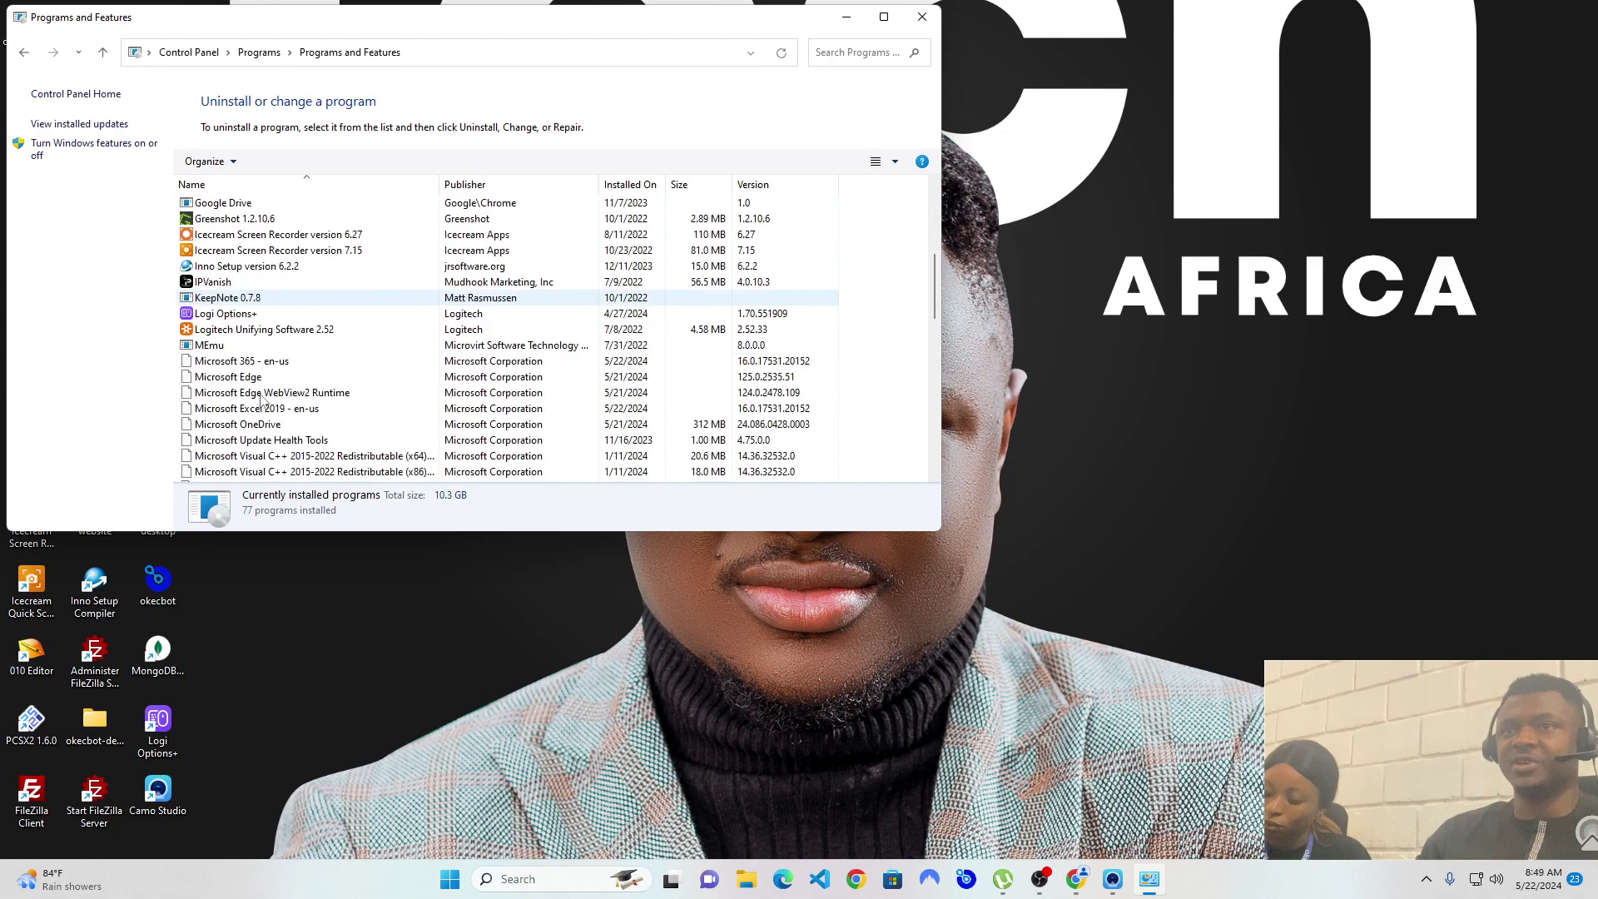
{"action": "scroll", "coordinate": [262, 400], "scroll_direction": "down", "scroll_amount": 3}
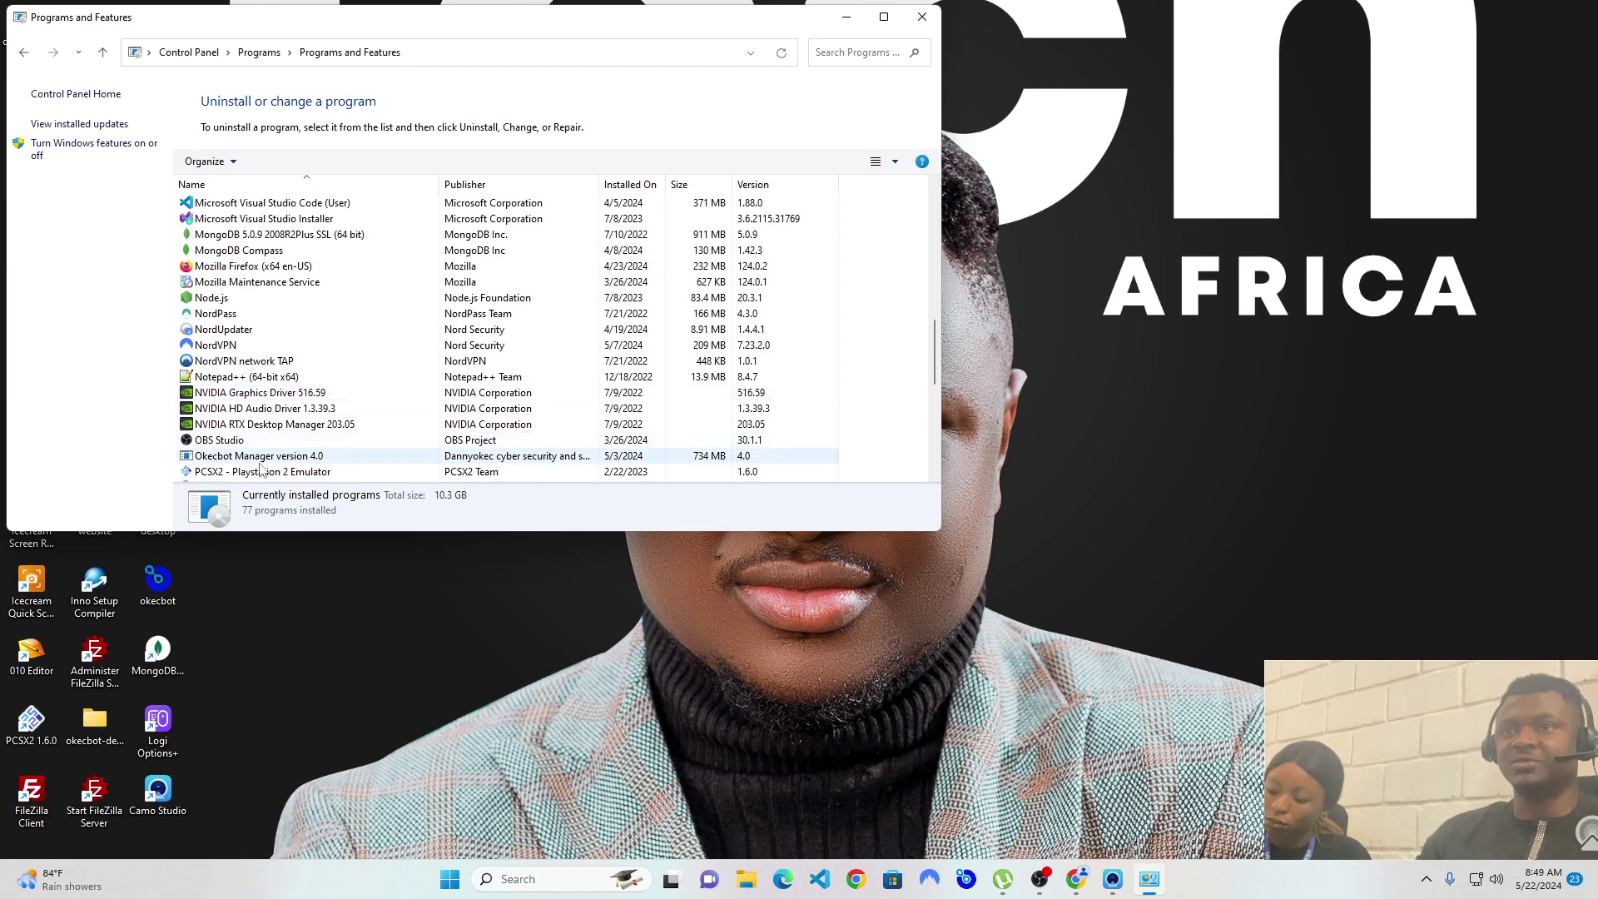
{"action": "scroll", "coordinate": [358, 404], "scroll_direction": "down", "scroll_amount": 1}
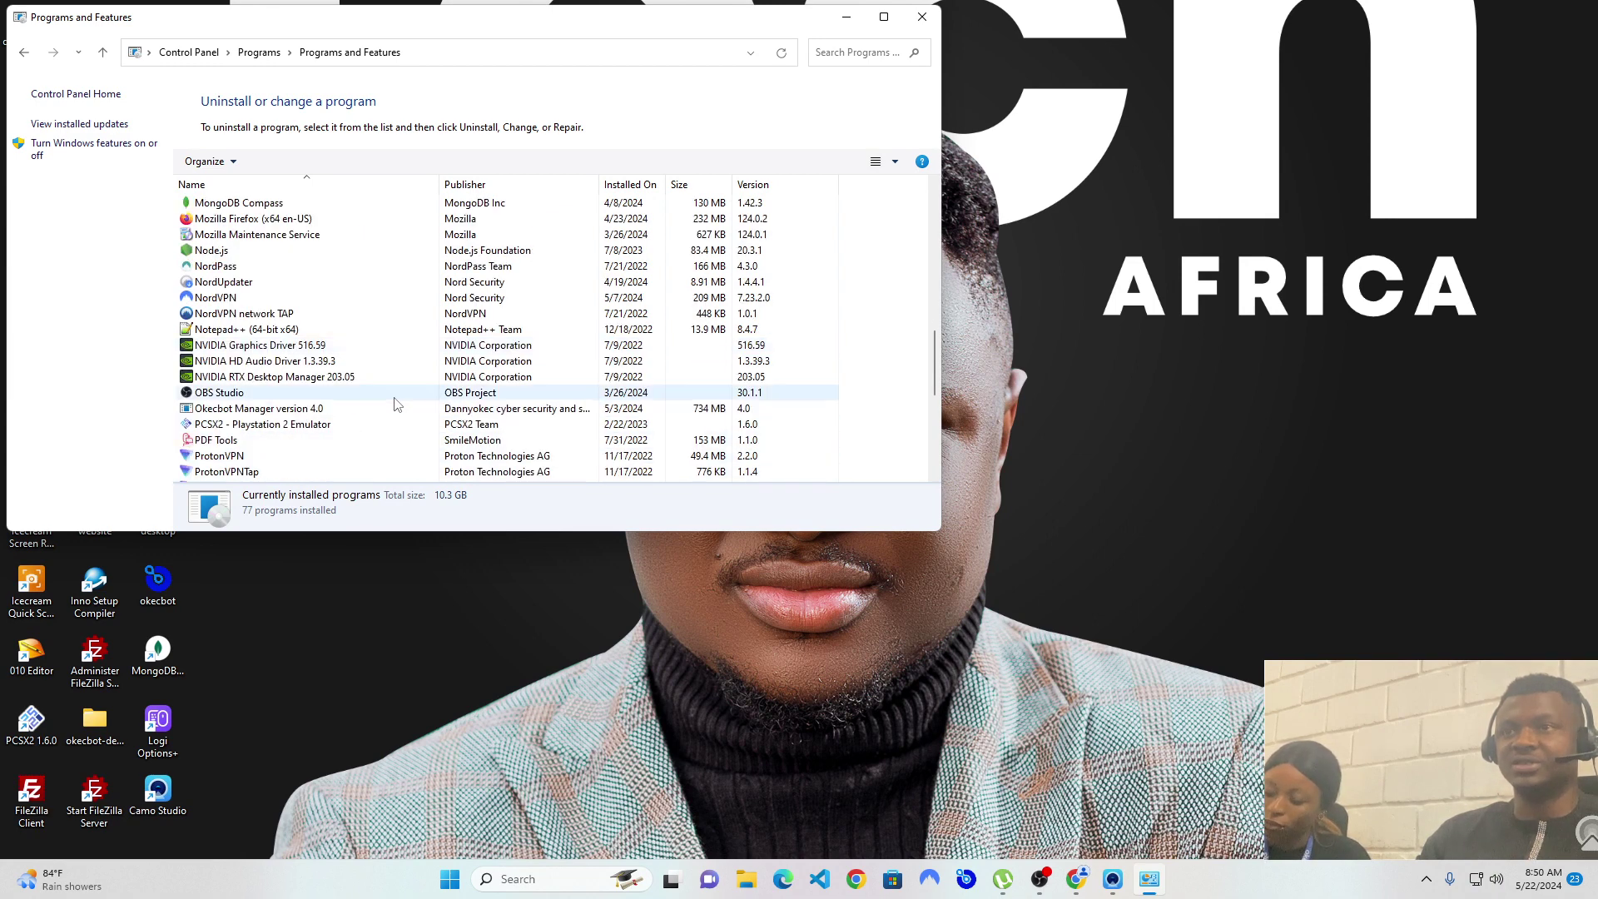
{"action": "double_click", "coordinate": [283, 410]}
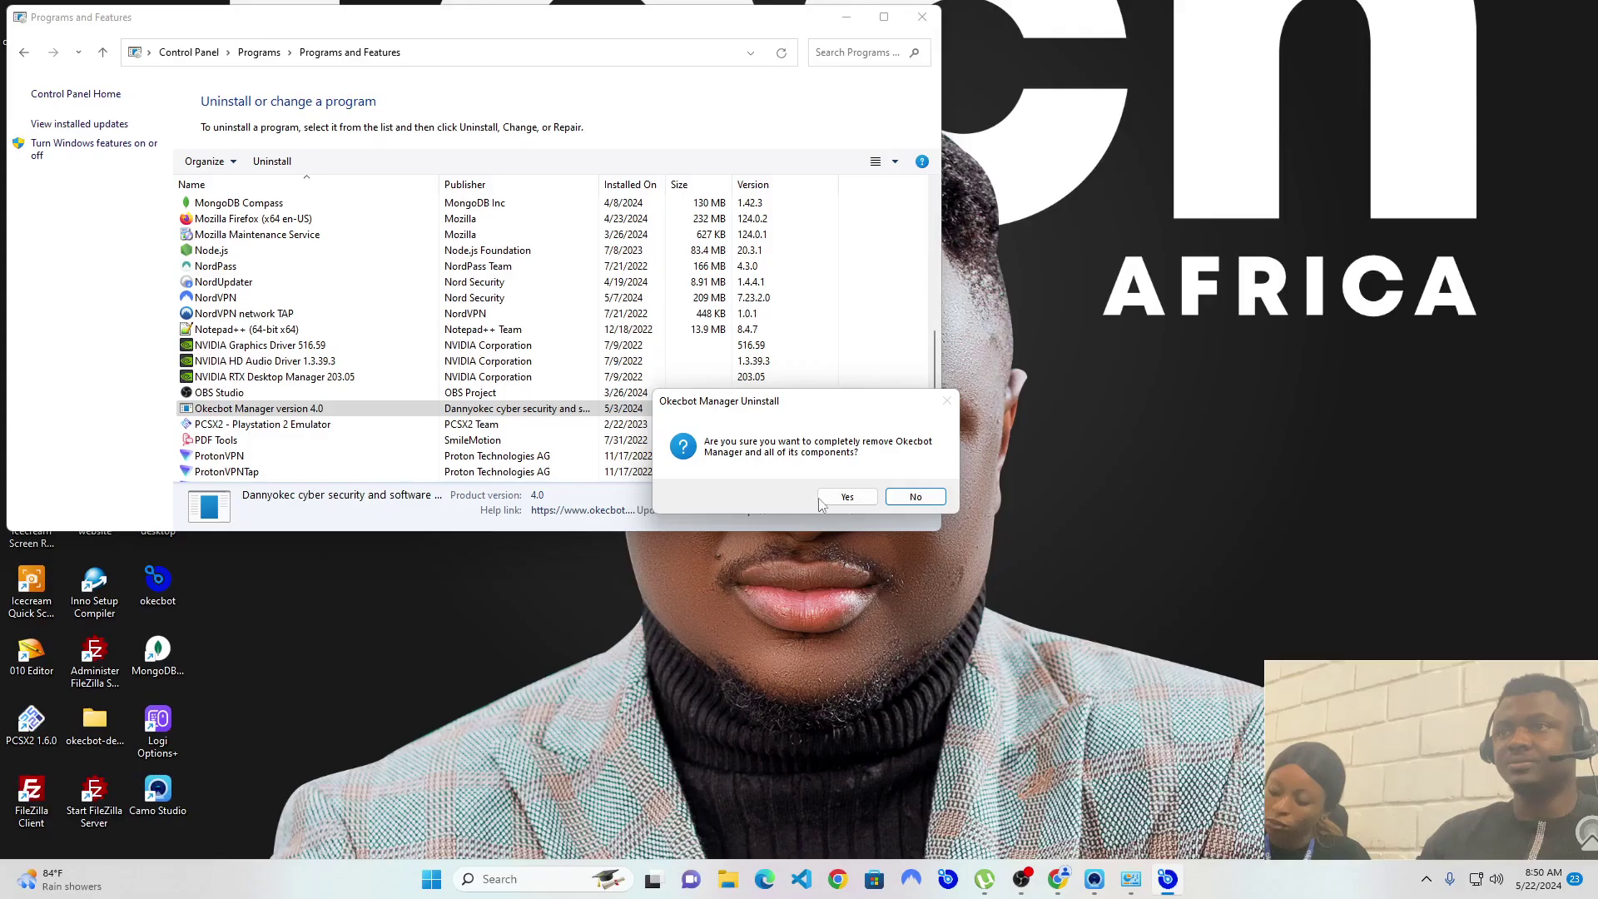
{"action": "left_click", "coordinate": [847, 502]}
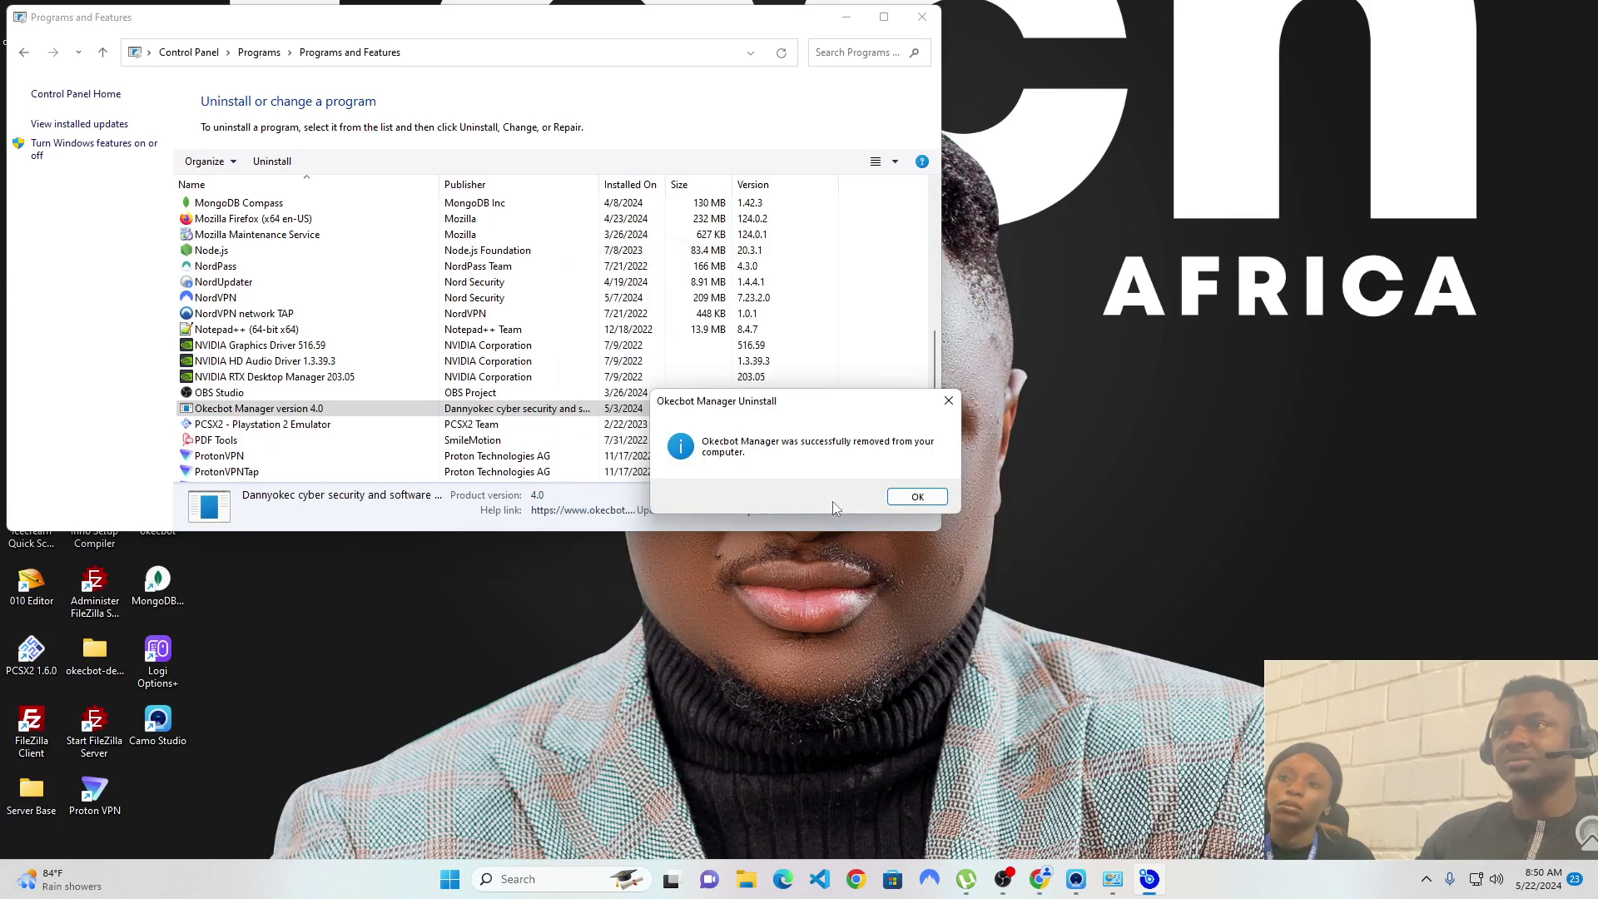
{"action": "left_click", "coordinate": [915, 498]}
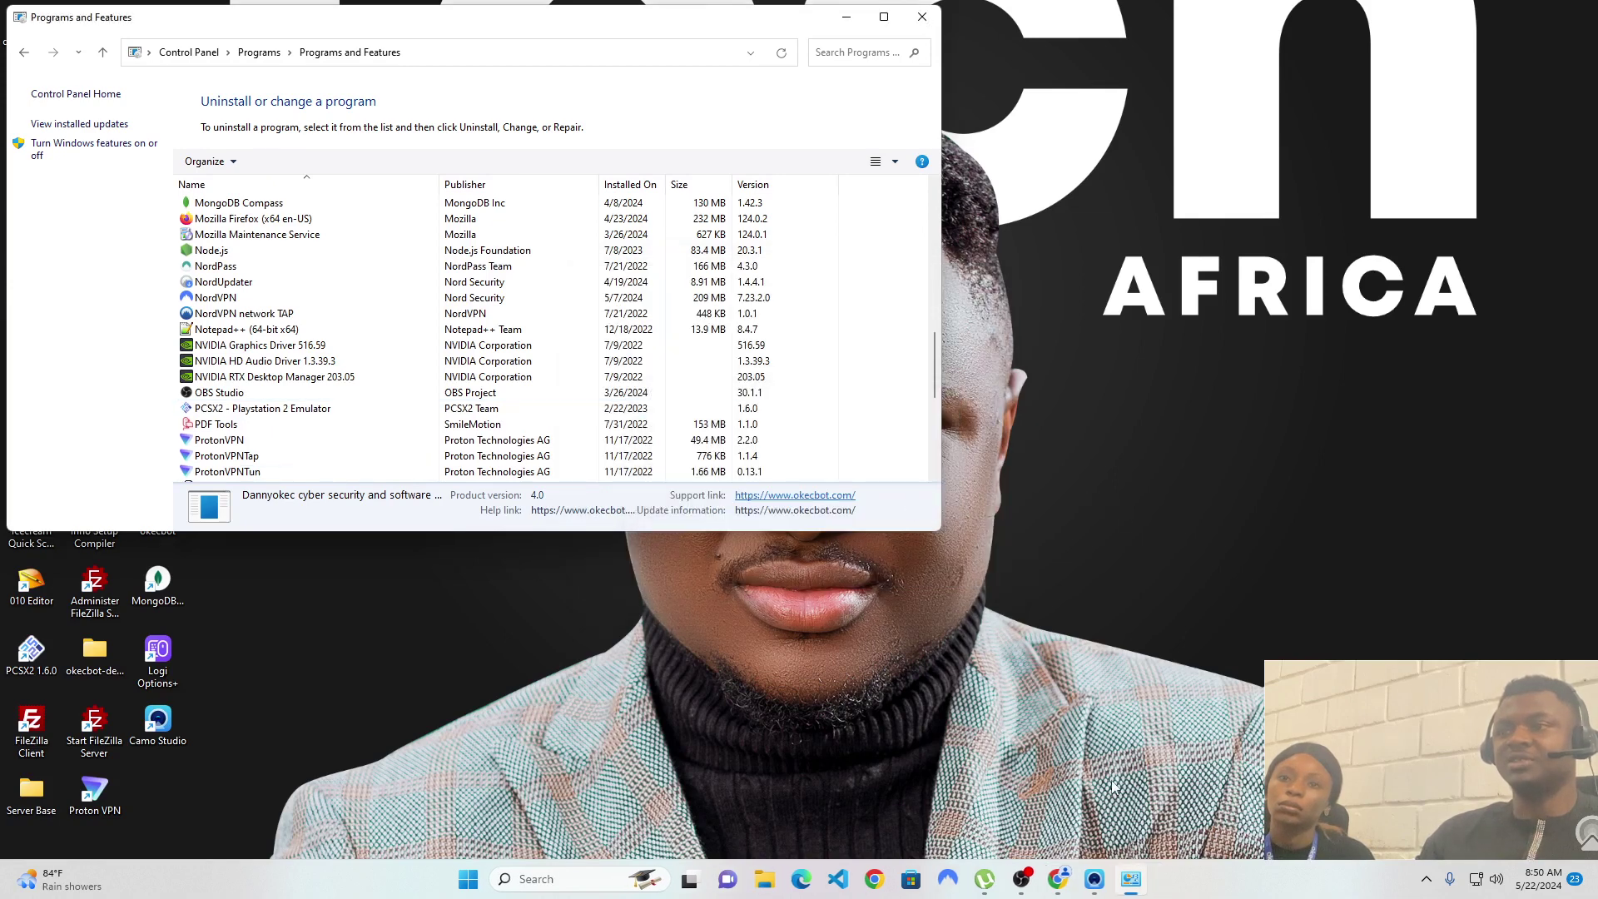
{"action": "left_click", "coordinate": [1058, 879]}
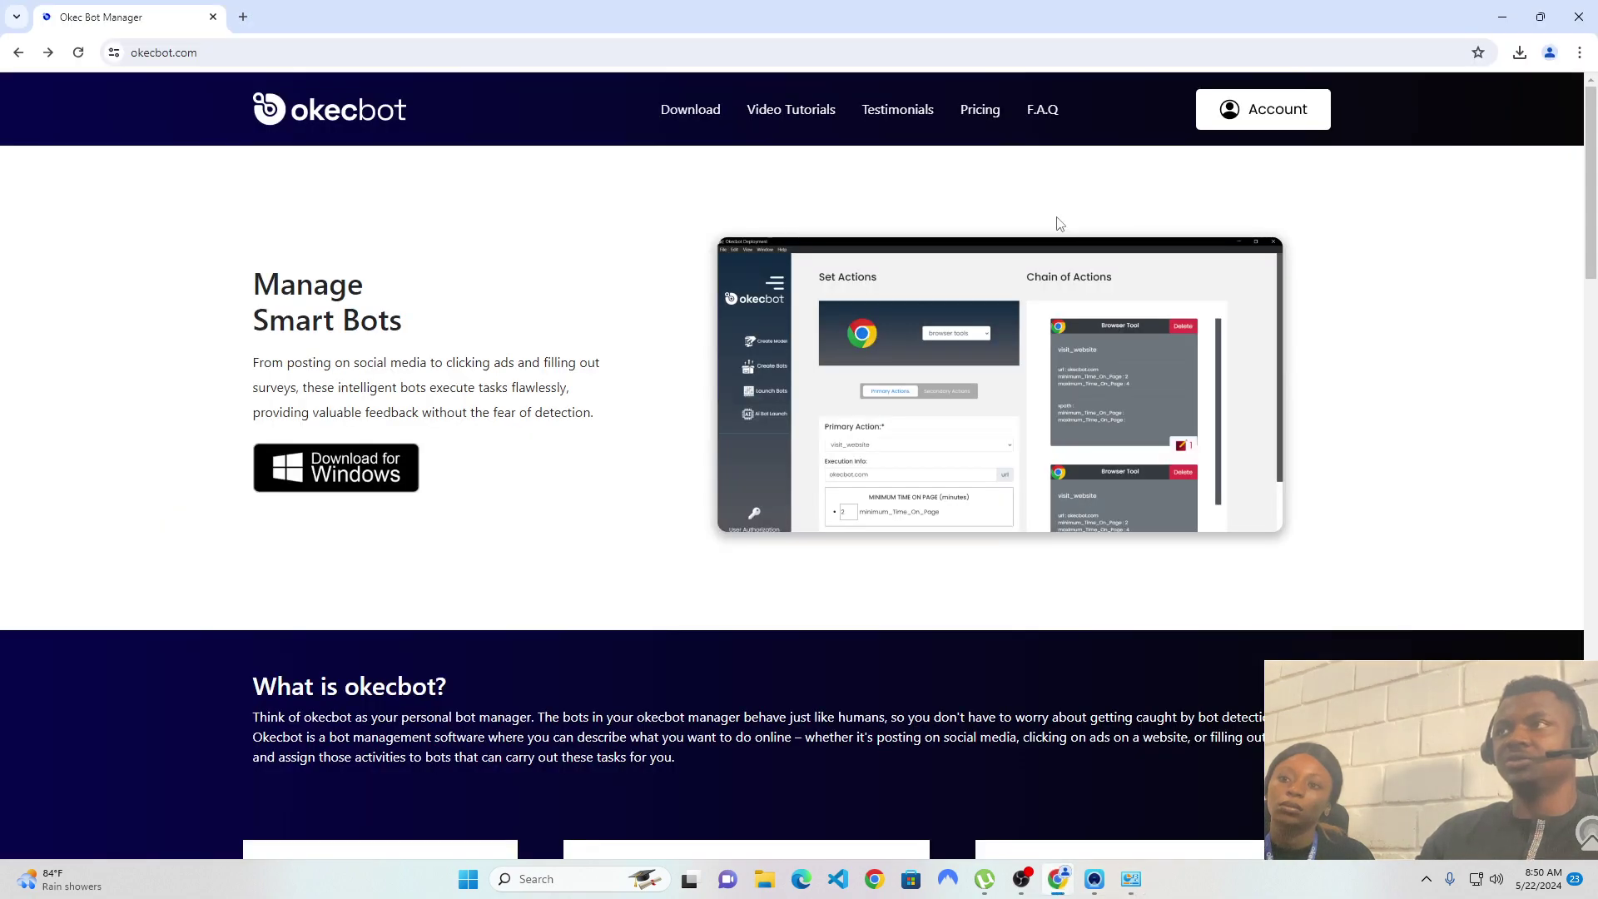
Step: Run the downloaded okecbot (1).exe installer from Chrome's recent downloads list
{"action": "left_click", "coordinate": [1520, 52]}
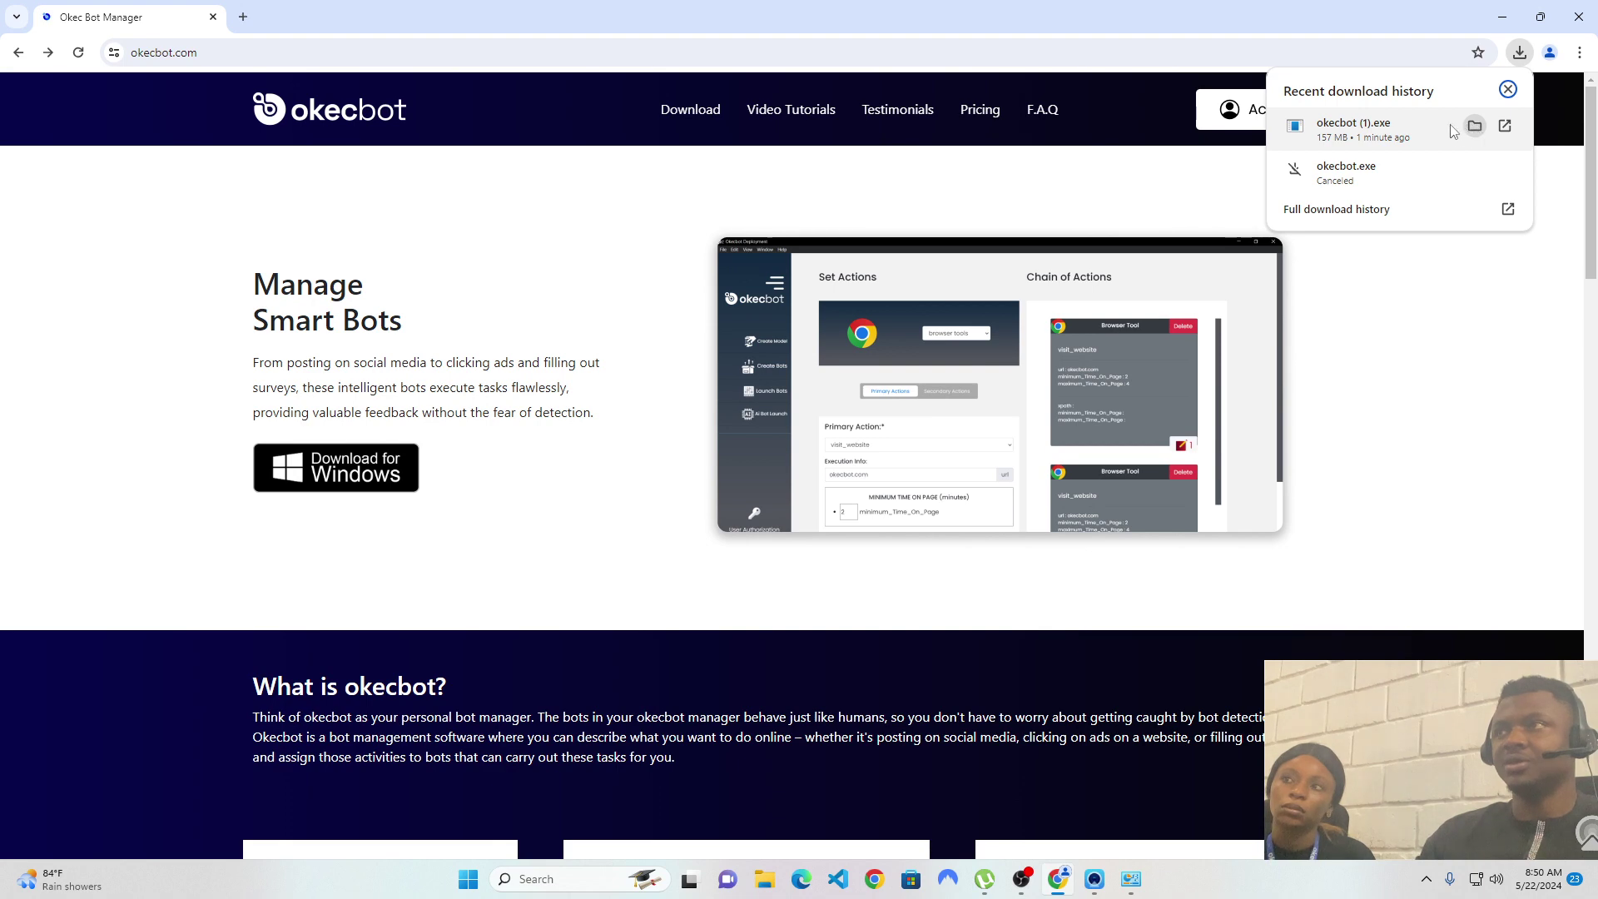
{"action": "left_click", "coordinate": [1376, 136]}
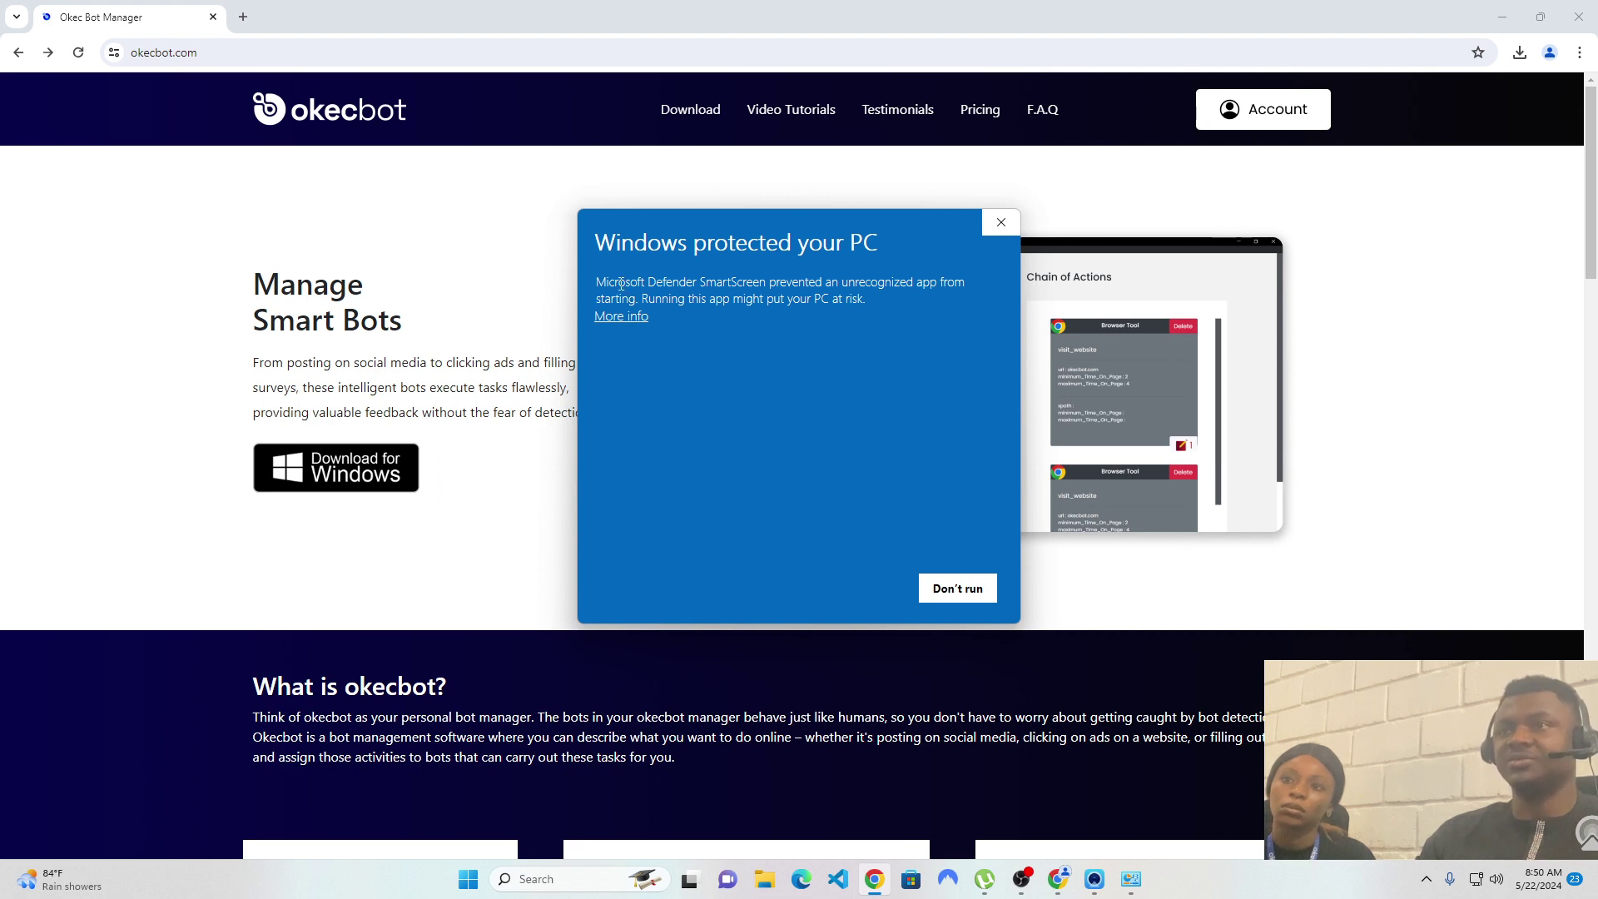
Step: Get past the SmartScreen warning and run the okecbot (1).exe installer anyway
{"action": "left_click", "coordinate": [636, 318]}
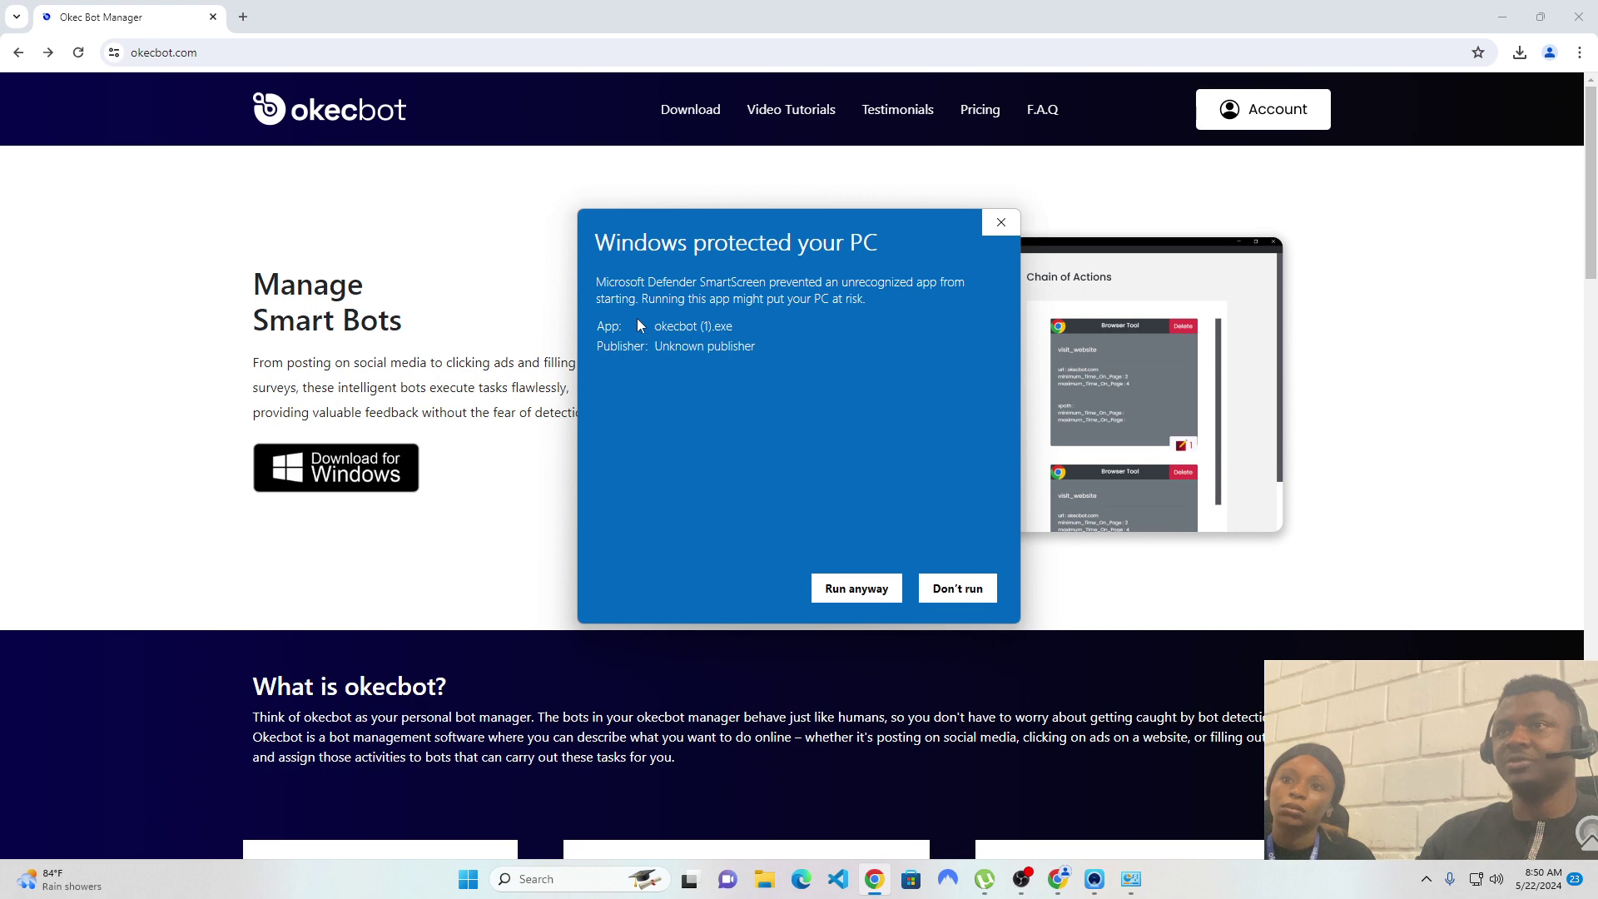
{"action": "left_click", "coordinate": [860, 594]}
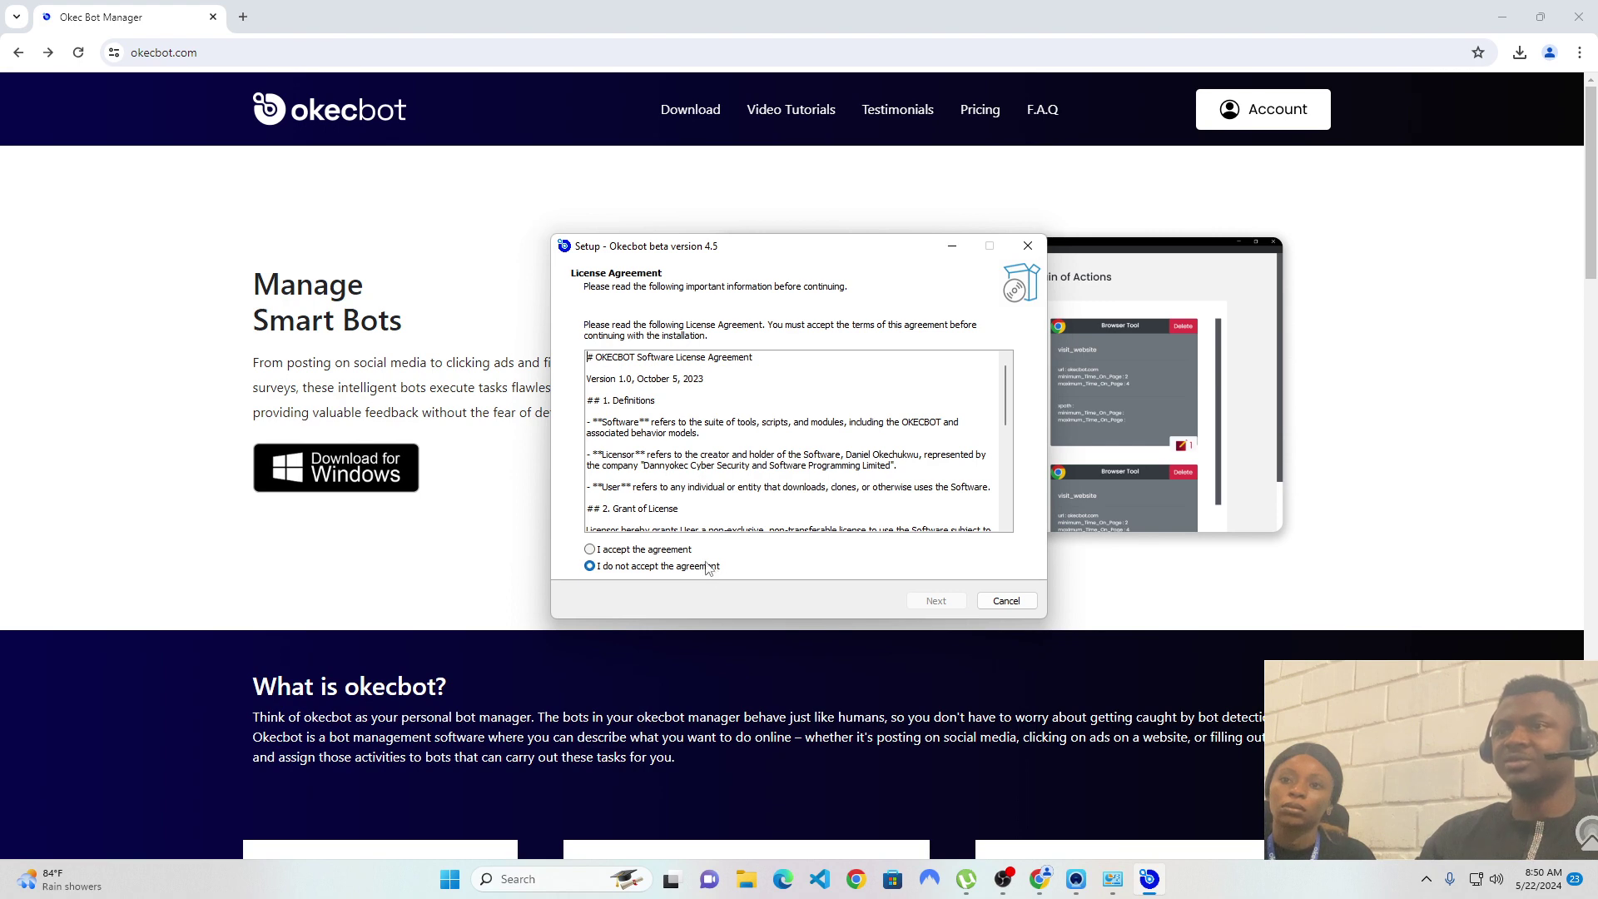
Step: Accept the Okecbot beta 4.5 licence and keep C:\Program Files (x86)\Okecbot beta as the folder, then open File Explorer
{"action": "left_click", "coordinate": [626, 549]}
{"action": "left_click", "coordinate": [923, 612]}
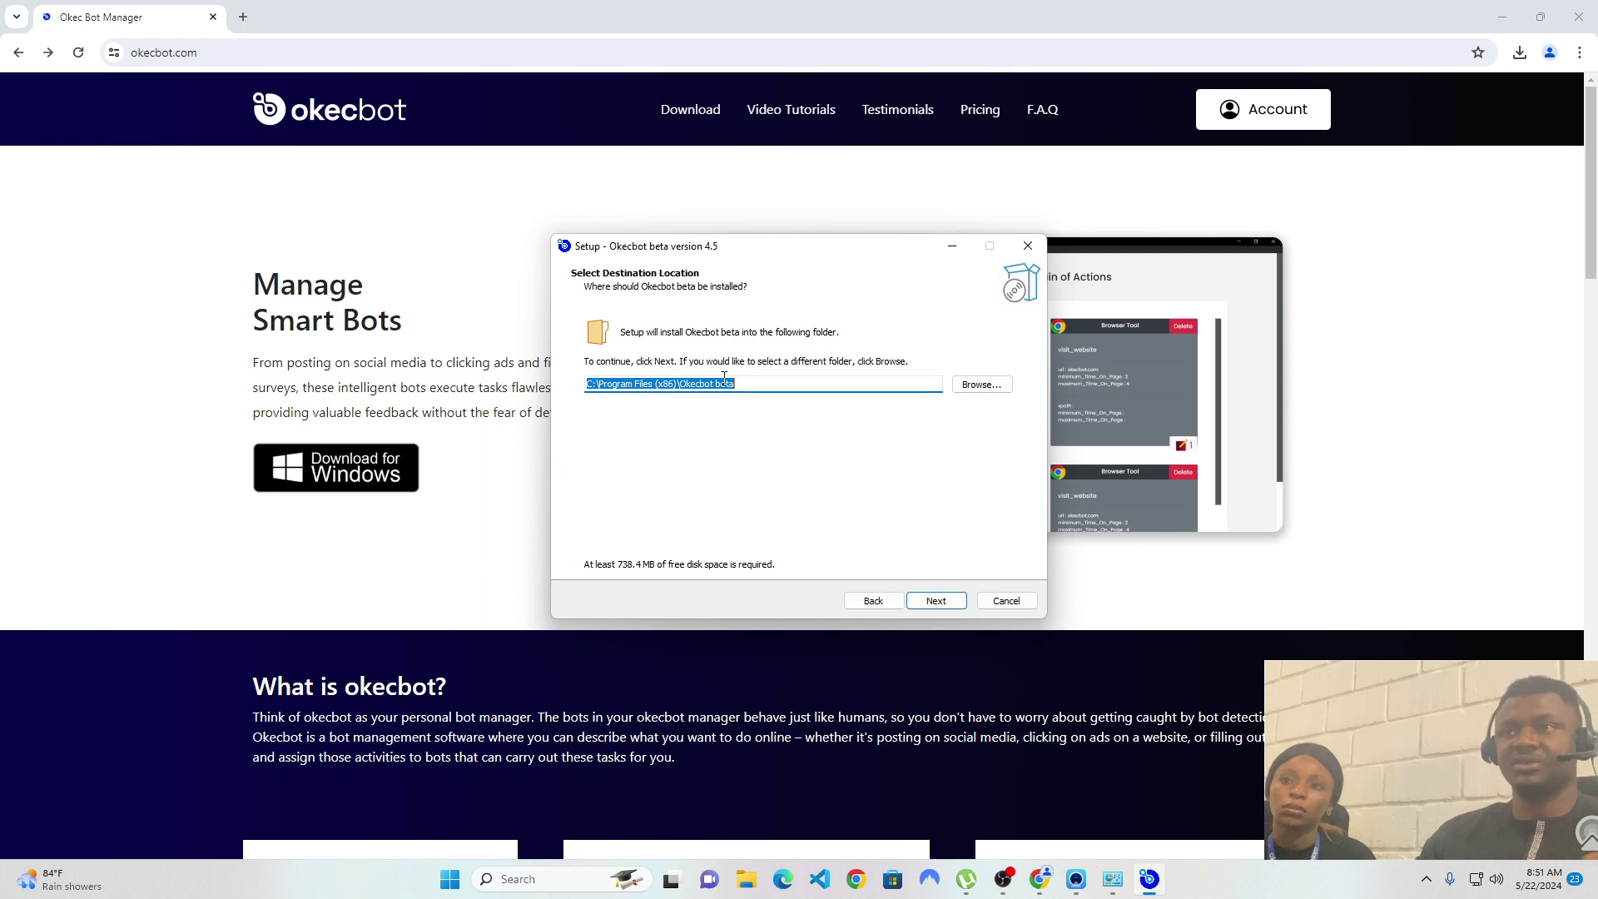
{"action": "left_click", "coordinate": [934, 605]}
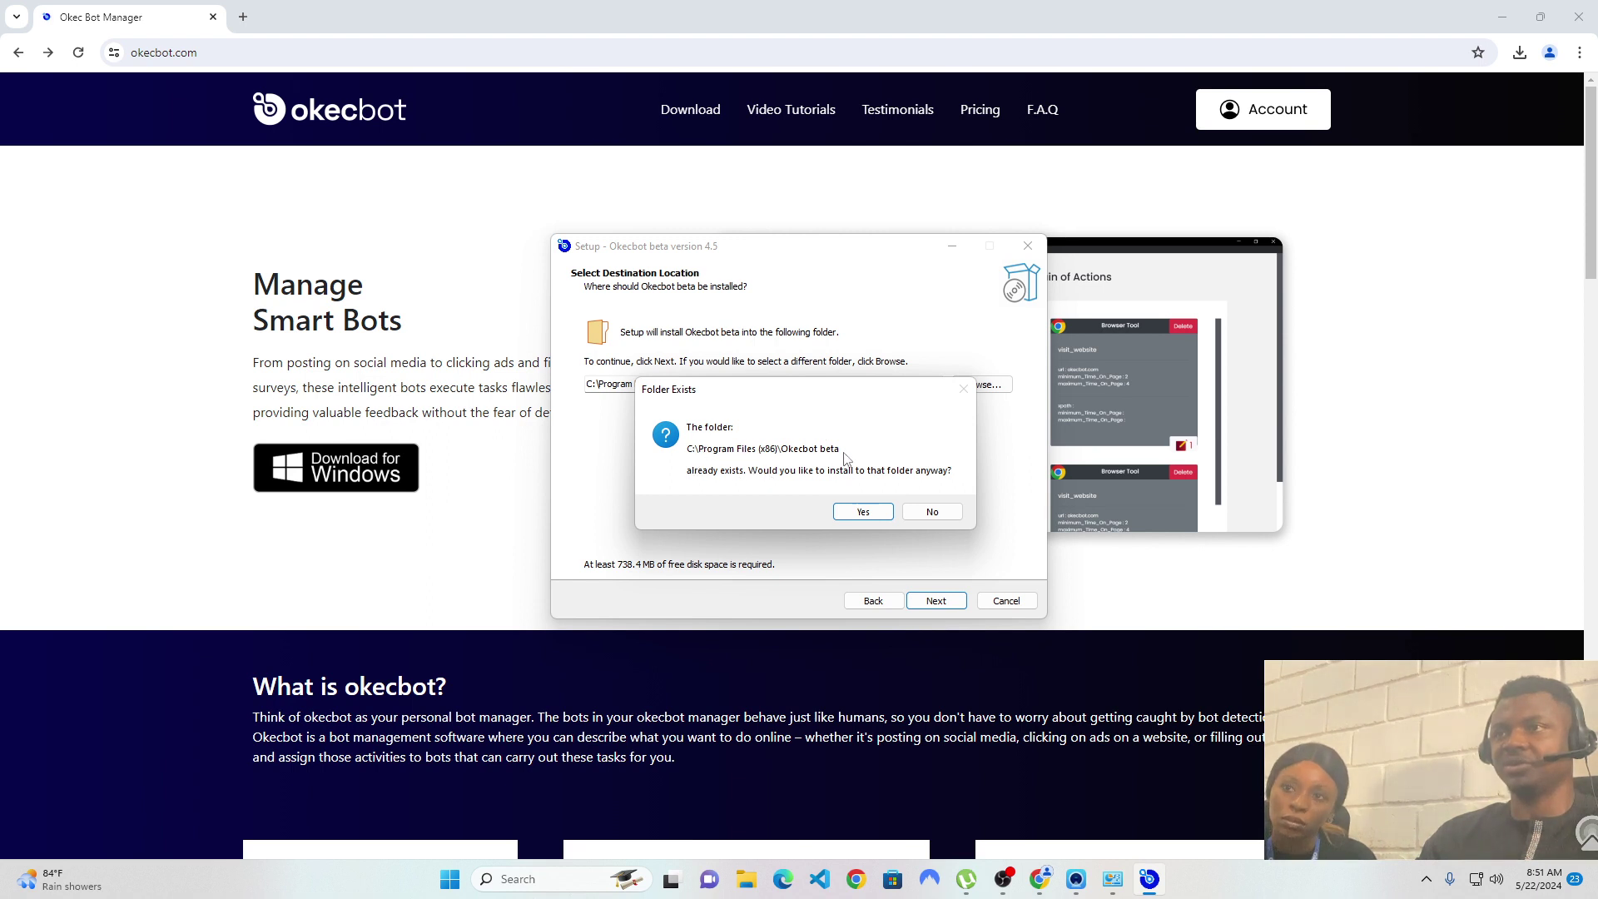
{"action": "left_click", "coordinate": [759, 890]}
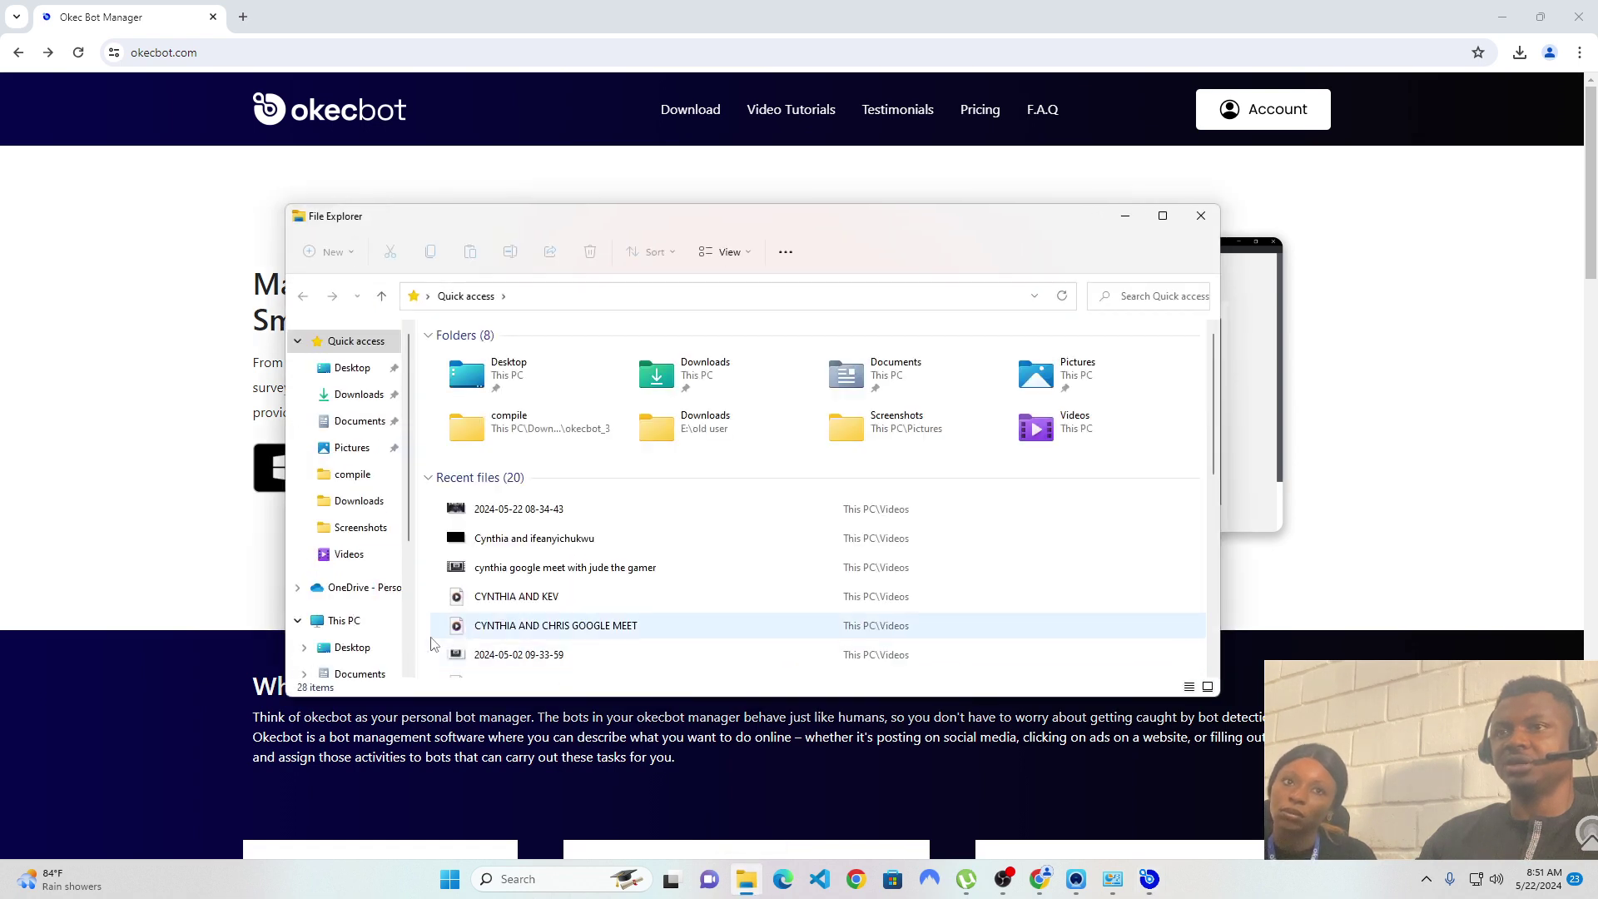
Step: Delete the old Okecbot beta folder from C:\Program Files (x86) with admin permission, then close Explorer
{"action": "left_click", "coordinate": [368, 621]}
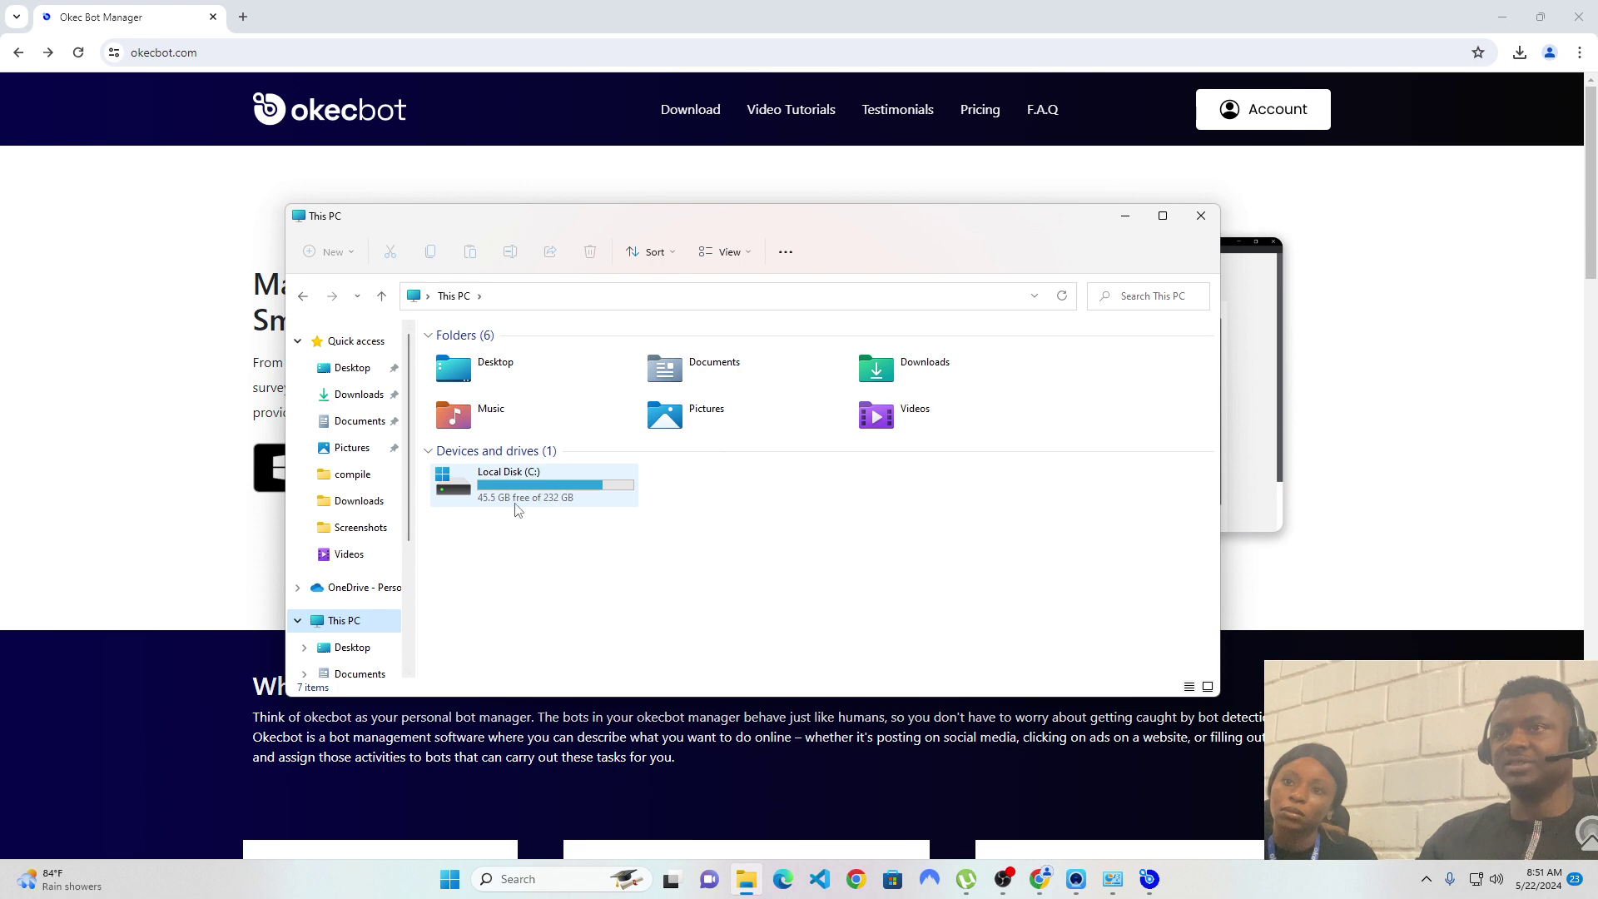
{"action": "double_click", "coordinate": [524, 499]}
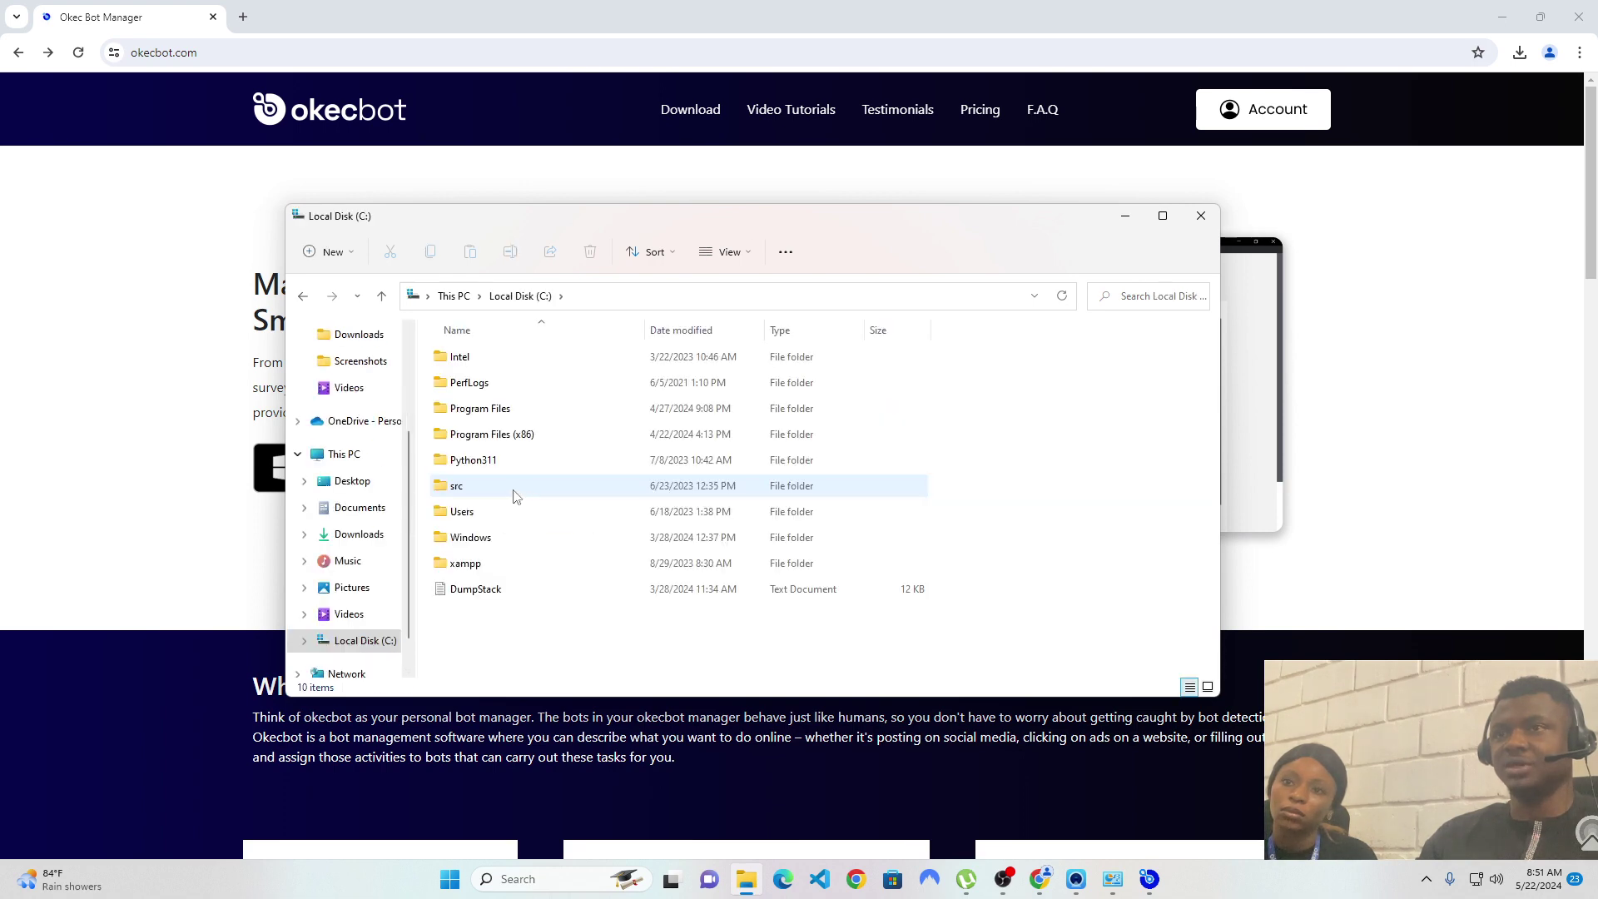
{"action": "double_click", "coordinate": [517, 433]}
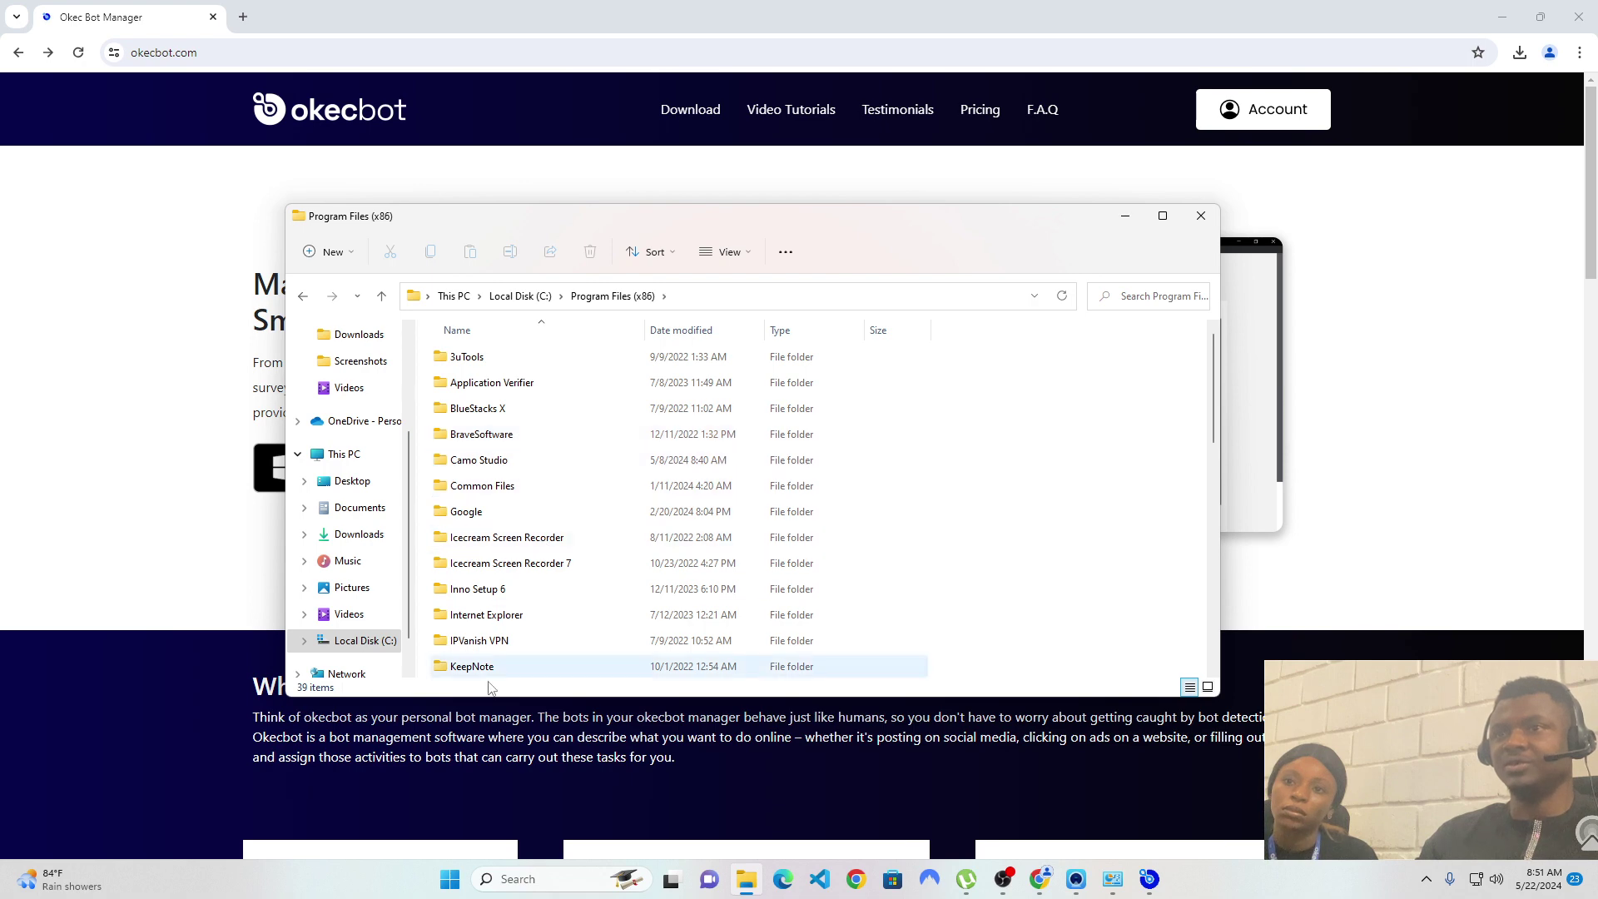
{"action": "scroll", "coordinate": [563, 531], "scroll_direction": "down", "scroll_amount": 2}
{"action": "scroll", "coordinate": [564, 531], "scroll_direction": "down", "scroll_amount": 5}
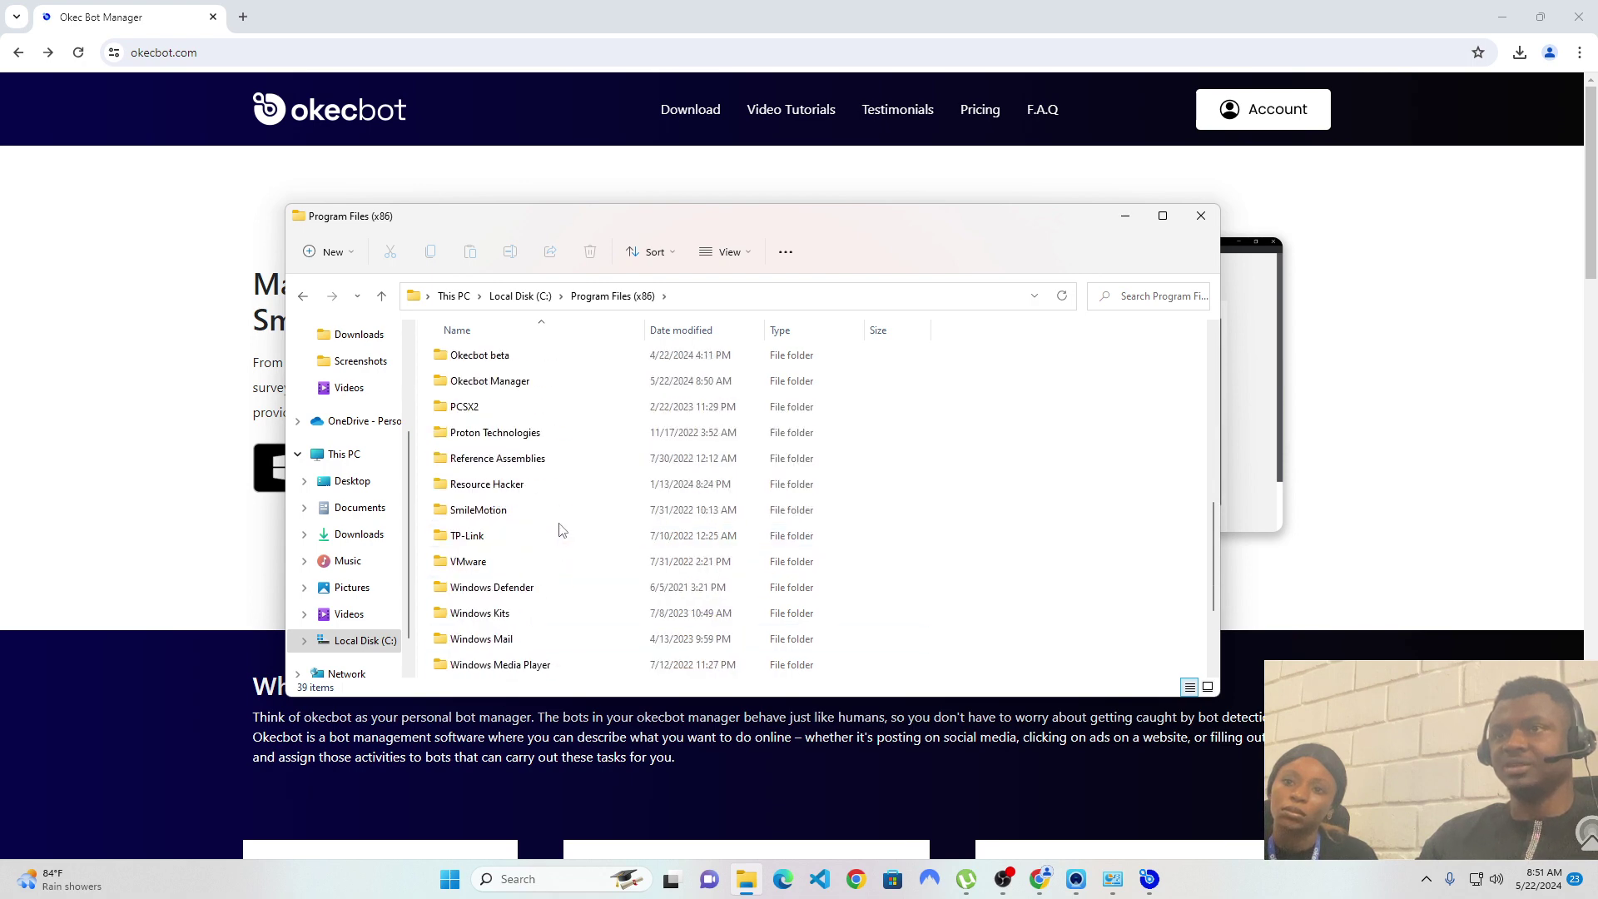
{"action": "left_click", "coordinate": [540, 360]}
{"action": "scroll", "coordinate": [580, 502], "scroll_direction": "up", "scroll_amount": 1}
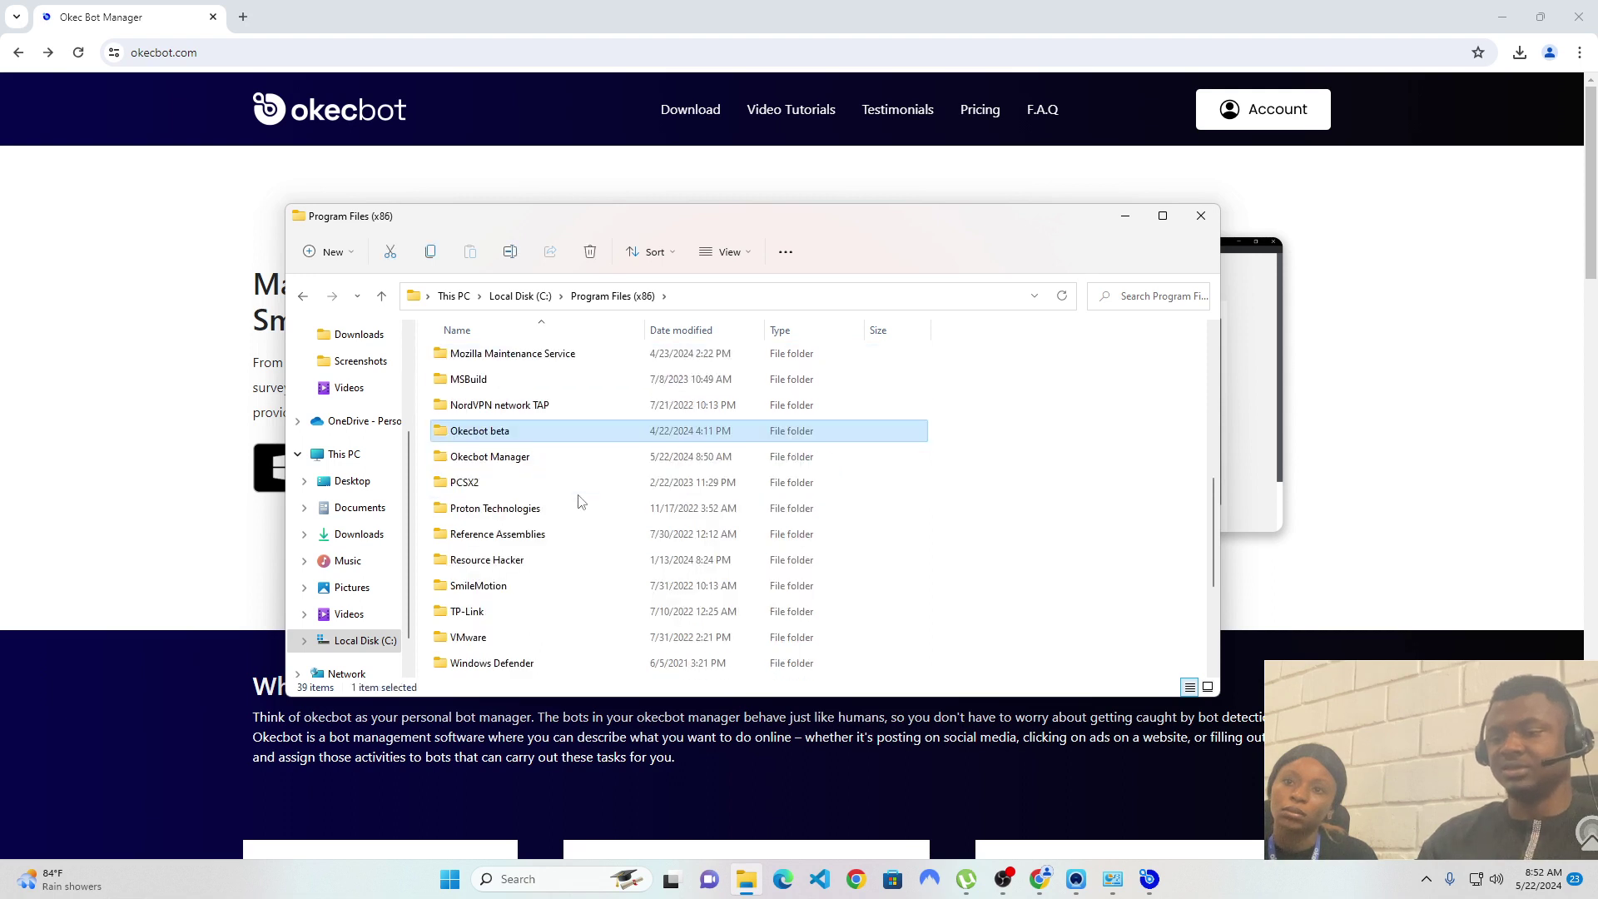
{"action": "key", "text": "Delete"}
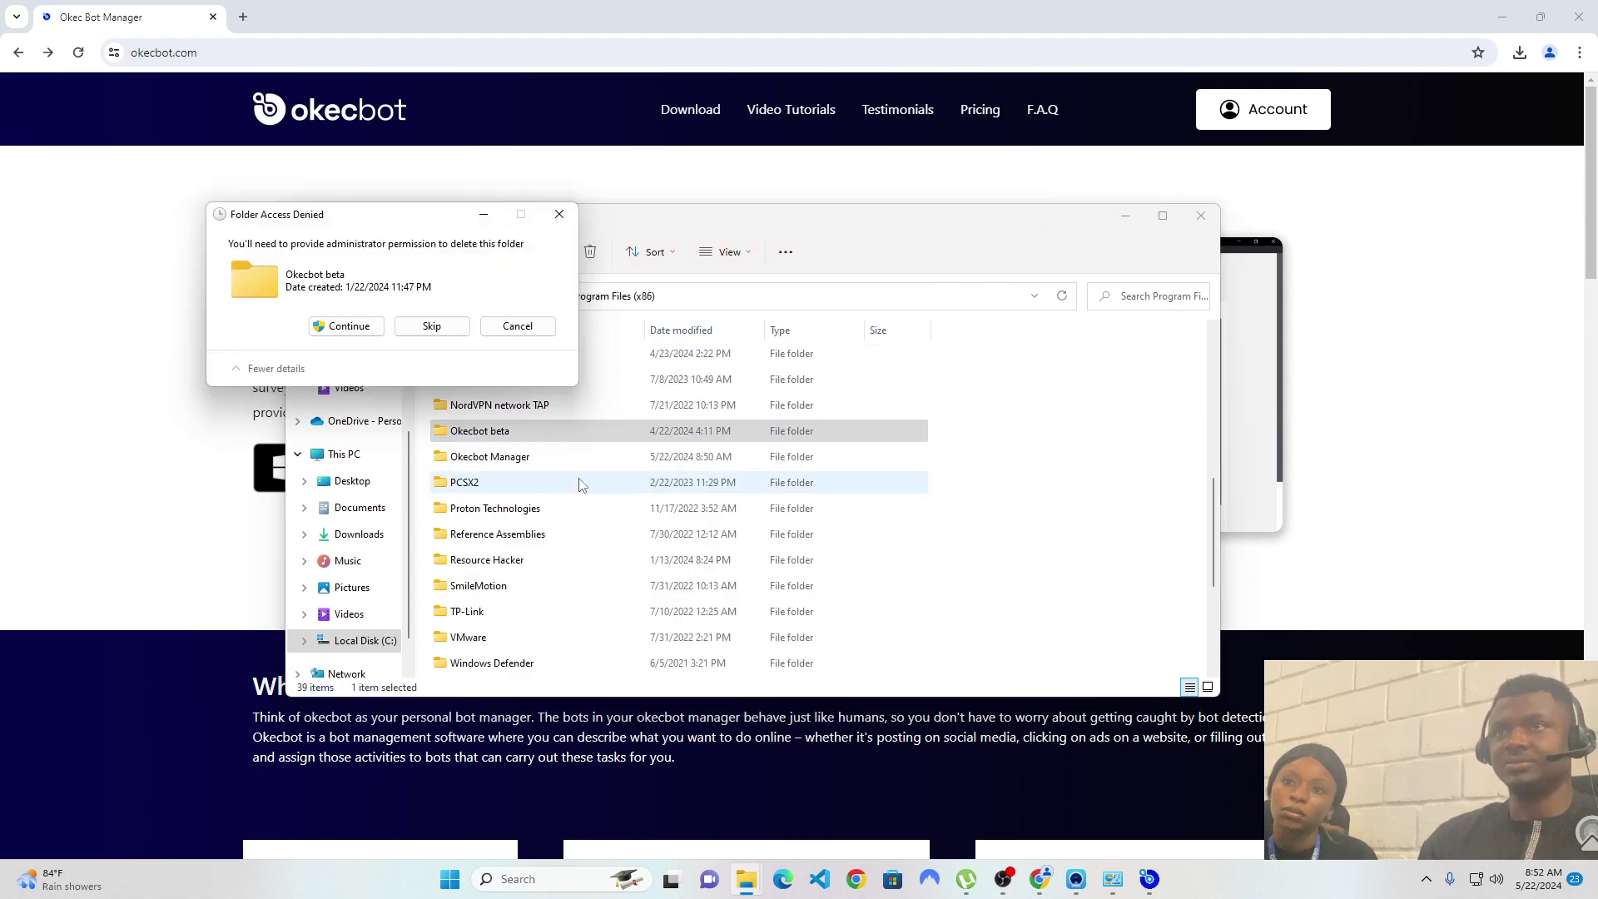
{"action": "left_click", "coordinate": [349, 327]}
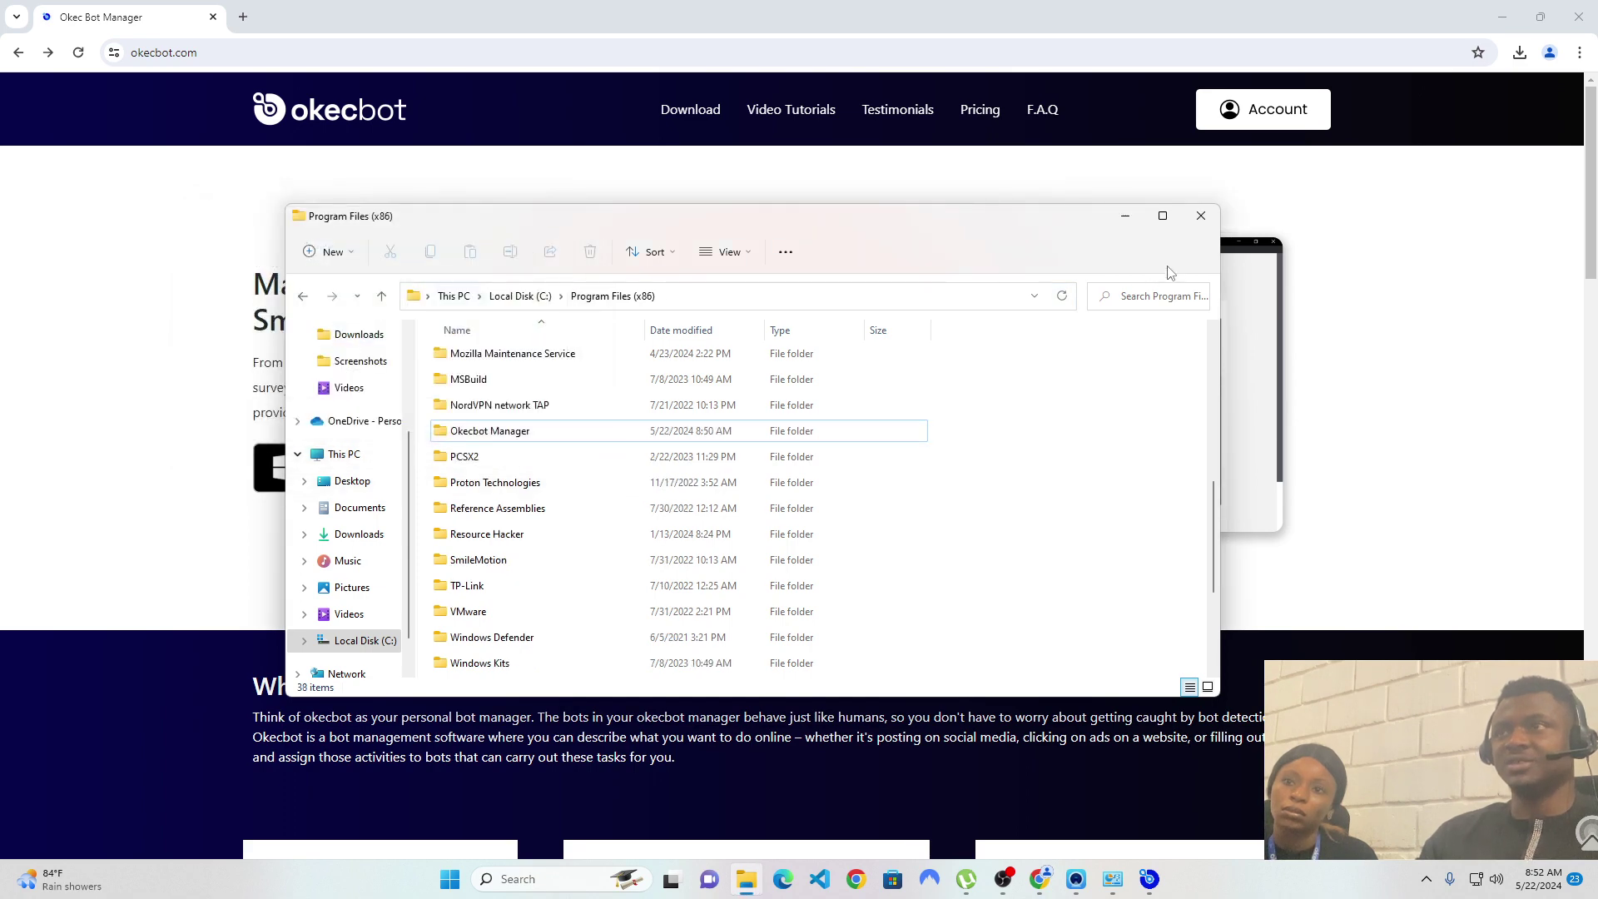
{"action": "left_click", "coordinate": [1201, 216]}
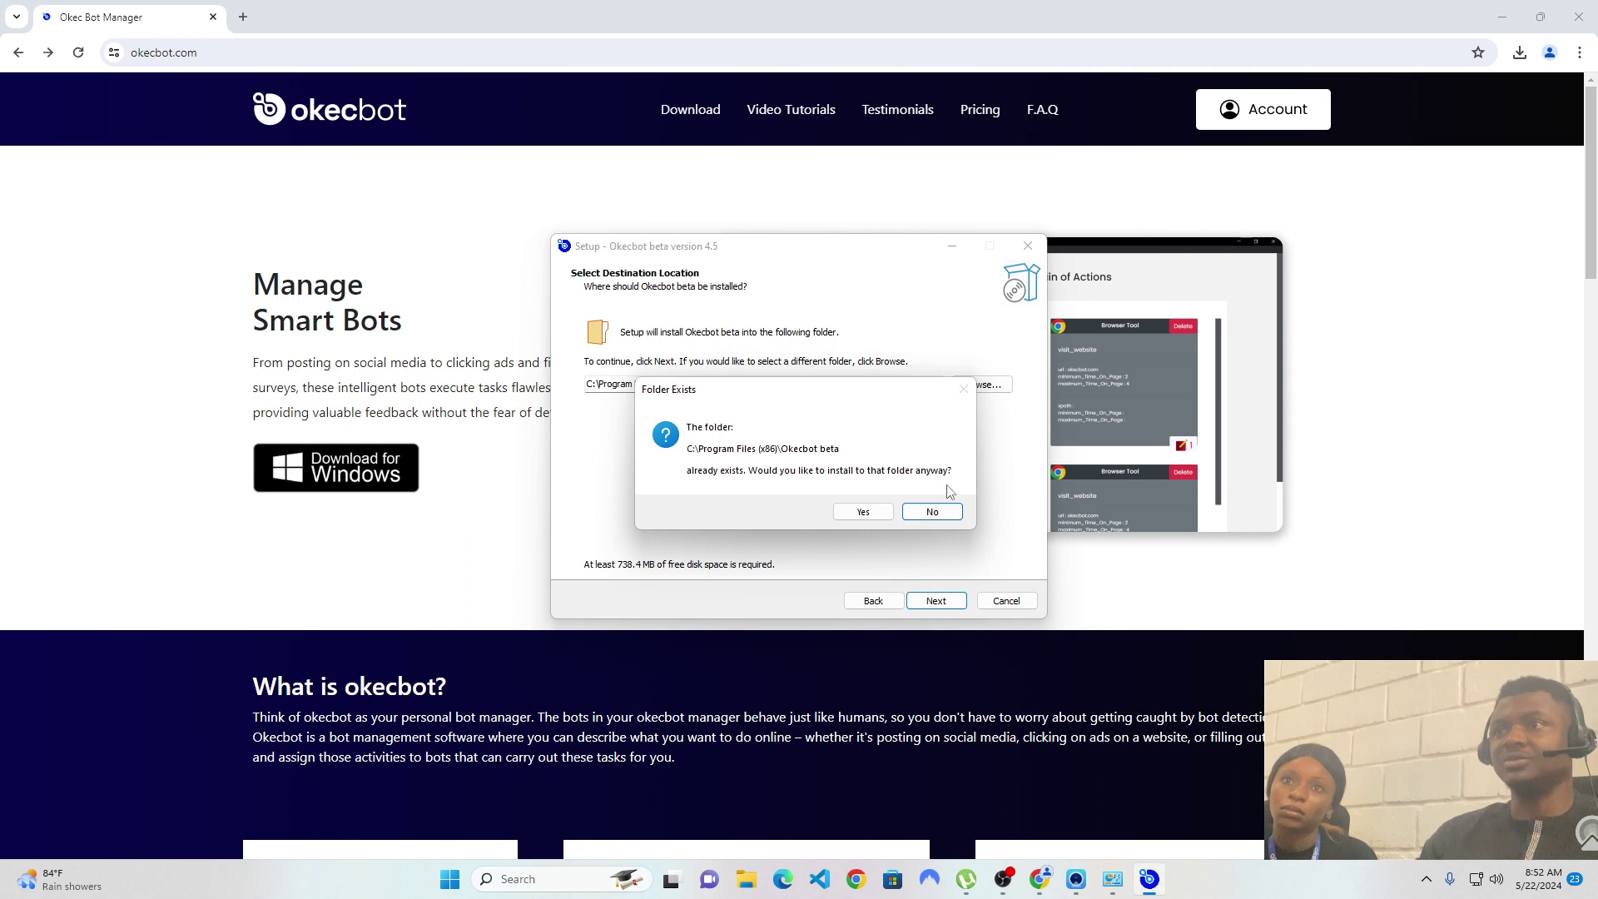
Step: Answer No to Folder Exists, add a desktop shortcut, and install Okecbot beta 4.5 at the default location
{"action": "left_click", "coordinate": [937, 511]}
{"action": "left_click", "coordinate": [937, 600]}
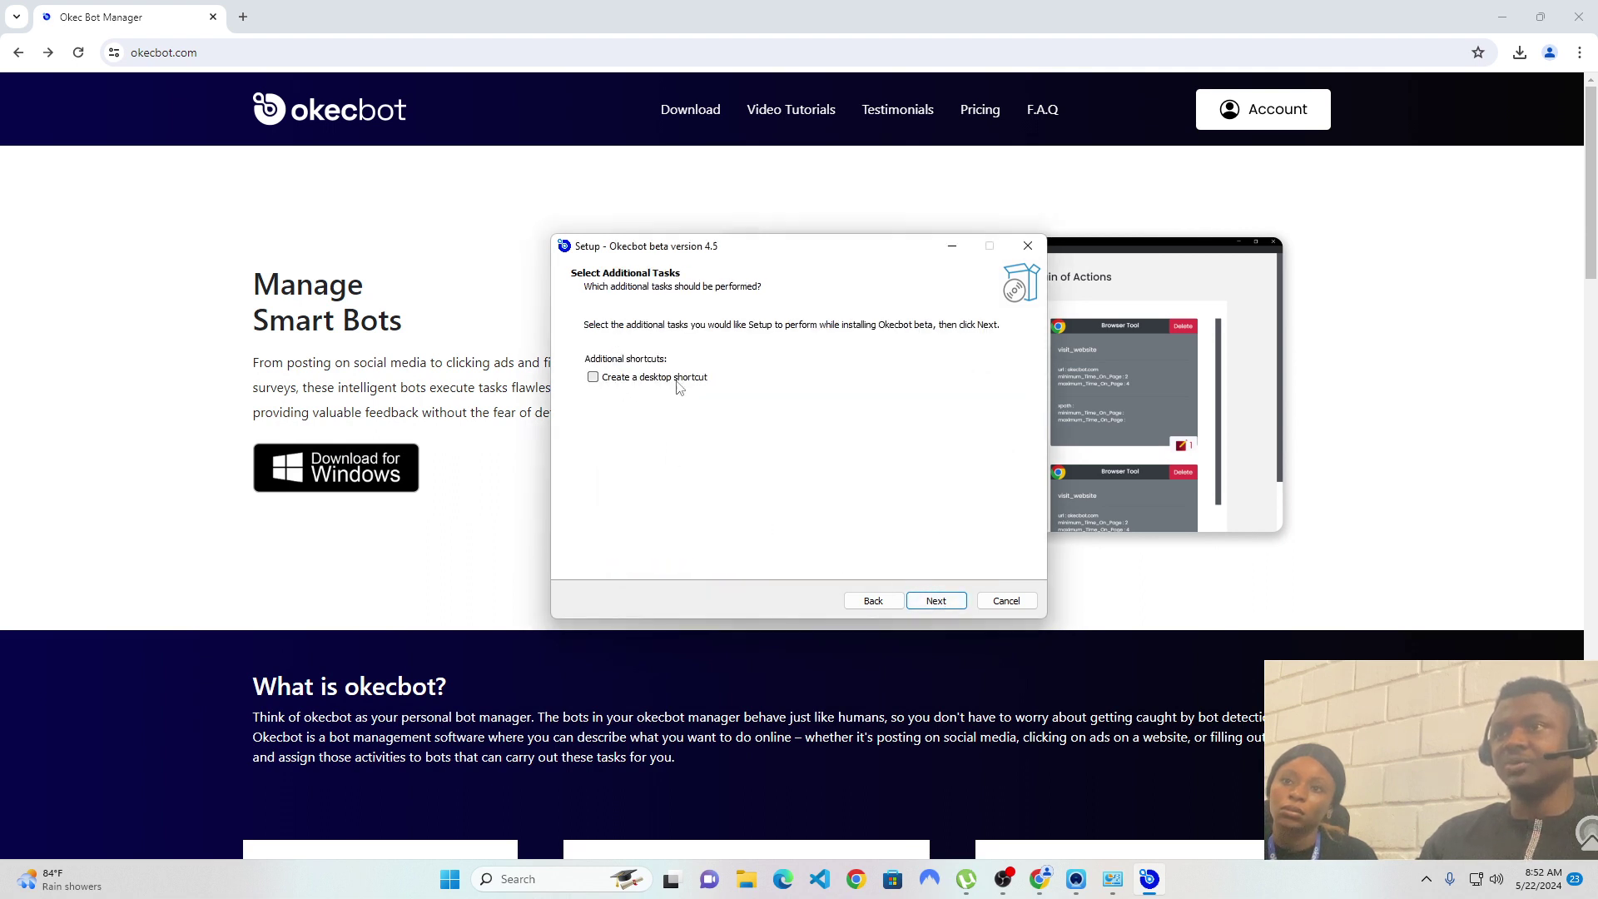
{"action": "left_click", "coordinate": [676, 378]}
{"action": "left_click", "coordinate": [939, 602]}
{"action": "left_click", "coordinate": [941, 602]}
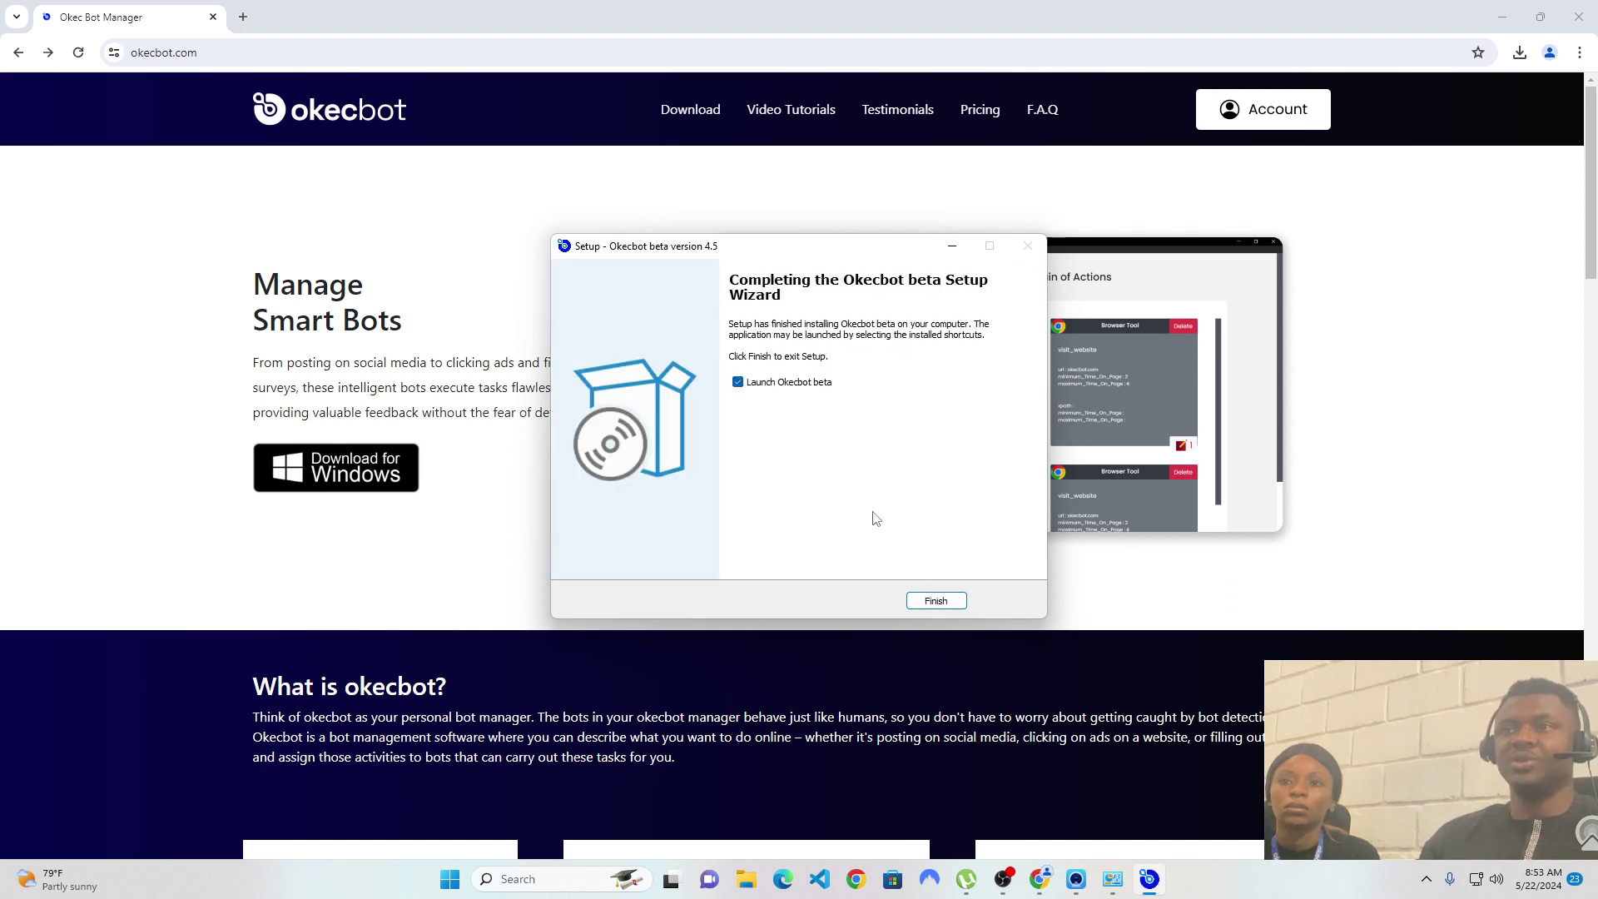
Step: Finish setup with Launch Okecbot beta ticked so the new app starts
{"action": "left_click", "coordinate": [936, 602]}
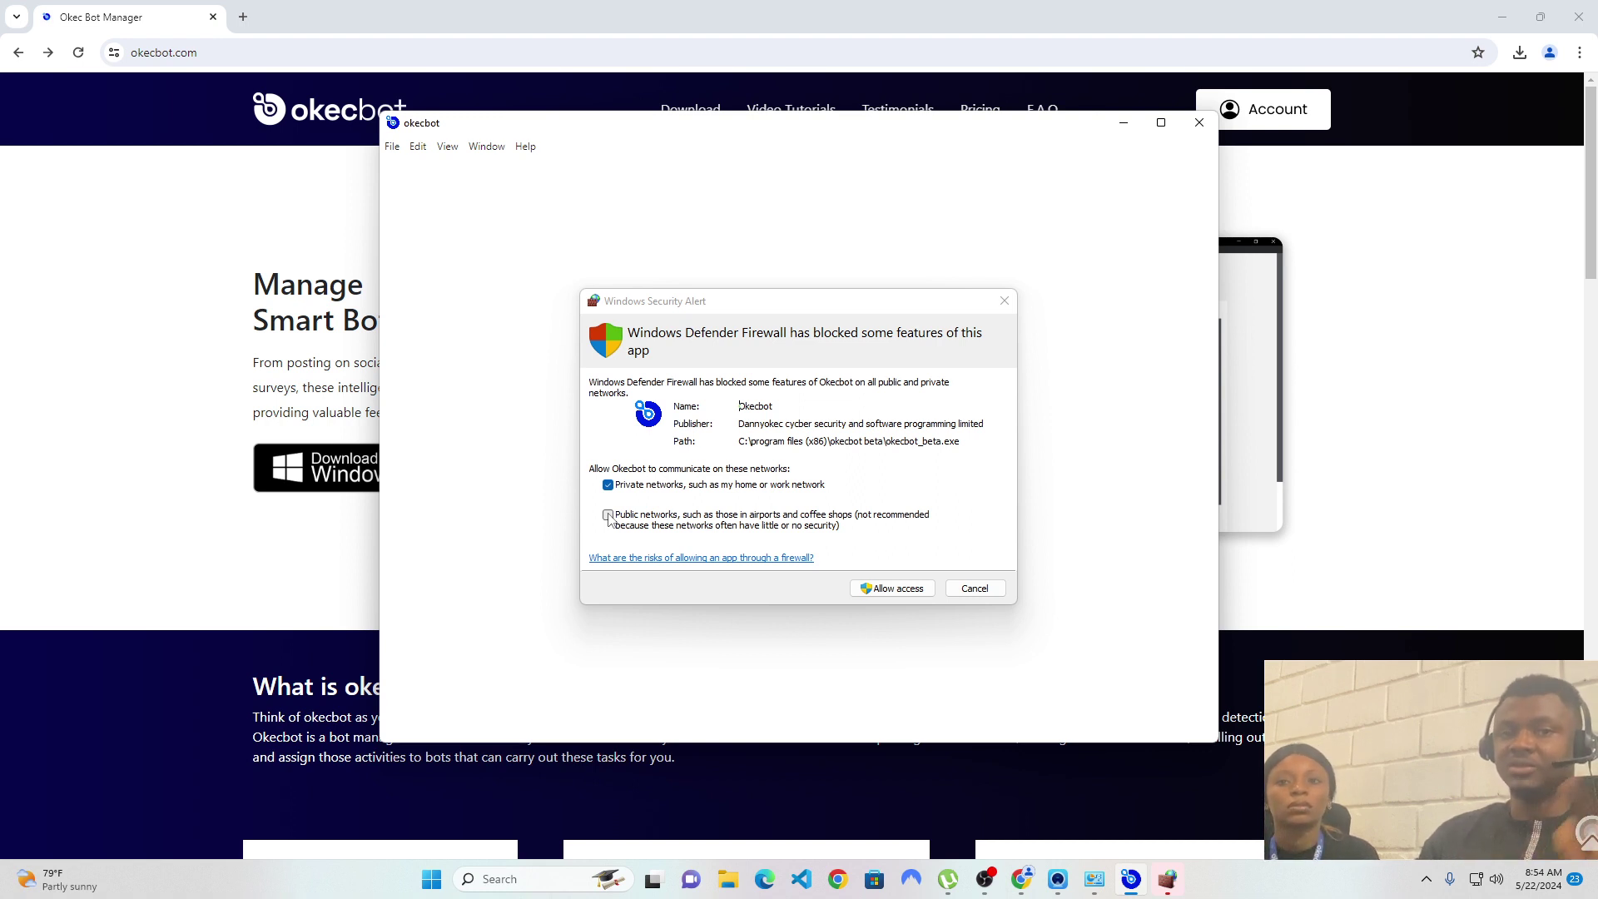
Step: Allow Okecbot through the firewall on private and public networks, then close its blank window
{"action": "left_click", "coordinate": [609, 516]}
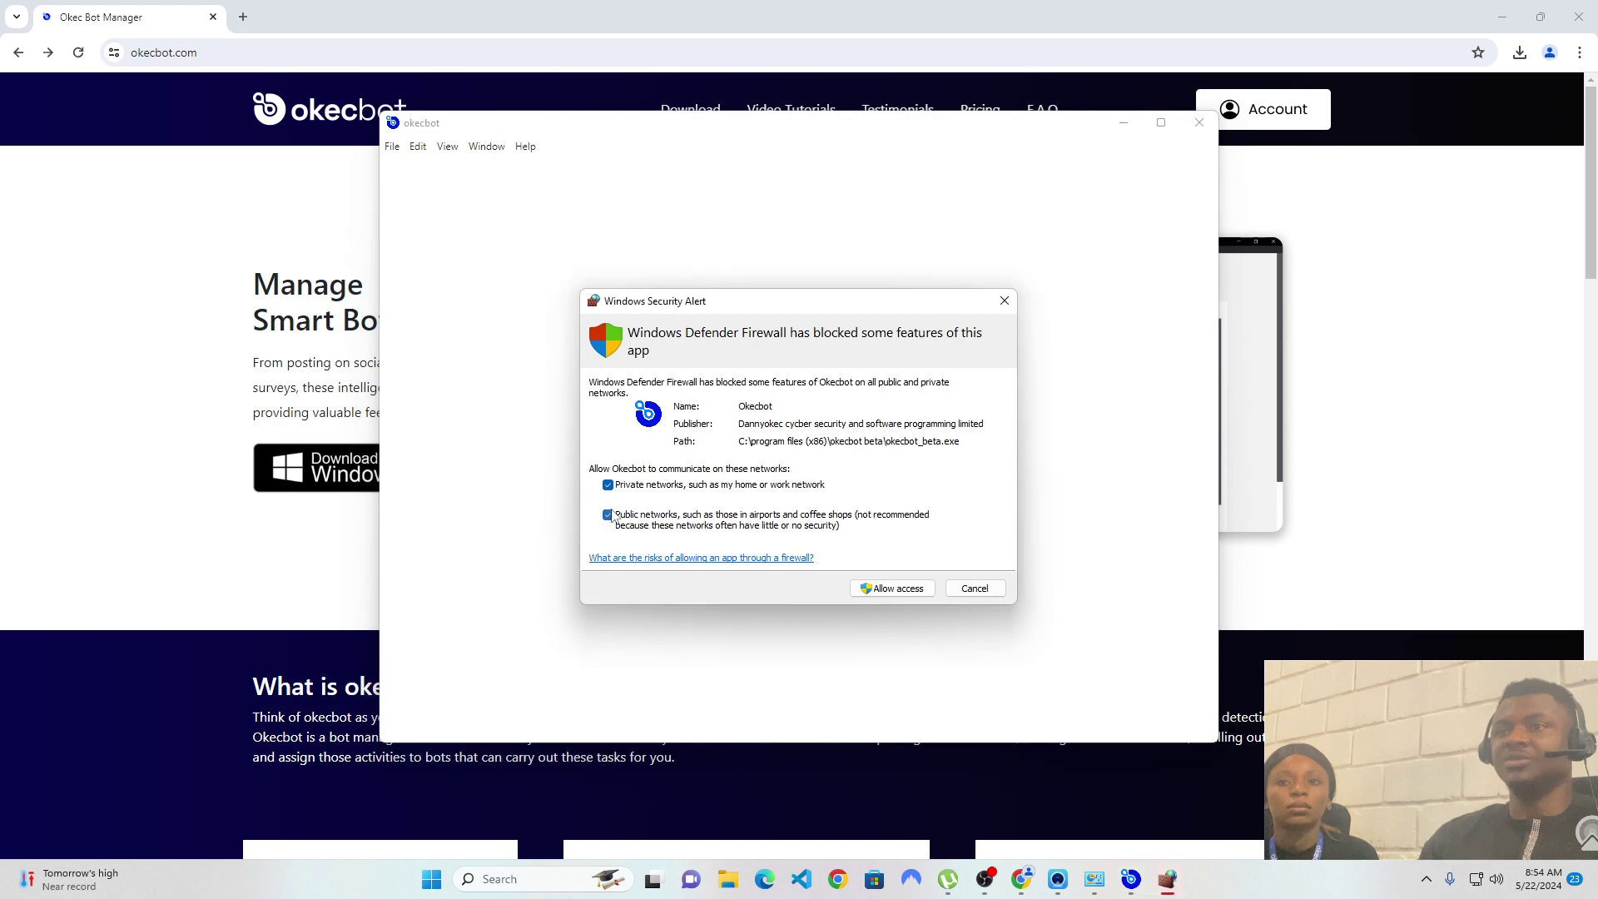
{"action": "left_click", "coordinate": [890, 591]}
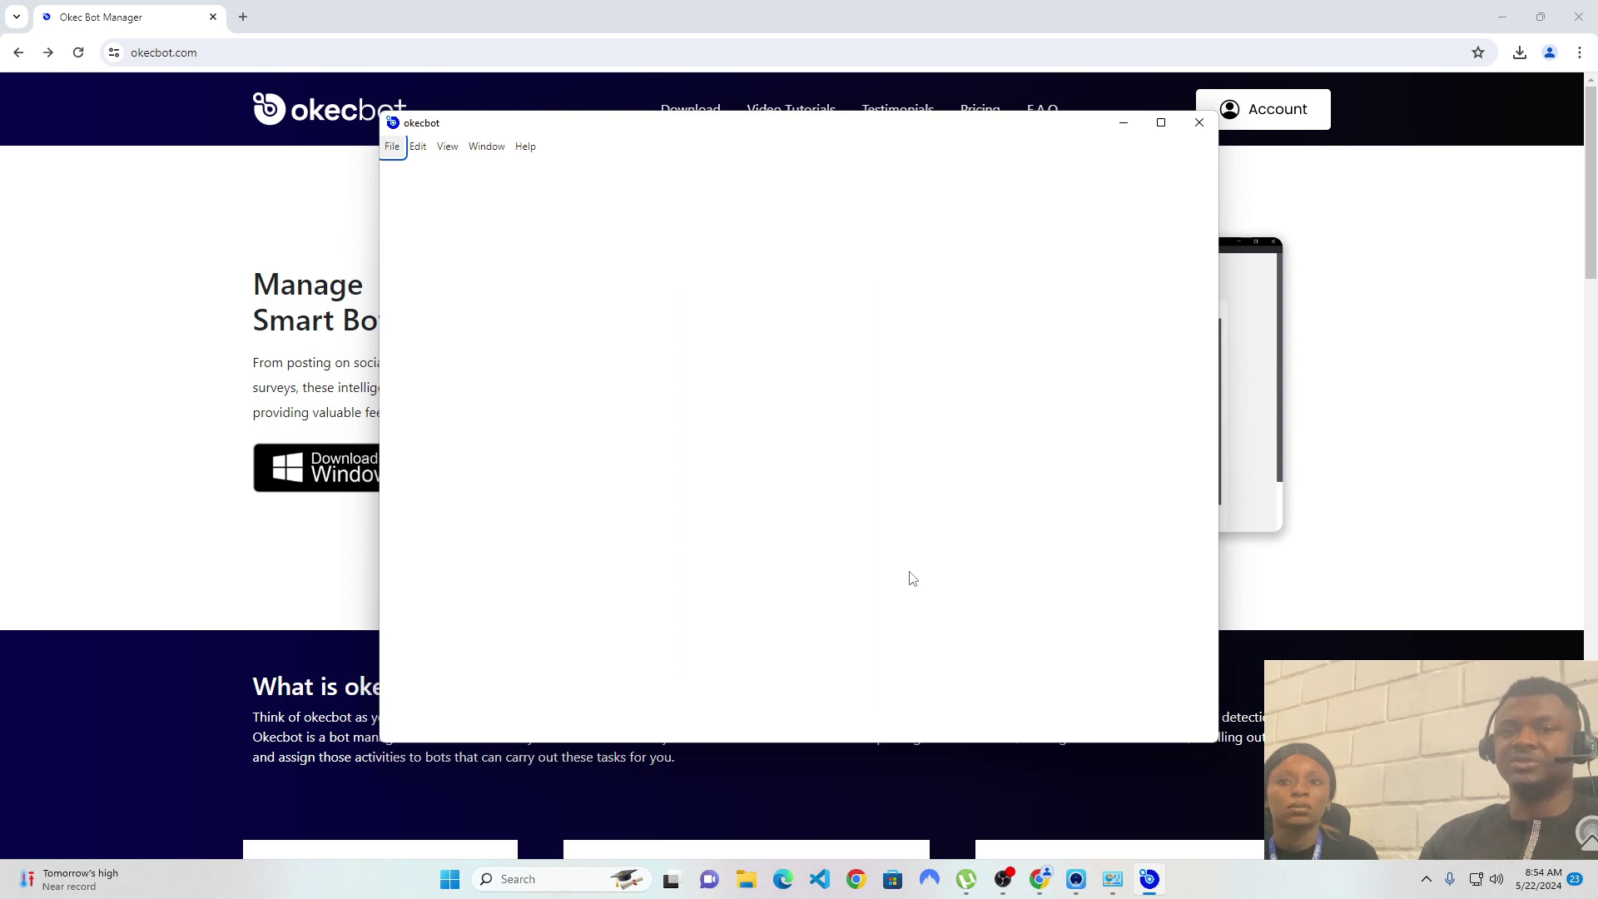
{"action": "left_click", "coordinate": [1205, 133]}
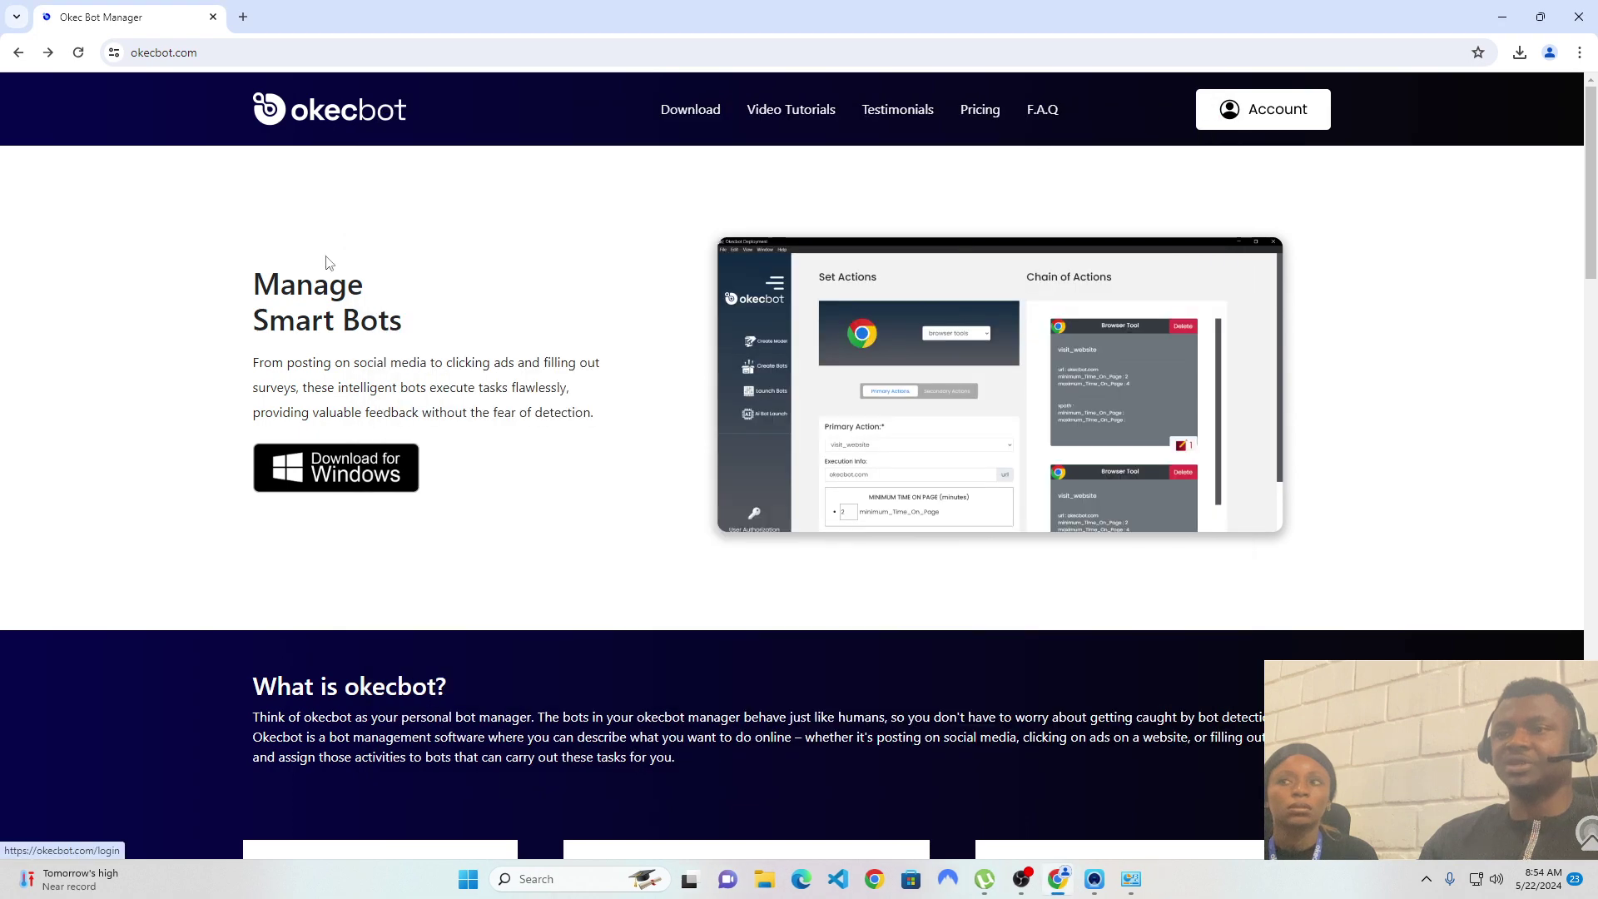
Step: Search Windows for 'okecbot' and run Okecbot beta as administrator
{"action": "mouse_move", "coordinate": [573, 877]}
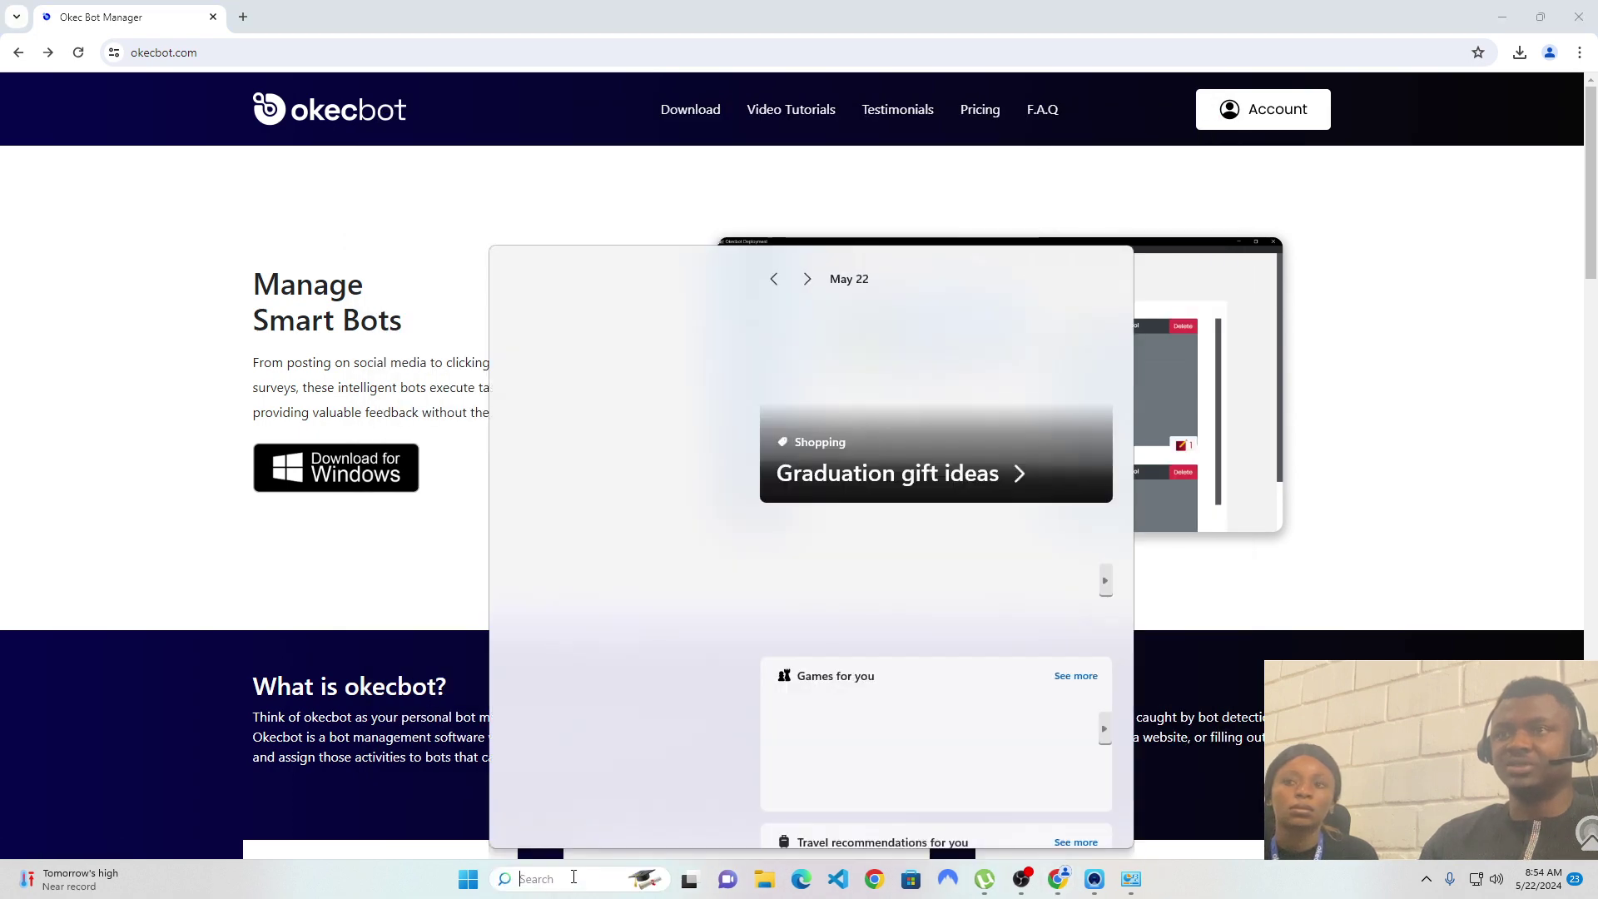
{"action": "type", "text": "okecbot"}
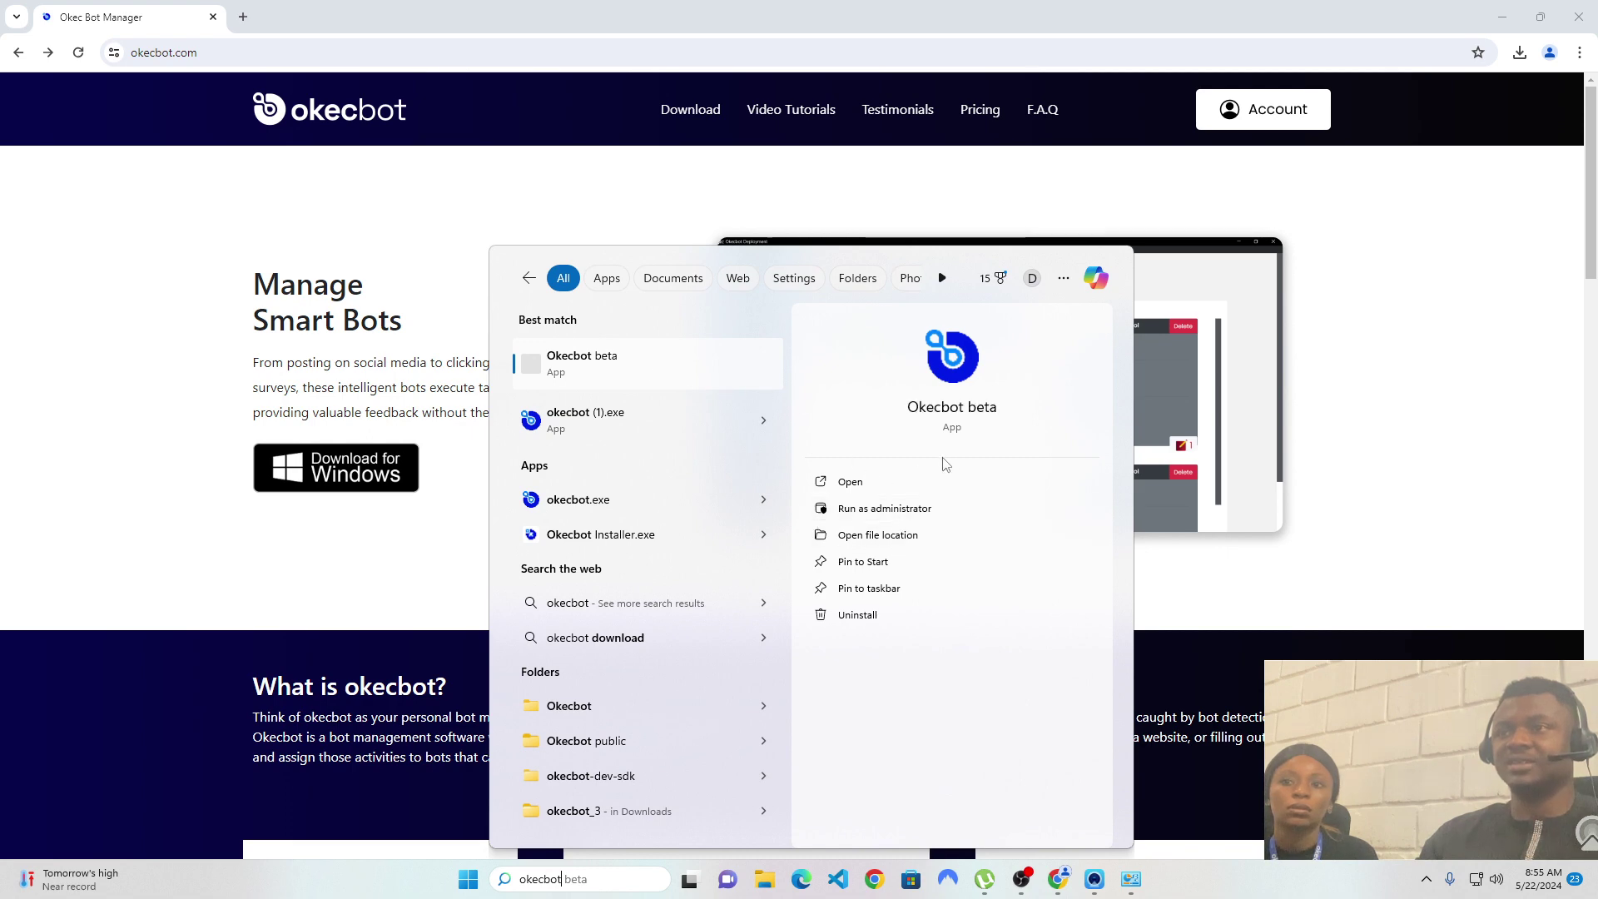
{"action": "left_click", "coordinate": [921, 511]}
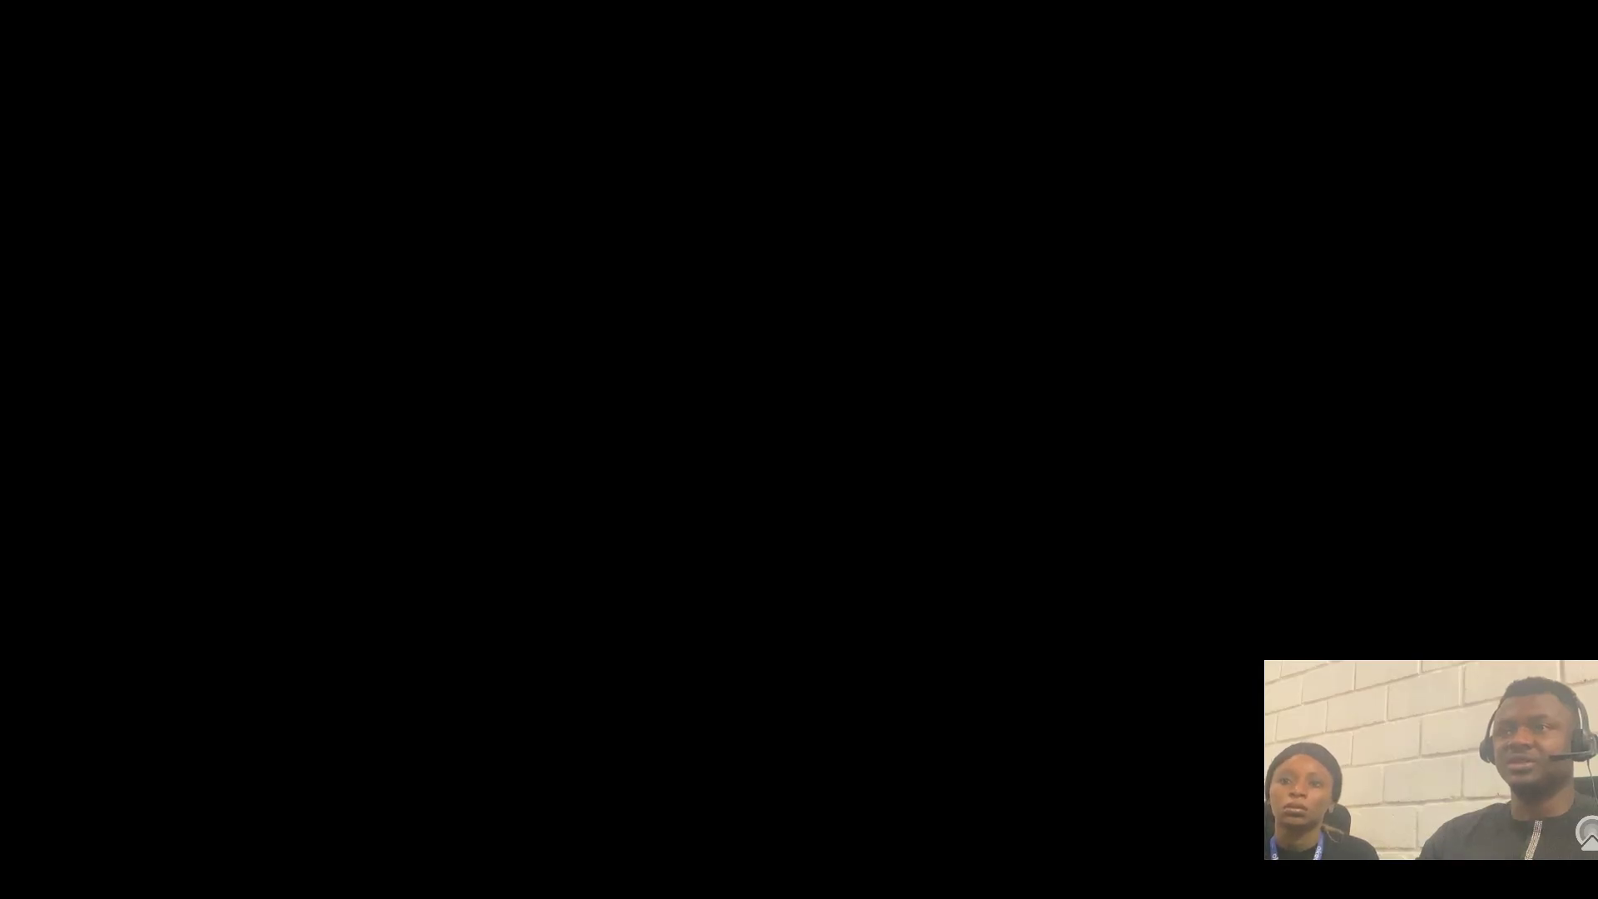
Step: Approve the User Account Control prompt so Okecbot opens on its 'What is okecbot?' onboarding page
{"action": "left_click", "coordinate": [739, 575]}
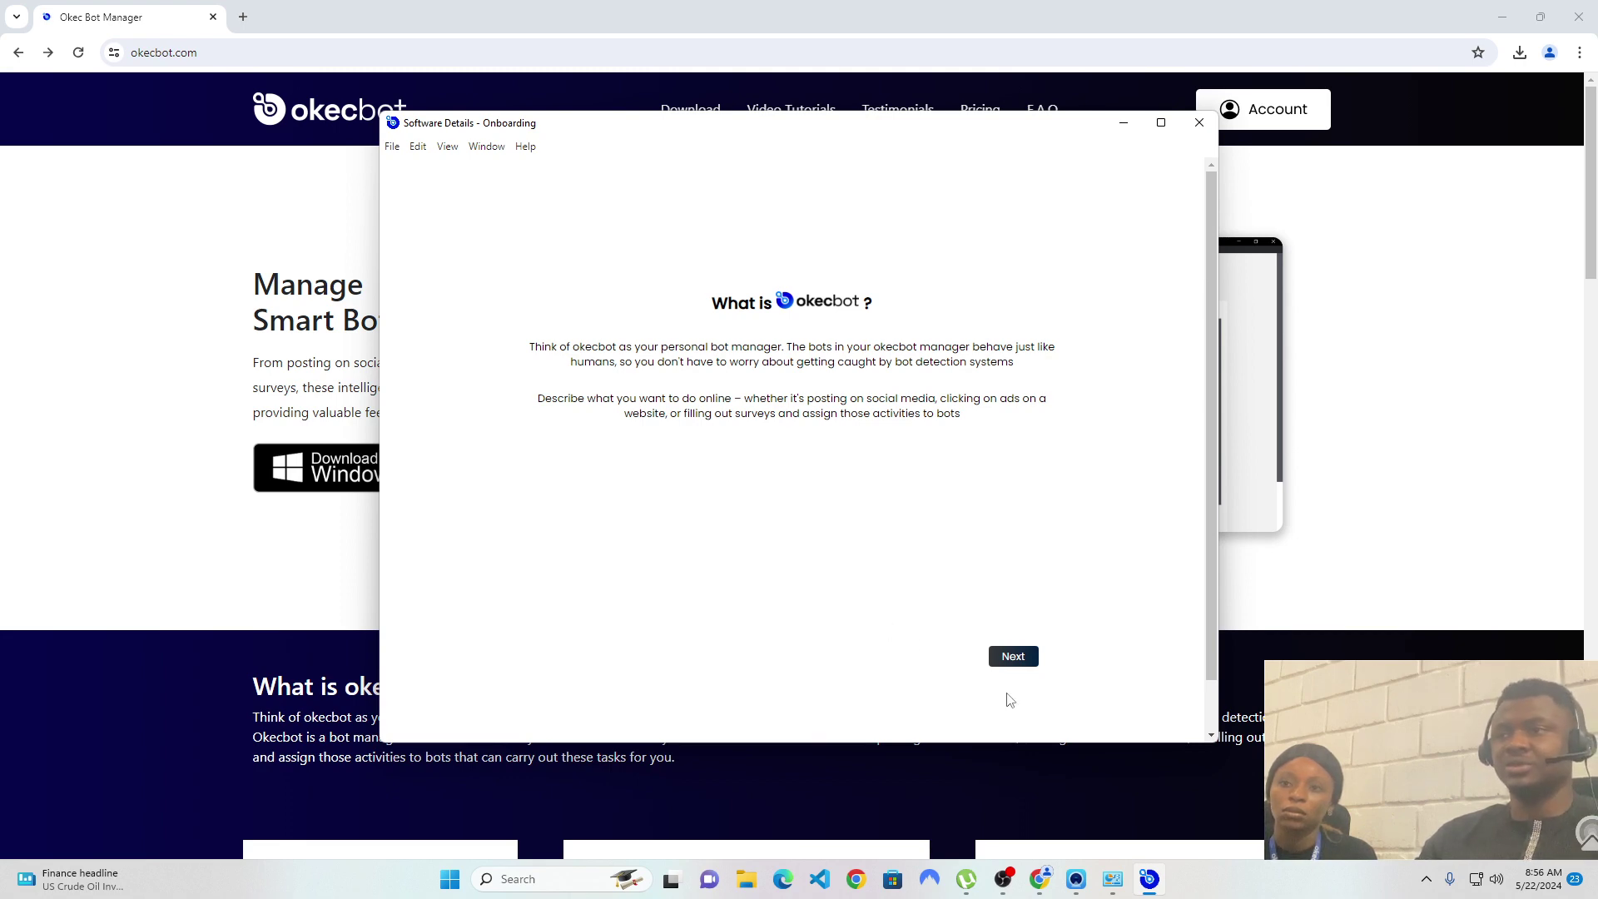
Step: Advance the onboarding twice to the API key Engine page, then return to okecbot.com in Chrome
{"action": "left_click", "coordinate": [1030, 657]}
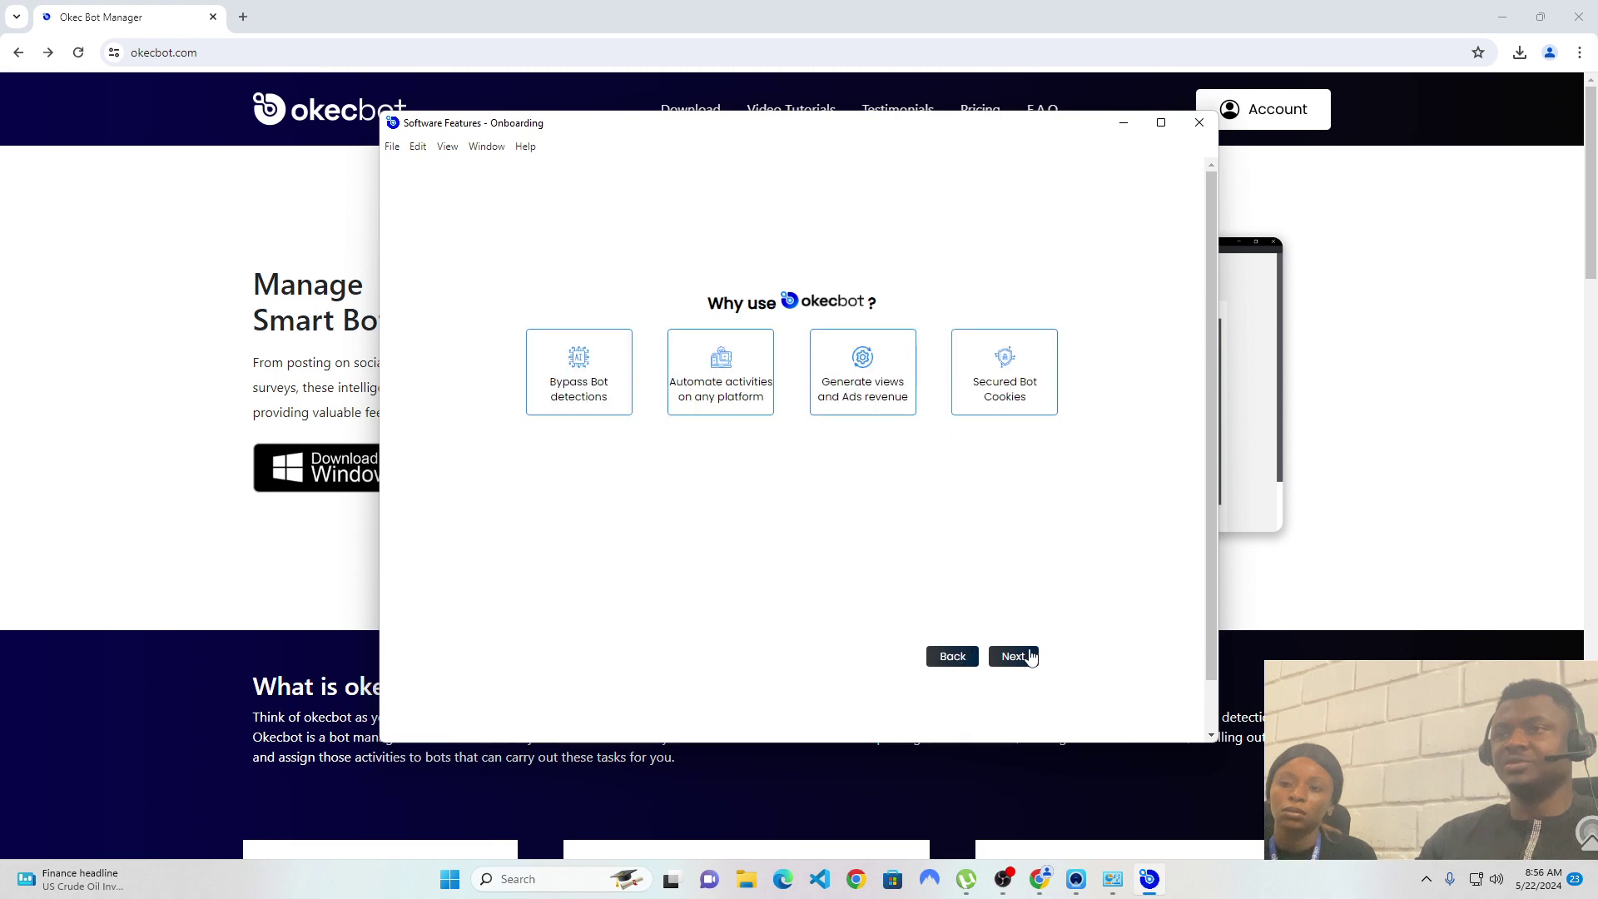
{"action": "left_click", "coordinate": [1030, 656]}
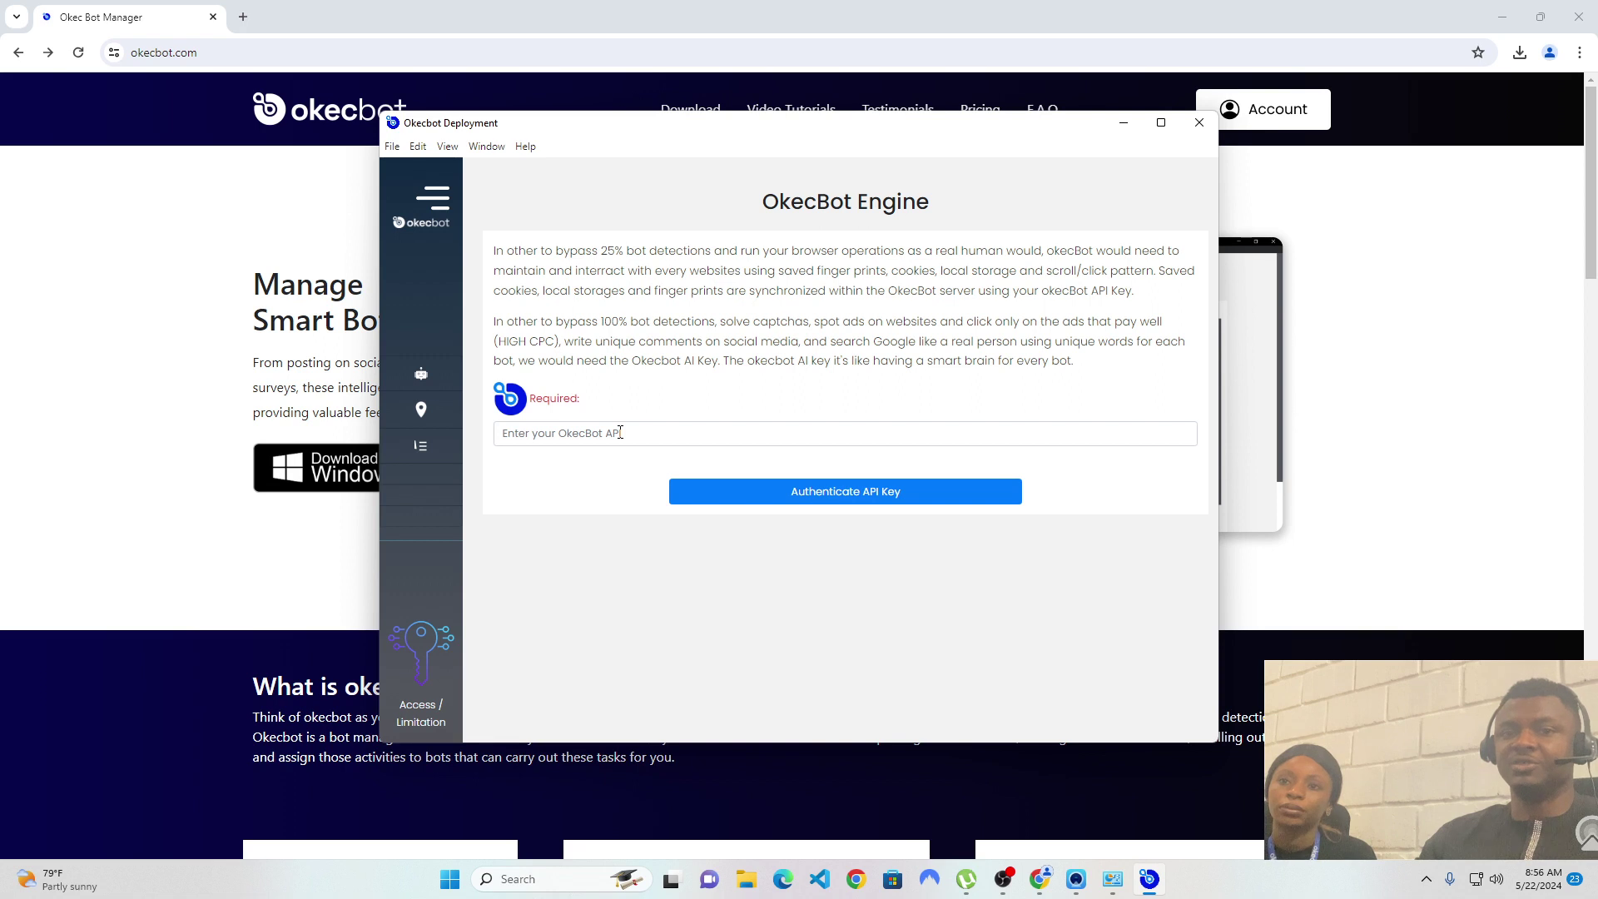
{"action": "left_click", "coordinate": [1519, 287]}
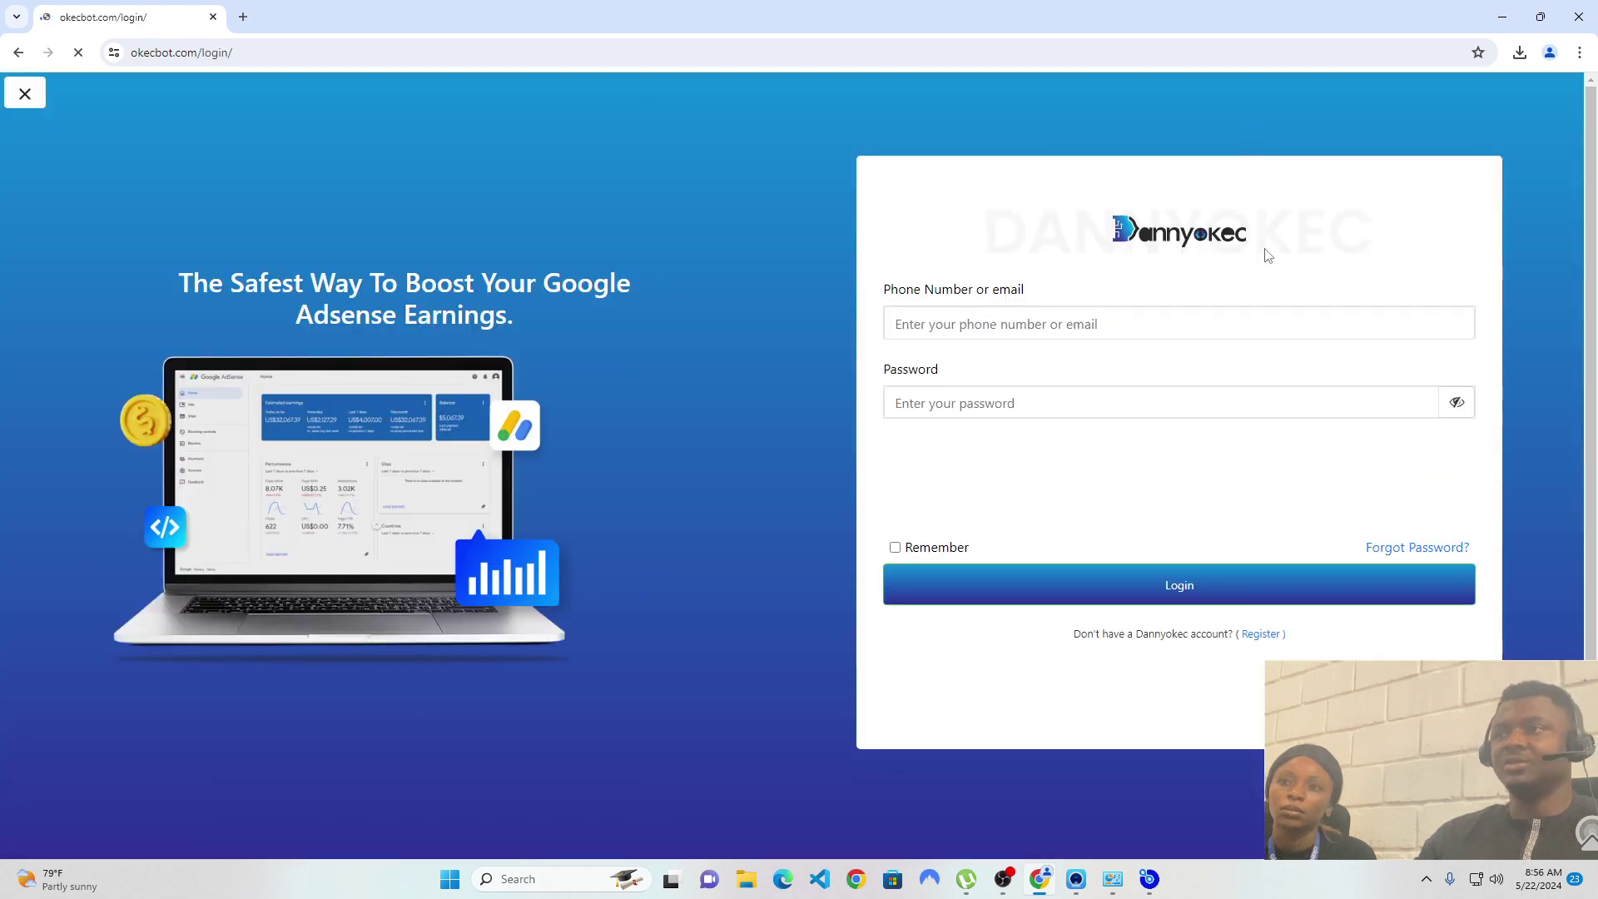
Step: Visit the registration page, return to the login page, and enter the account username
{"action": "left_click", "coordinate": [1269, 637]}
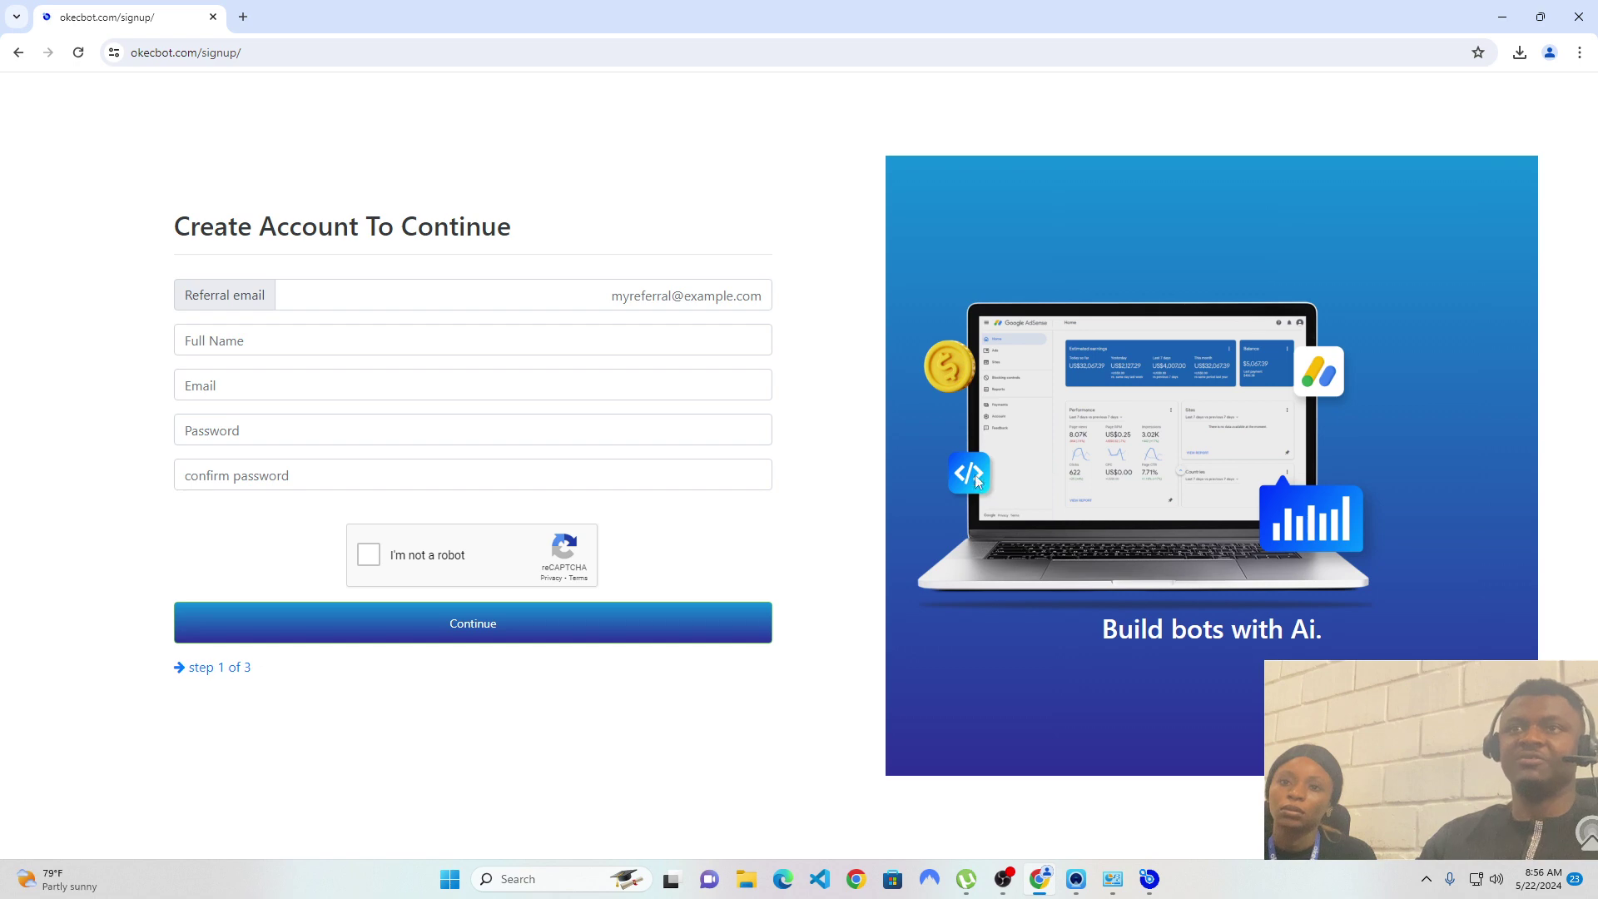
{"action": "left_click", "coordinate": [17, 52]}
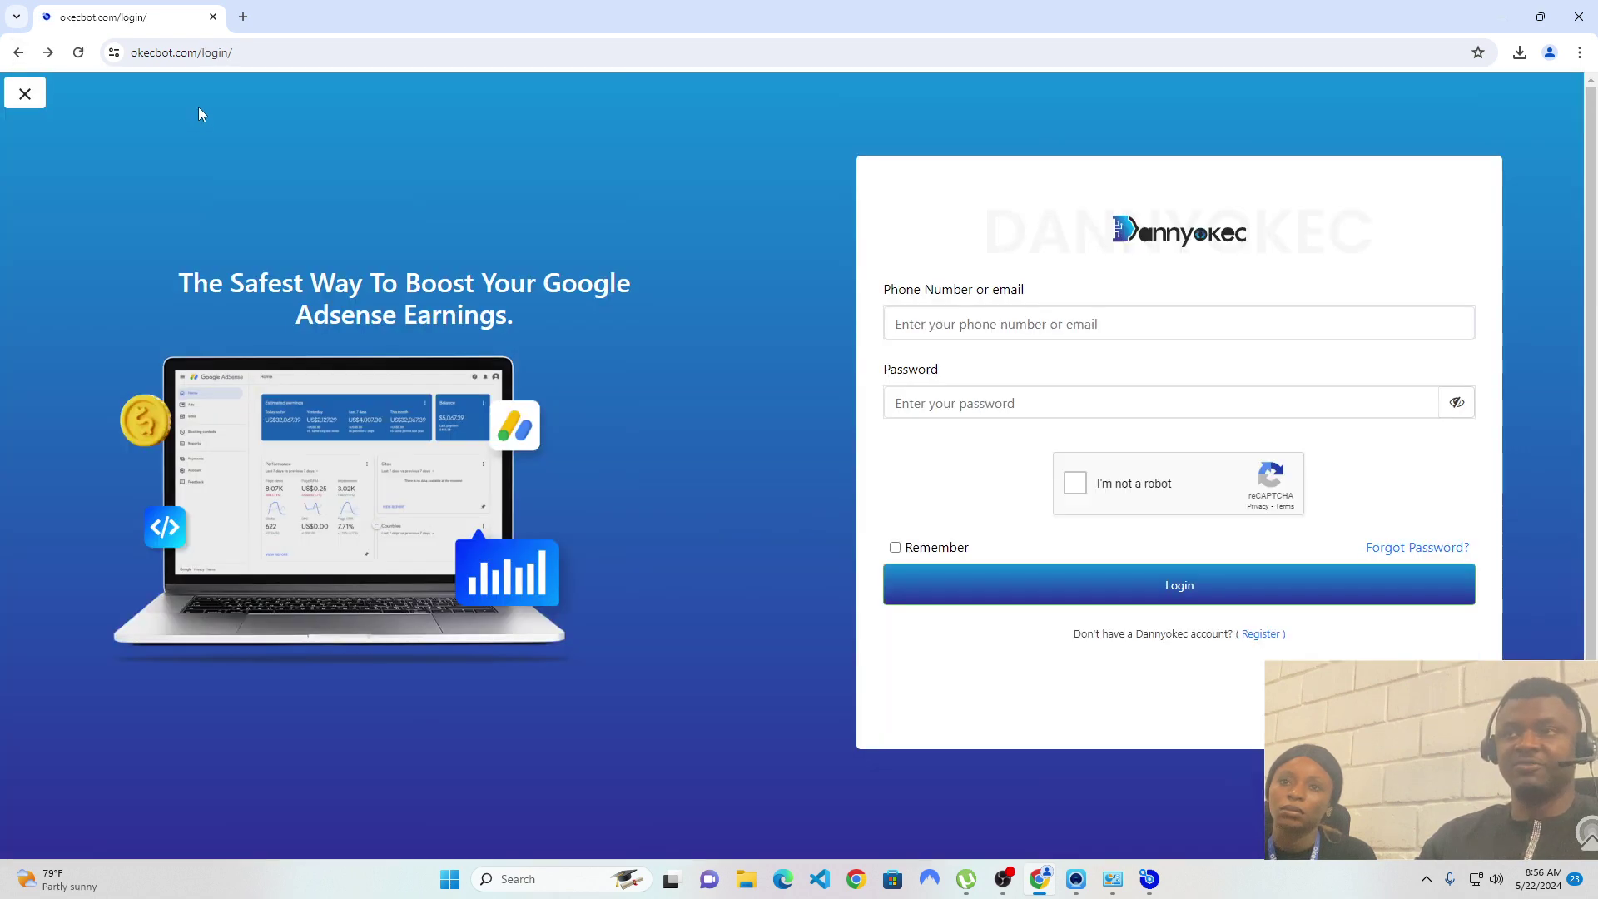
{"action": "left_click", "coordinate": [1180, 324]}
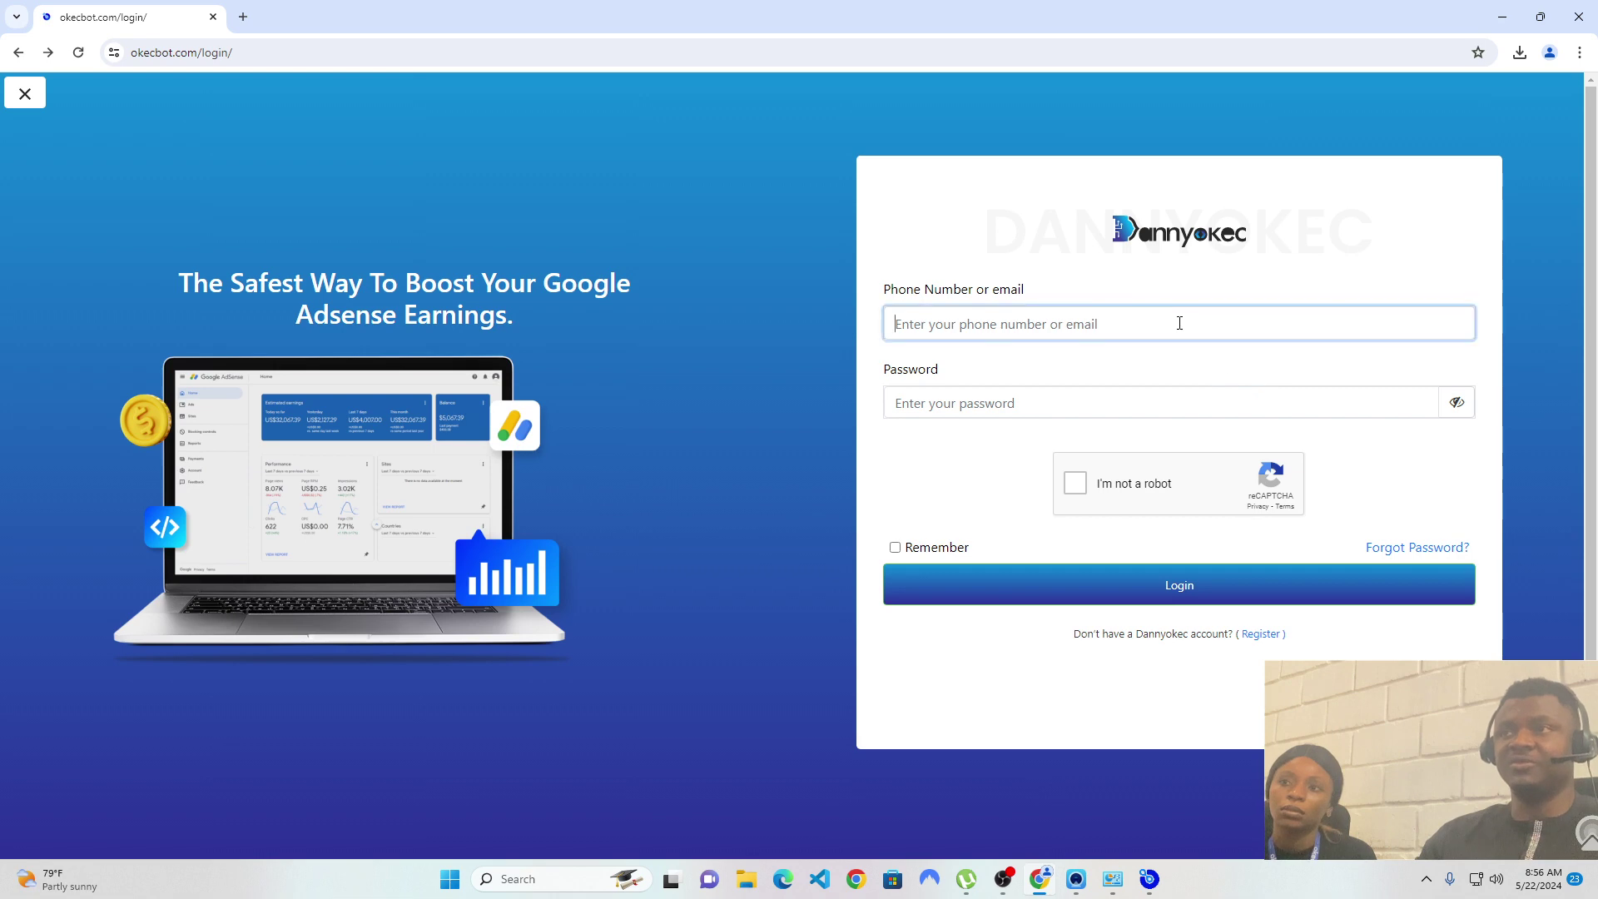
{"action": "type", "text": "dannyolk"}
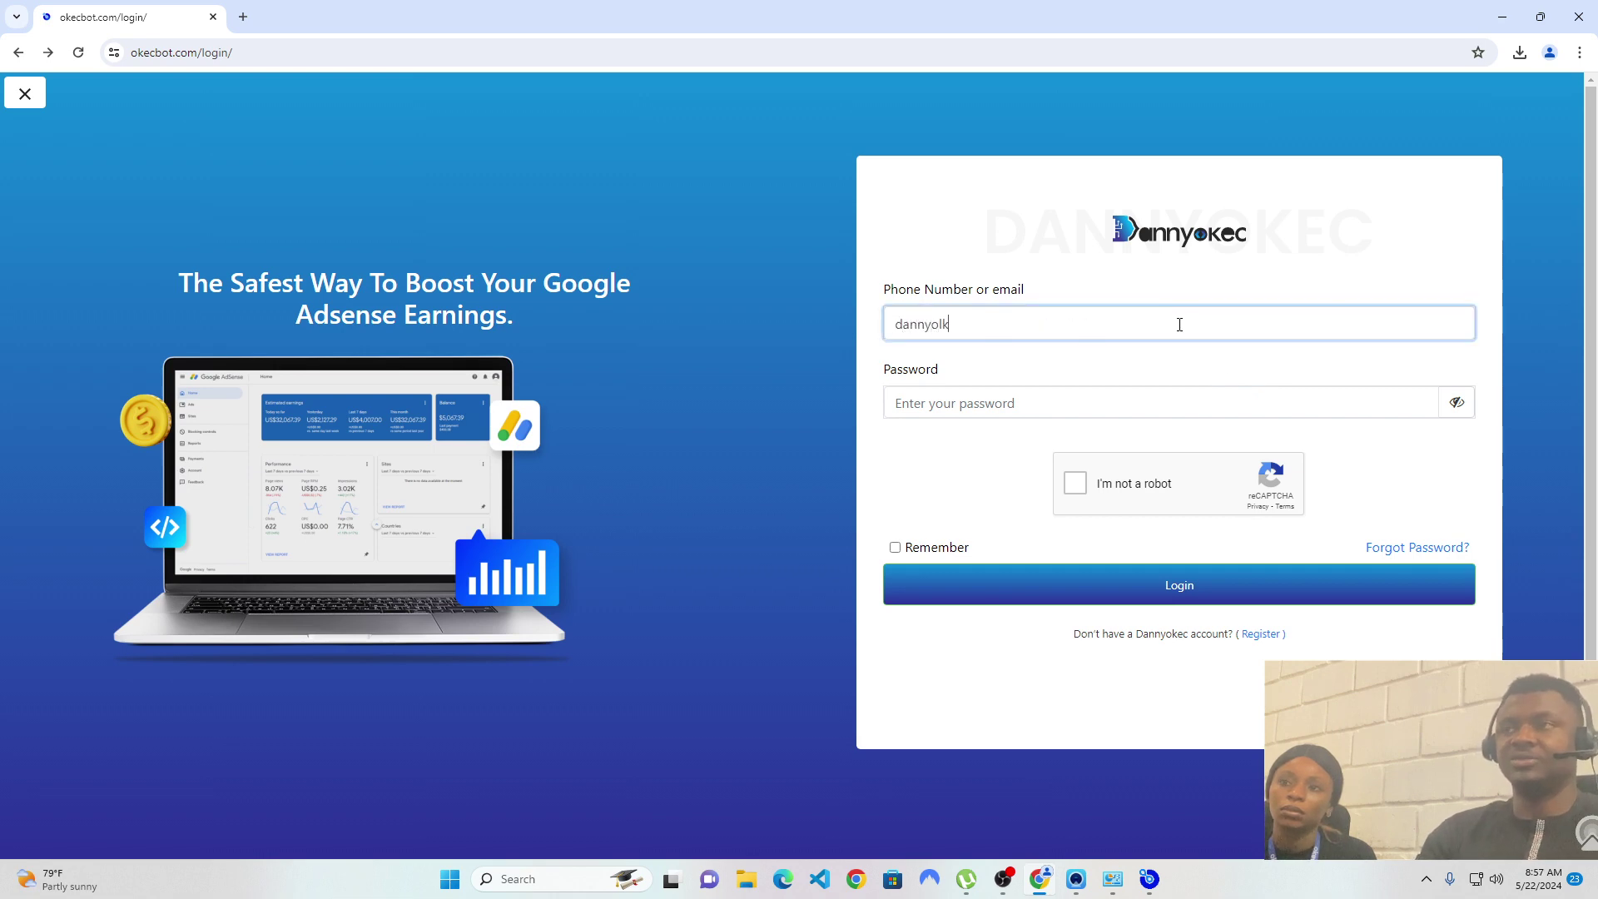
{"action": "key", "text": "BackSpace"}
{"action": "key", "text": "BackSpace"}
{"action": "type", "text": "kec"}
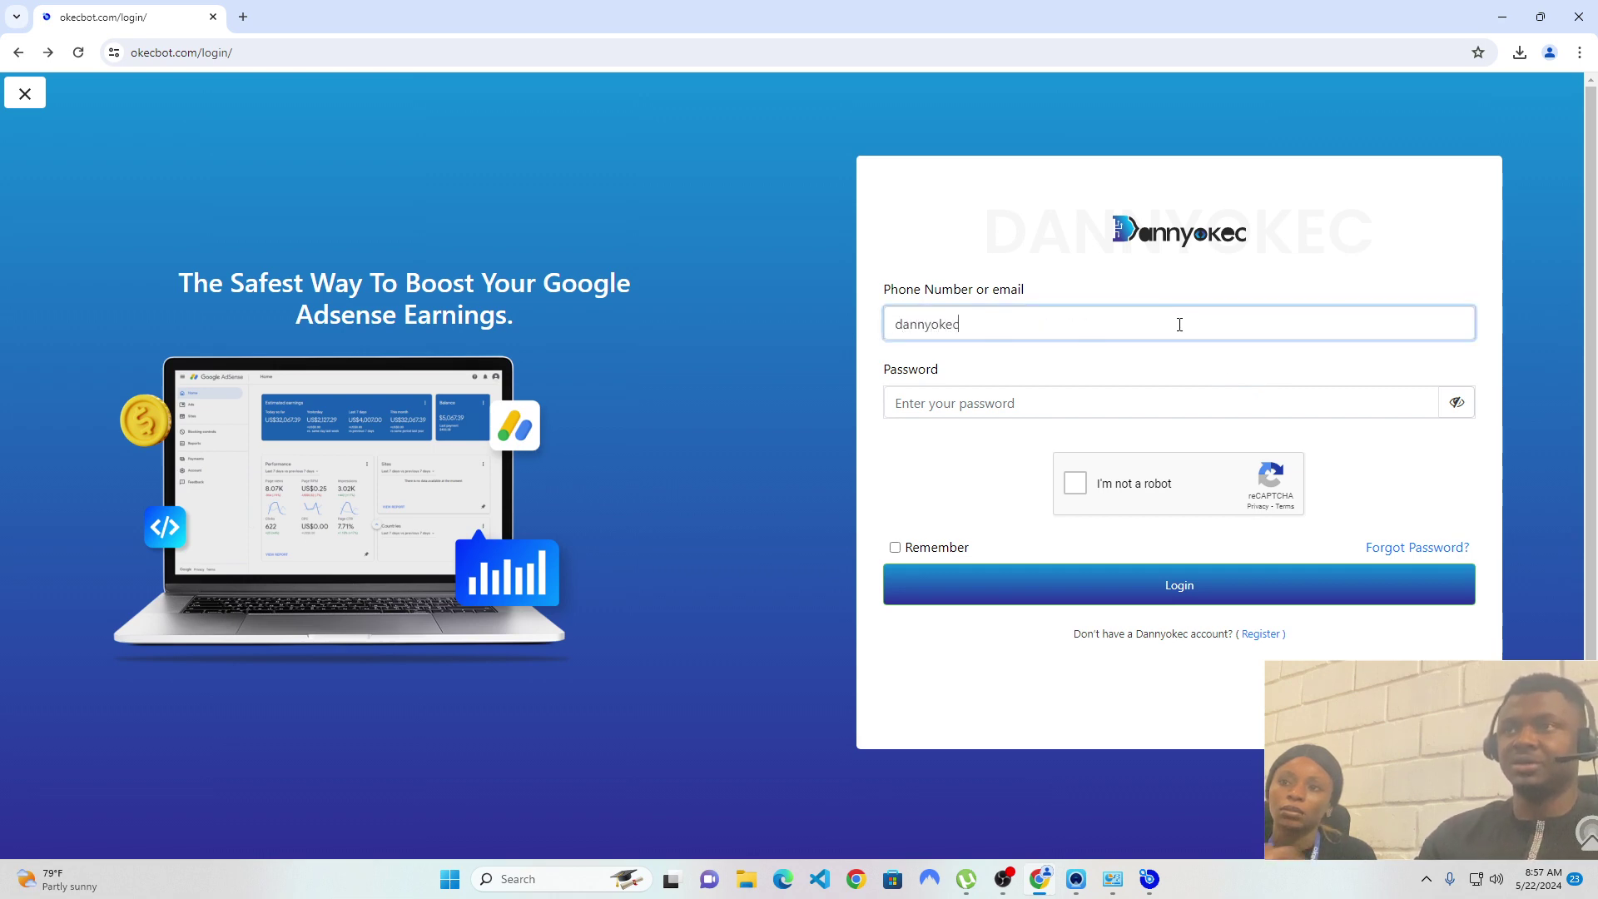
Step: Enter the account password and tick the 'I'm not a robot' reCAPTCHA box
{"action": "left_click", "coordinate": [1169, 413]}
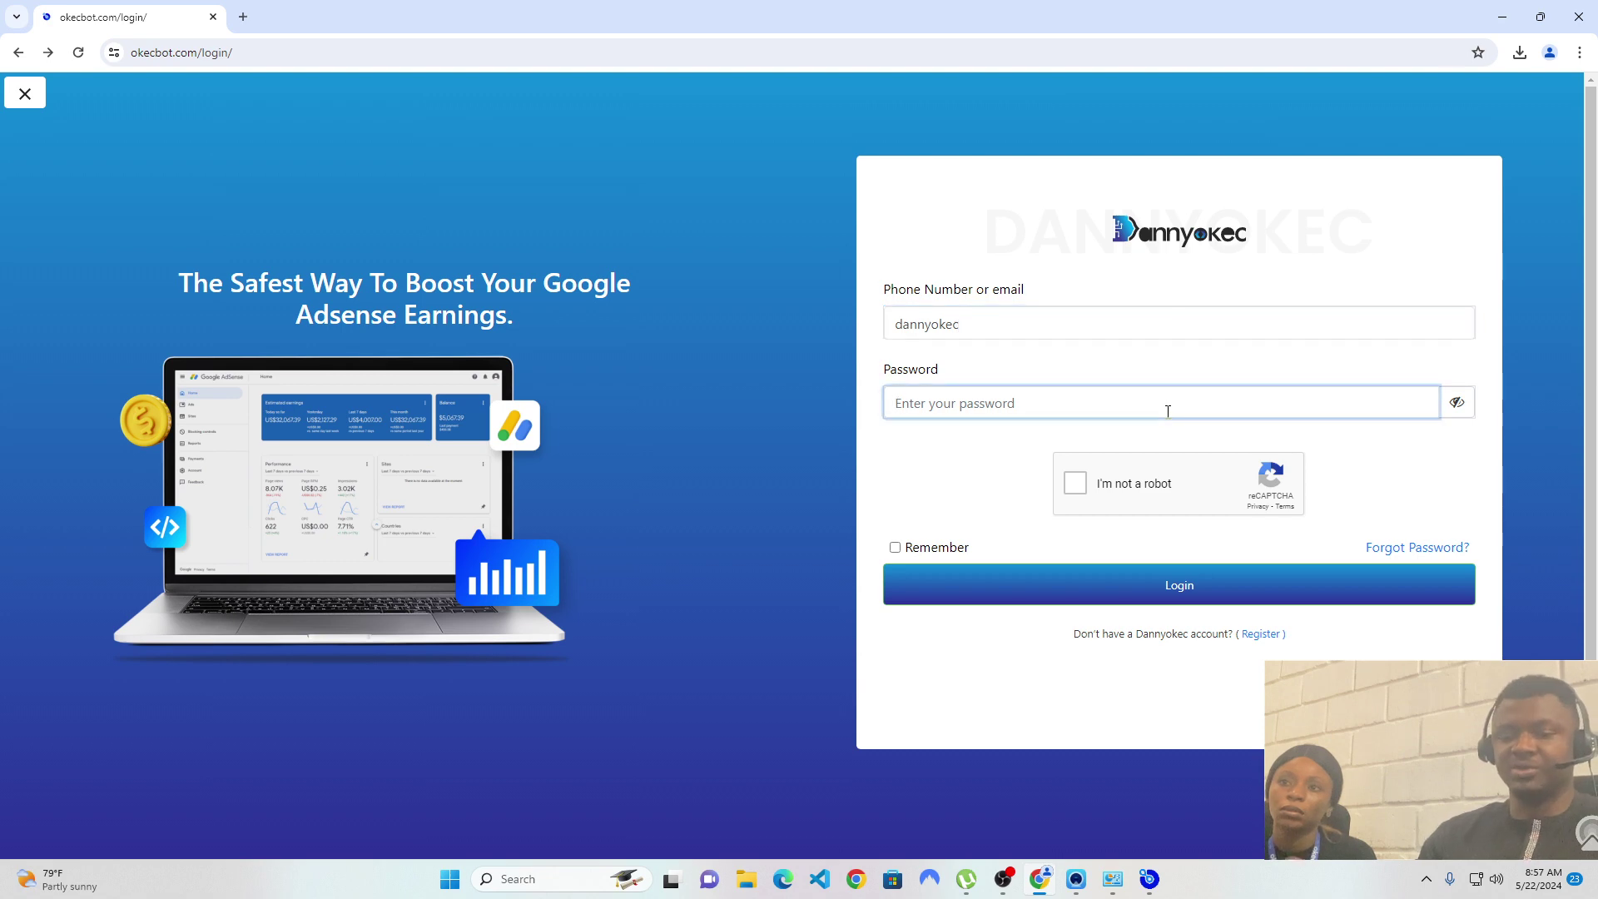
{"action": "type", "text": "***"}
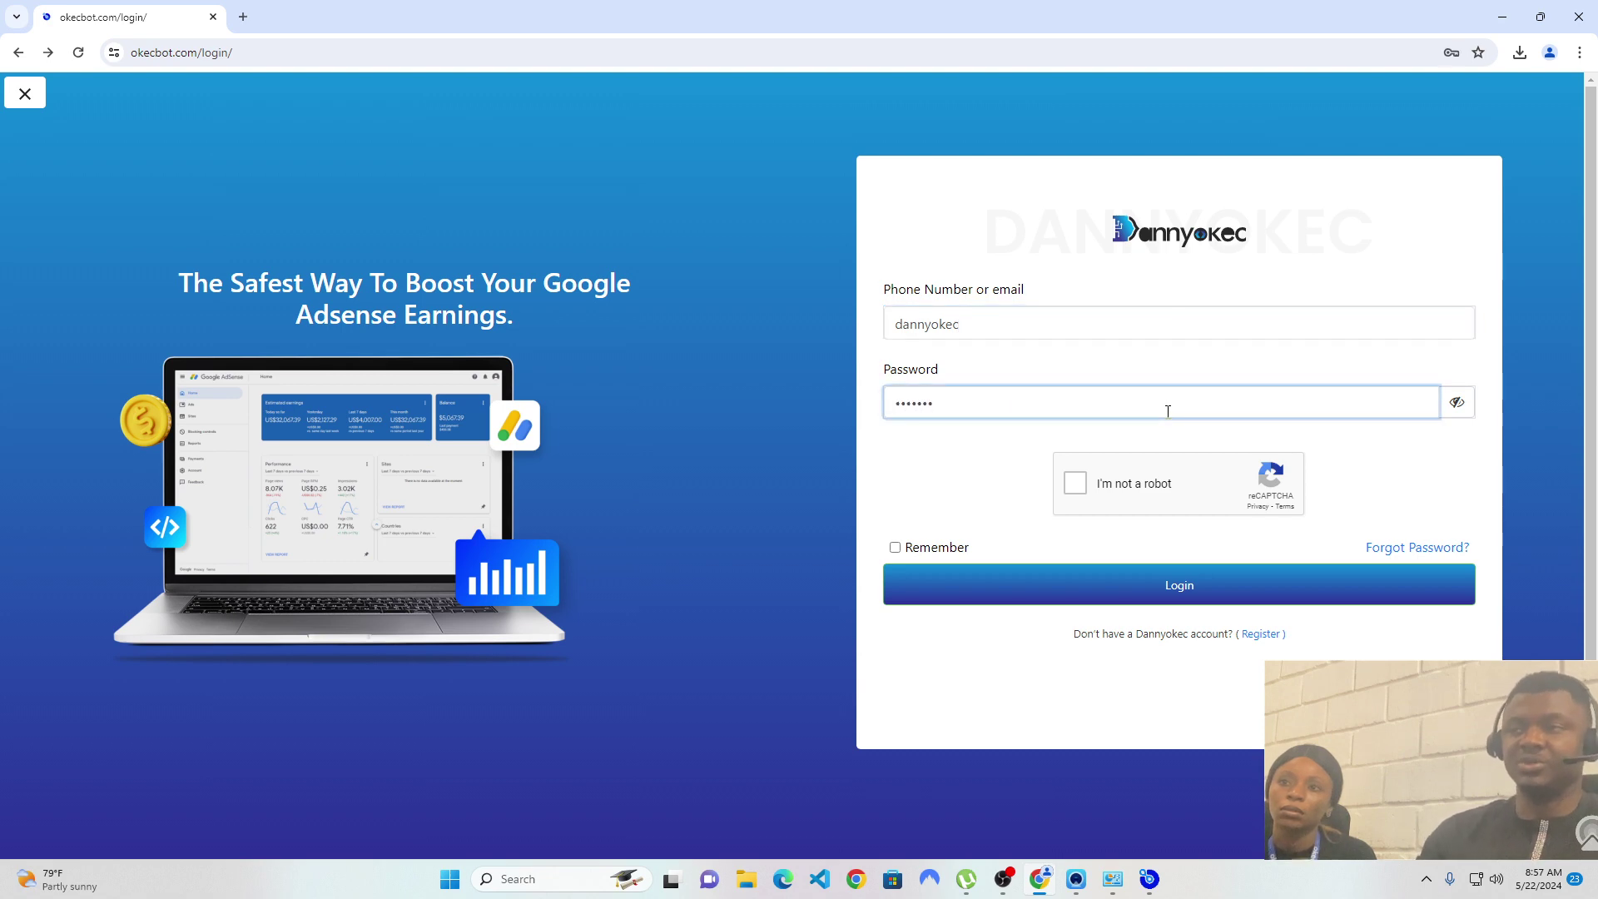
{"action": "type", "text": "****"}
{"action": "left_click", "coordinate": [1073, 489]}
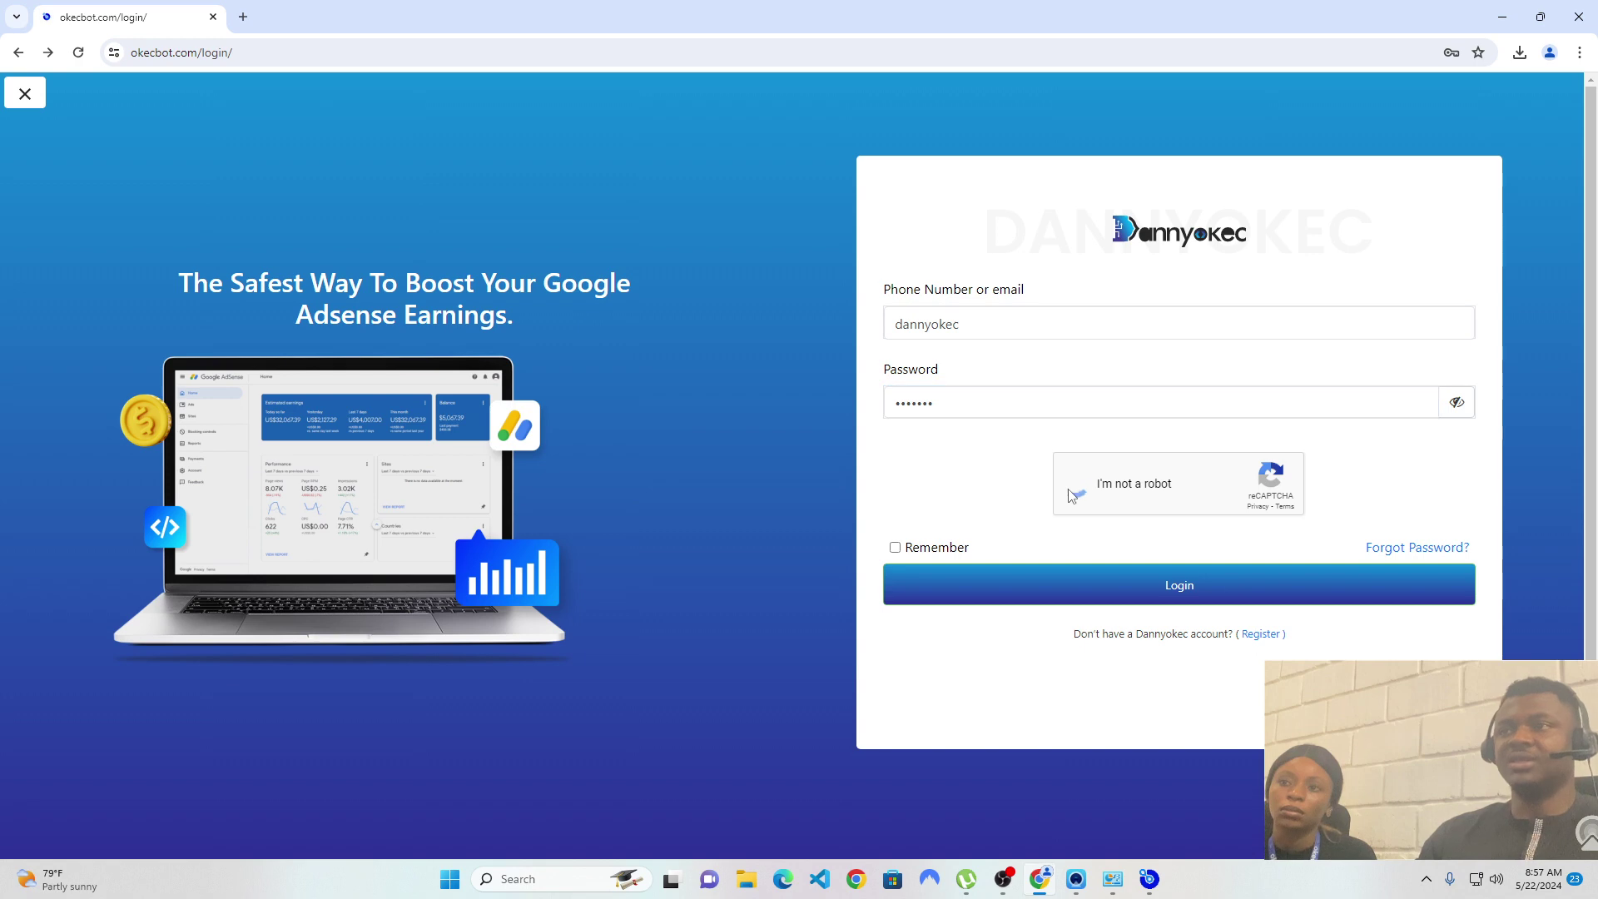
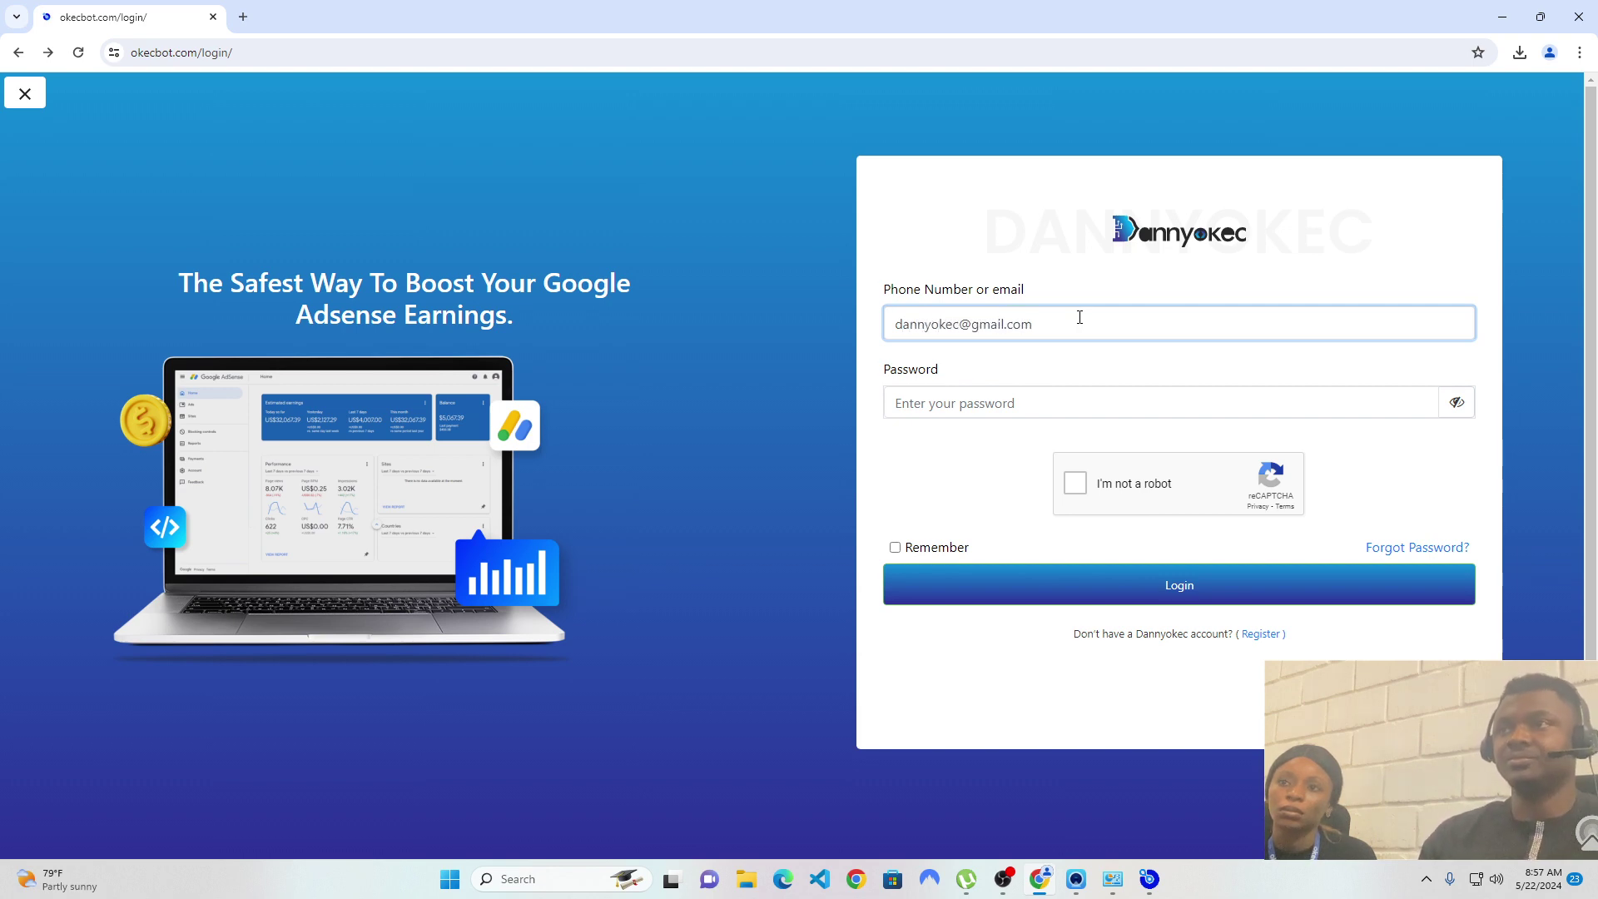
Step: Log in to the Okecbot dashboard with the account password and the I'm-not-a-robot captcha
{"action": "left_click", "coordinate": [1007, 403]}
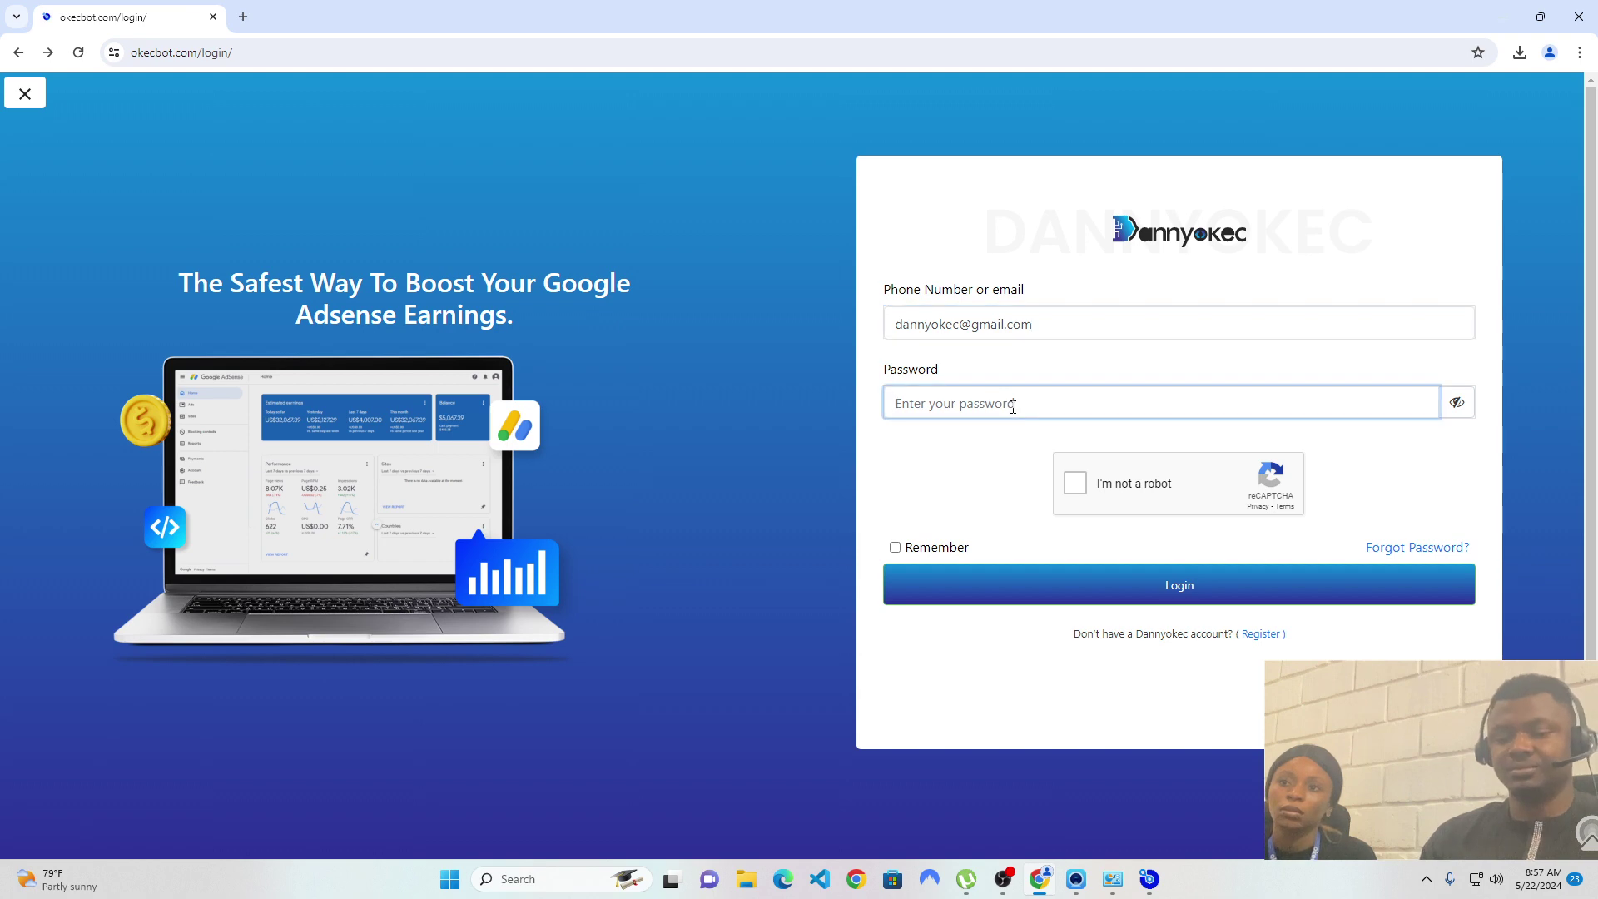
{"action": "type", "text": "••"}
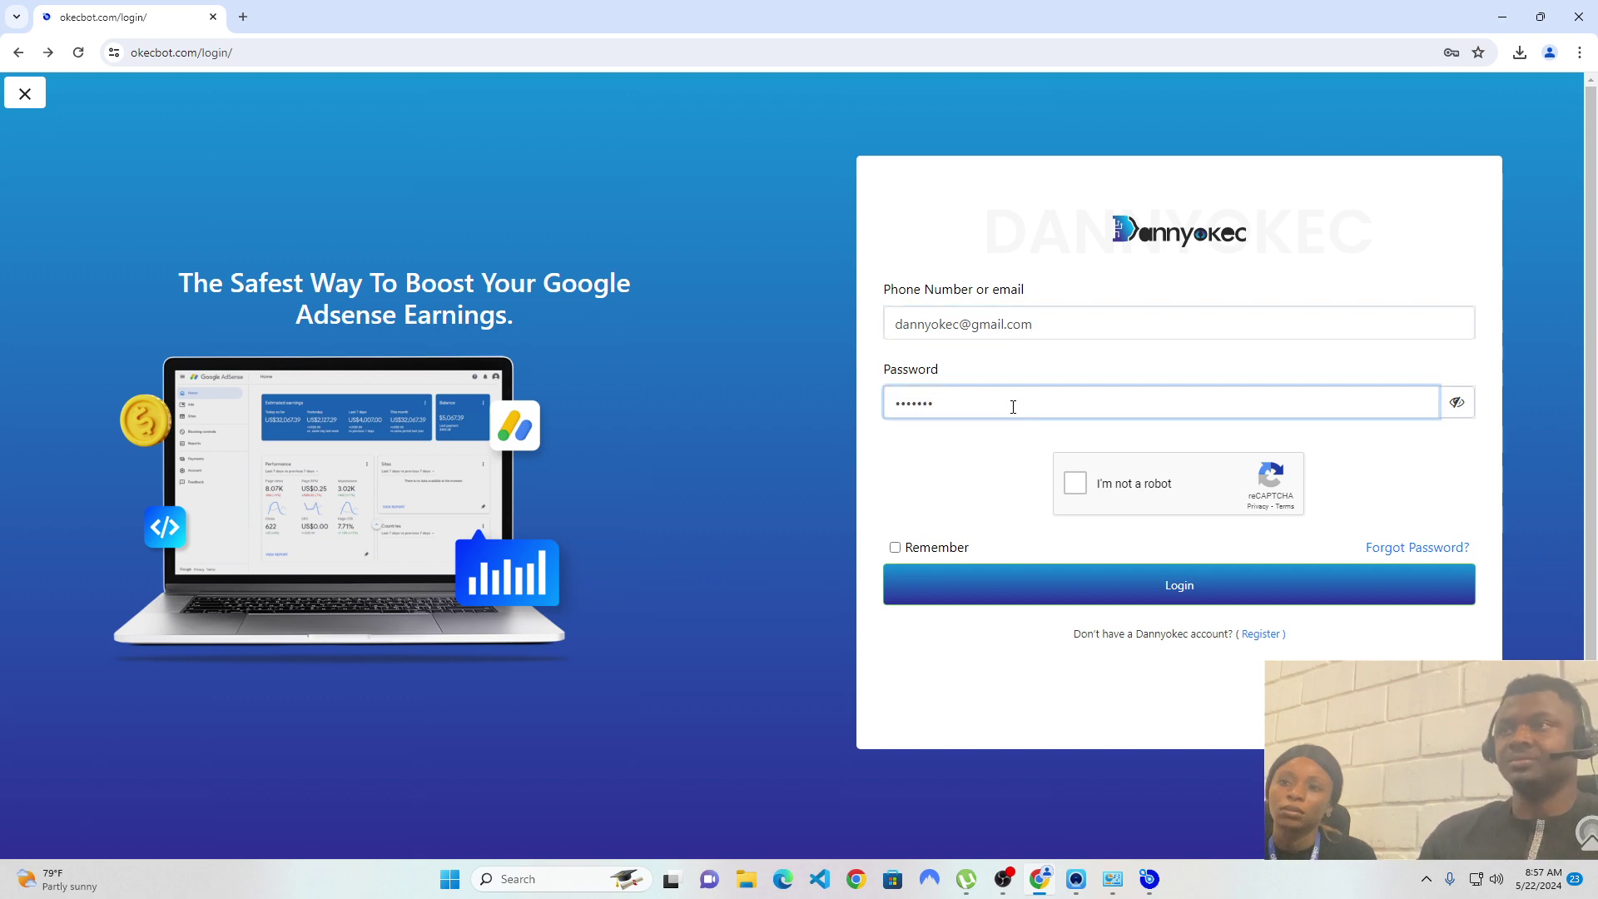
{"action": "left_click", "coordinate": [1073, 484]}
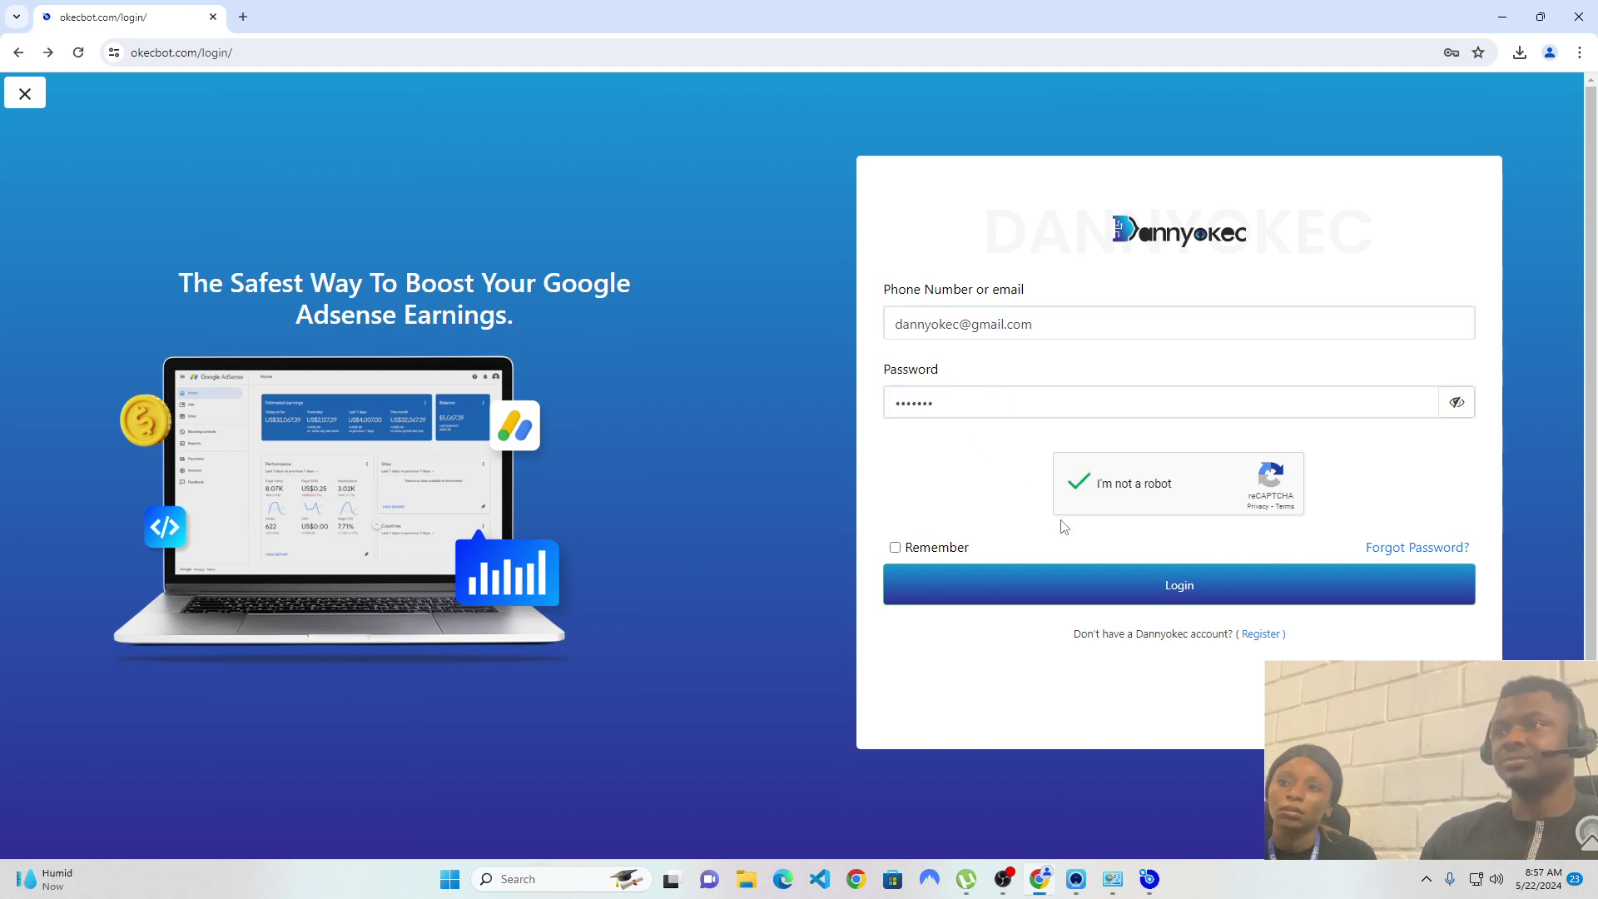
{"action": "left_click", "coordinate": [1060, 592]}
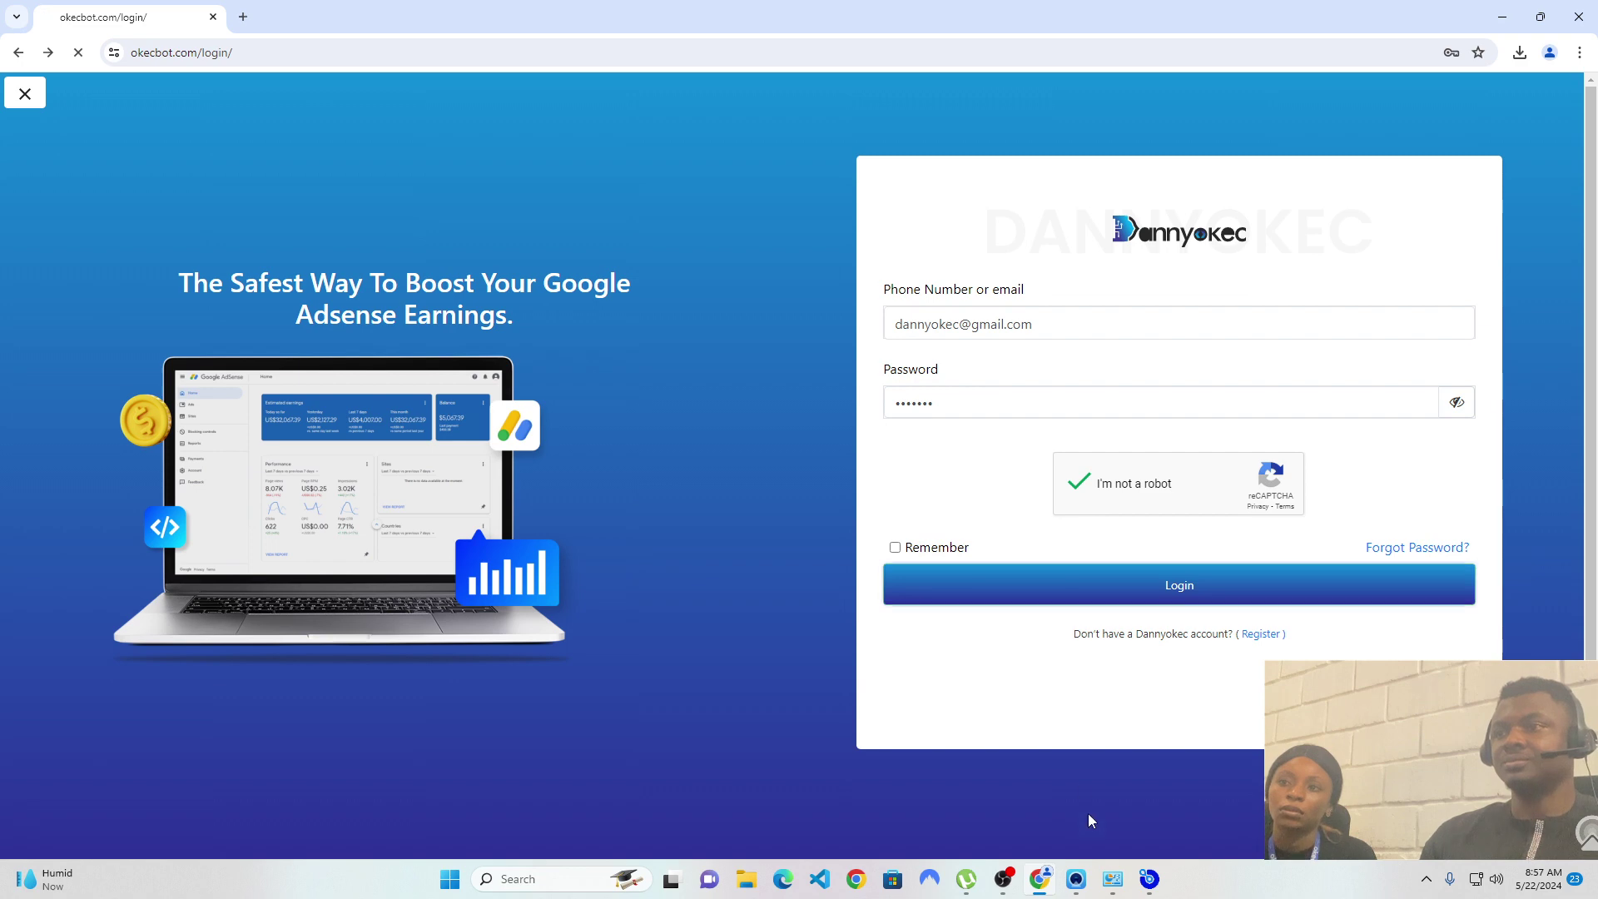
Step: Decline Chrome's offer to save the password, leaving the account info page showing
{"action": "left_click", "coordinate": [1013, 887]}
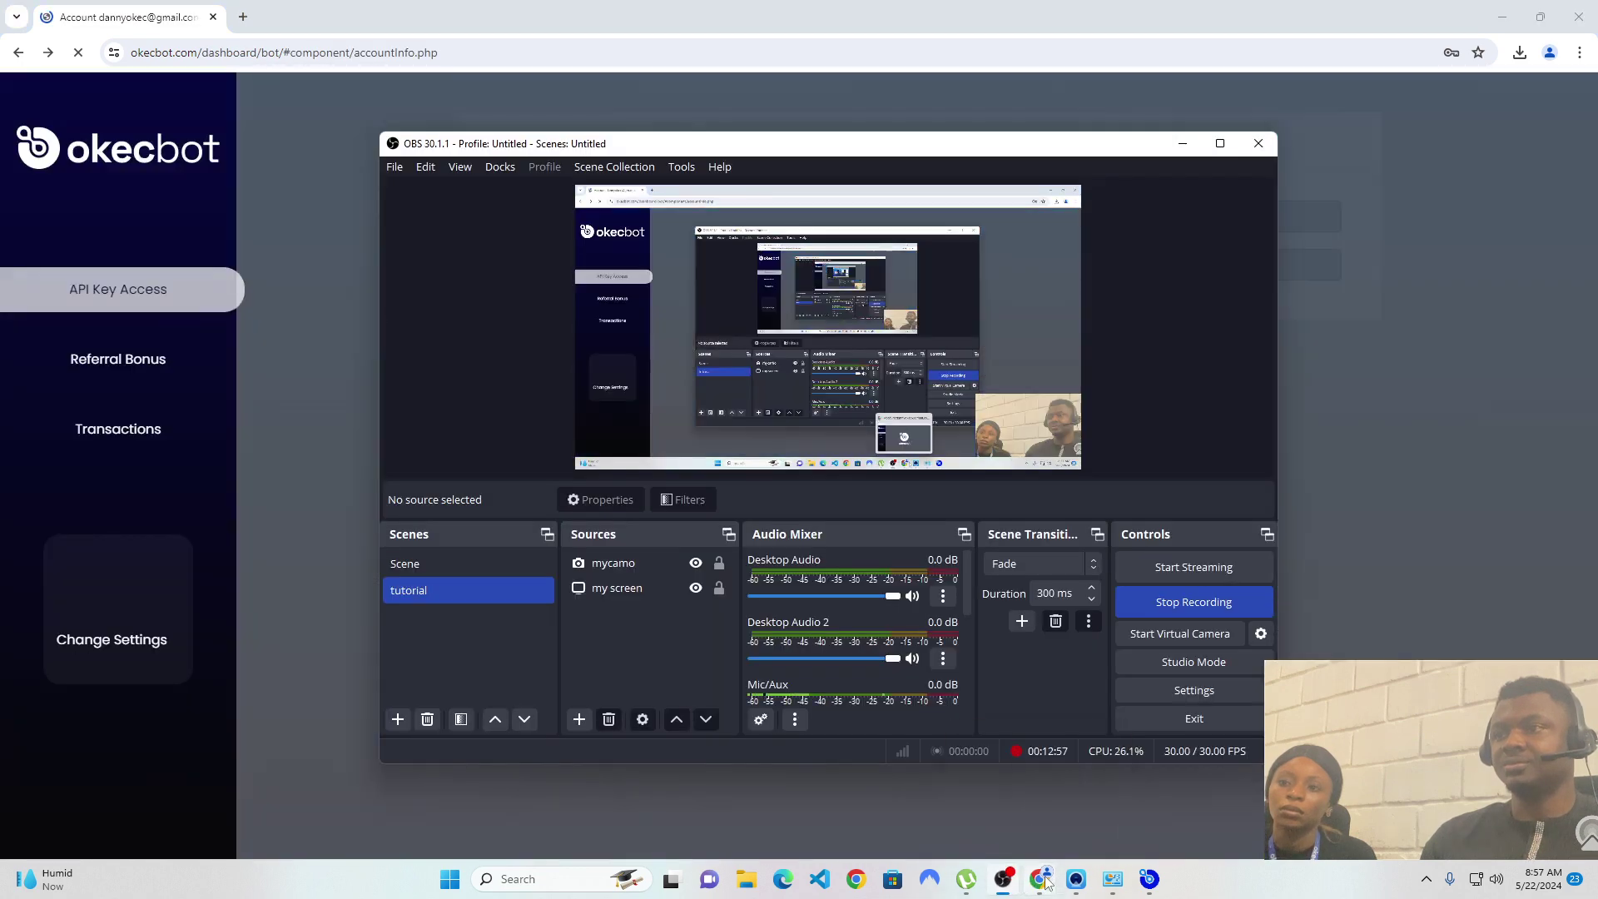
{"action": "left_click", "coordinate": [1040, 879]}
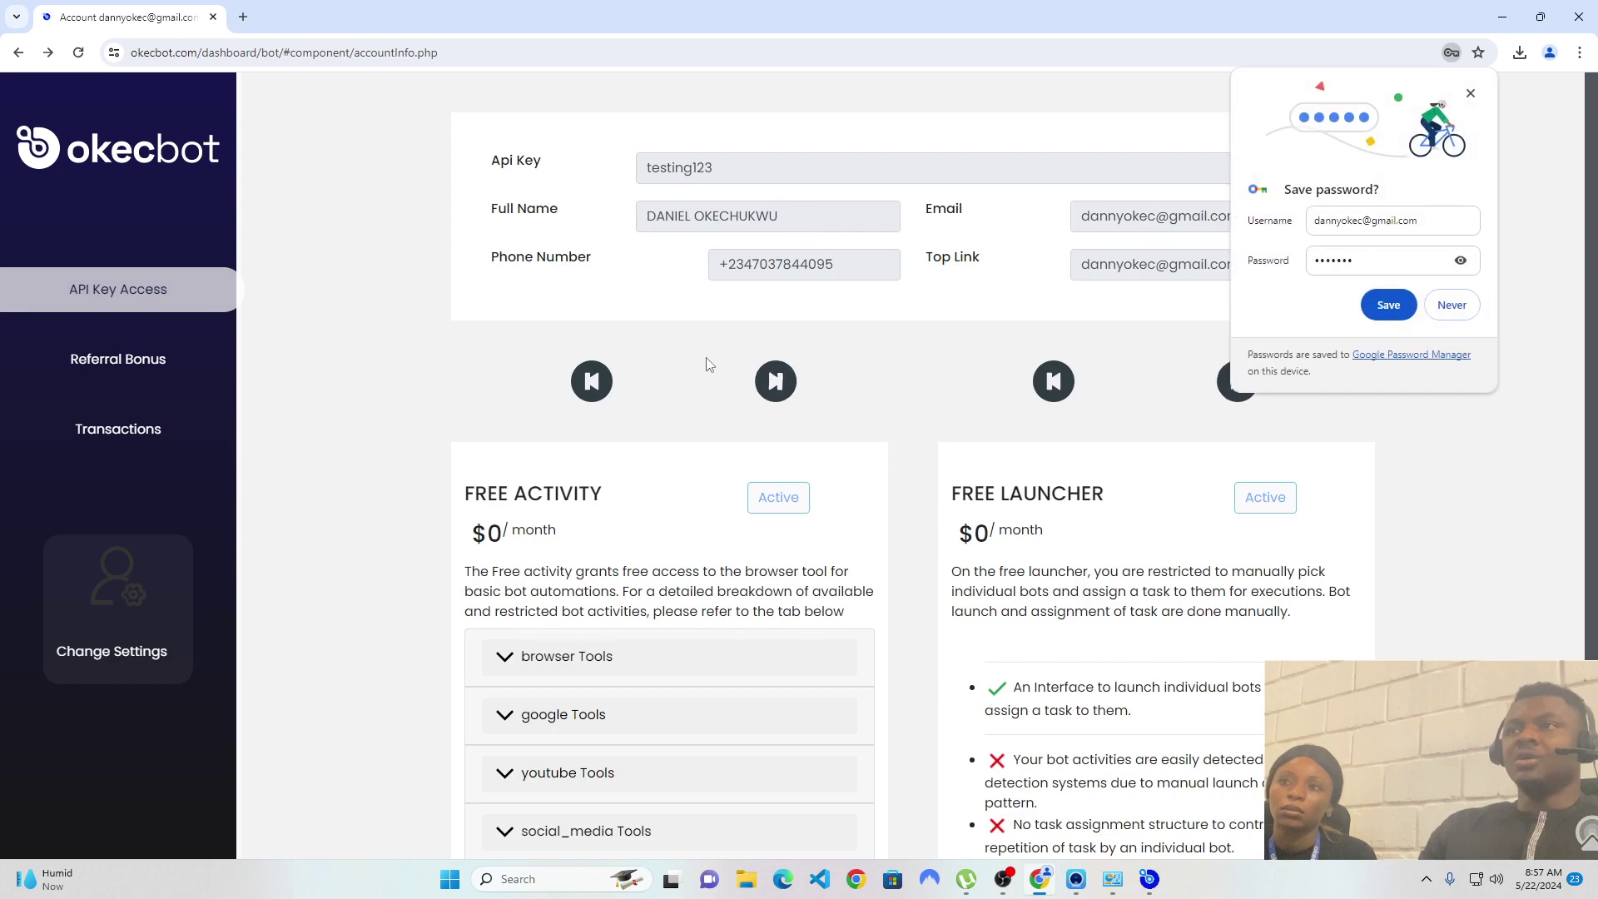
{"action": "left_click", "coordinate": [1458, 309]}
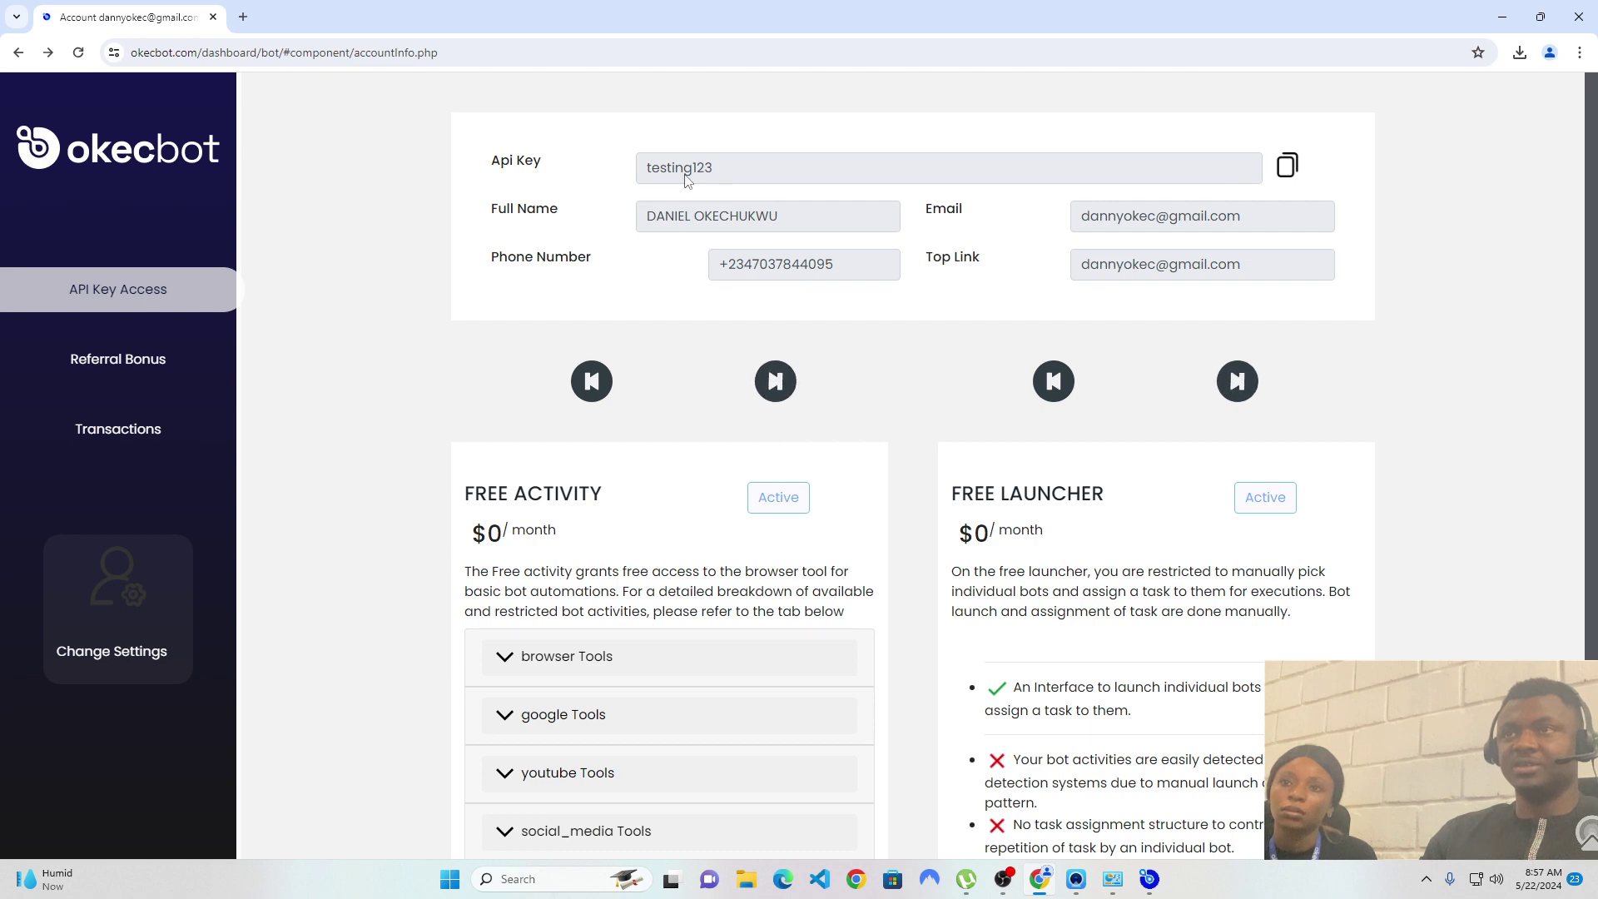
{"action": "left_click", "coordinate": [179, 635]}
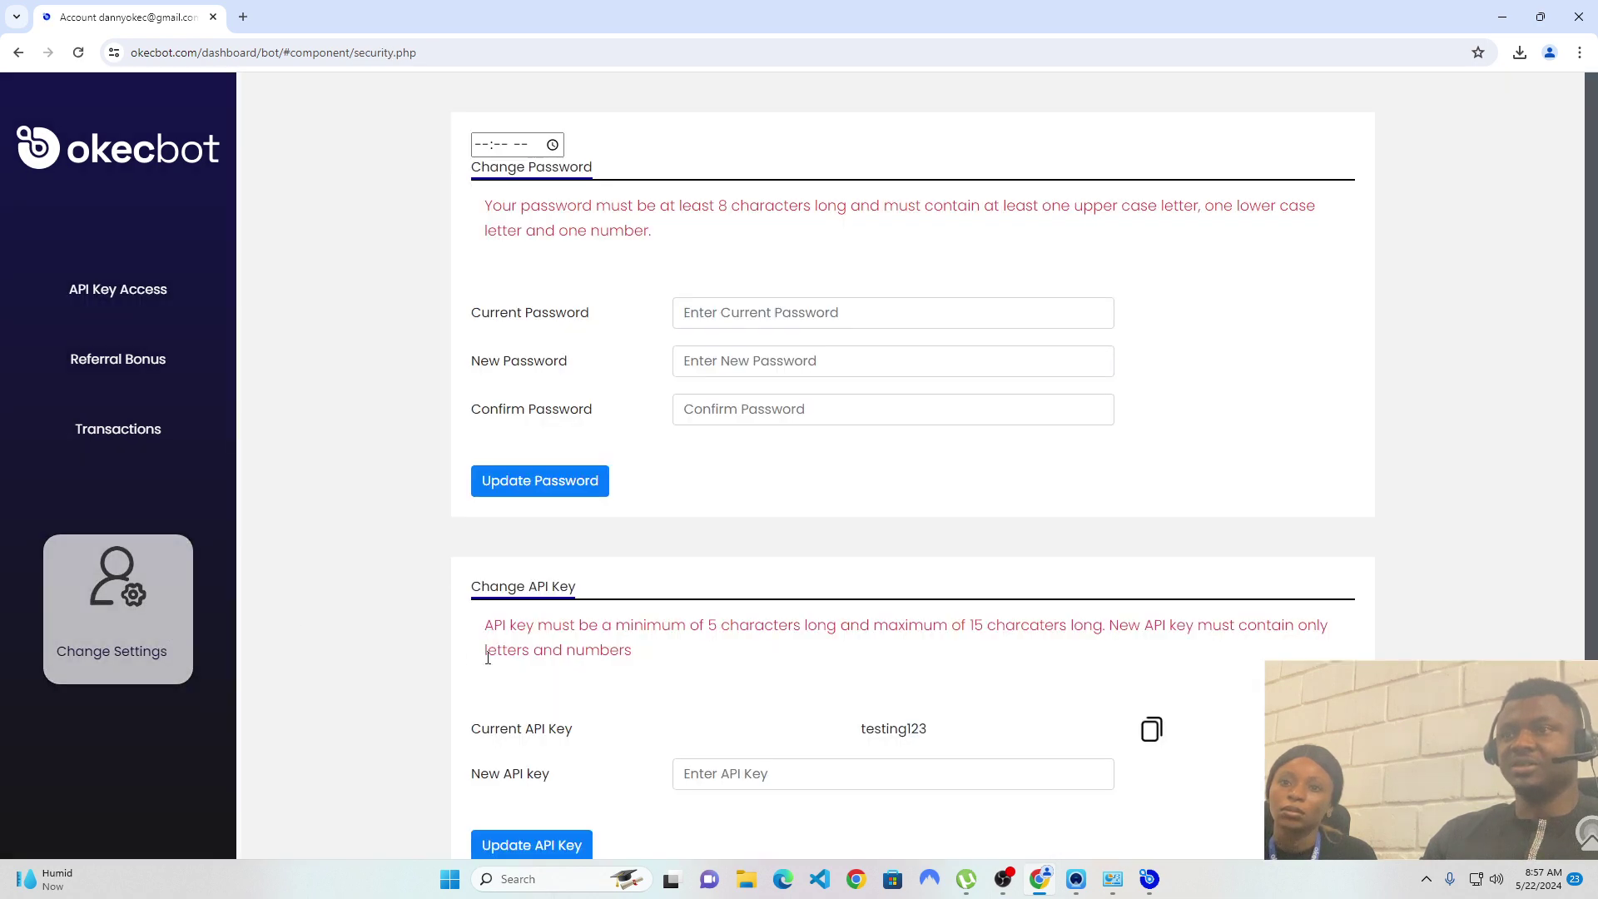
{"action": "scroll", "coordinate": [709, 707], "scroll_direction": "down", "scroll_amount": 1}
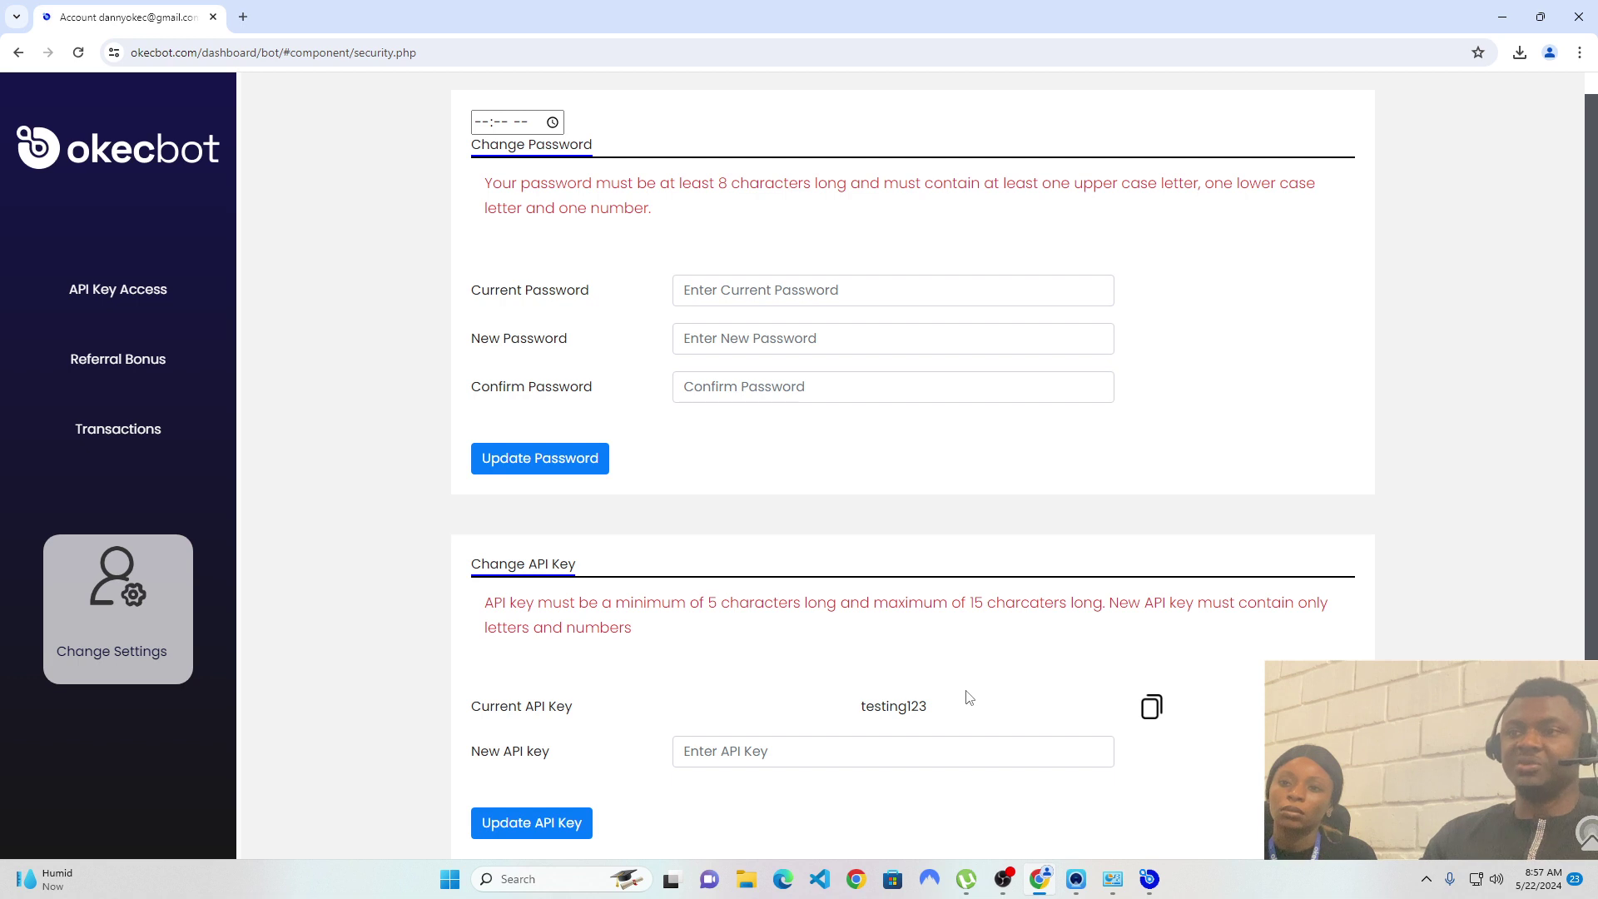
{"action": "scroll", "coordinate": [966, 695], "scroll_direction": "up", "scroll_amount": 1}
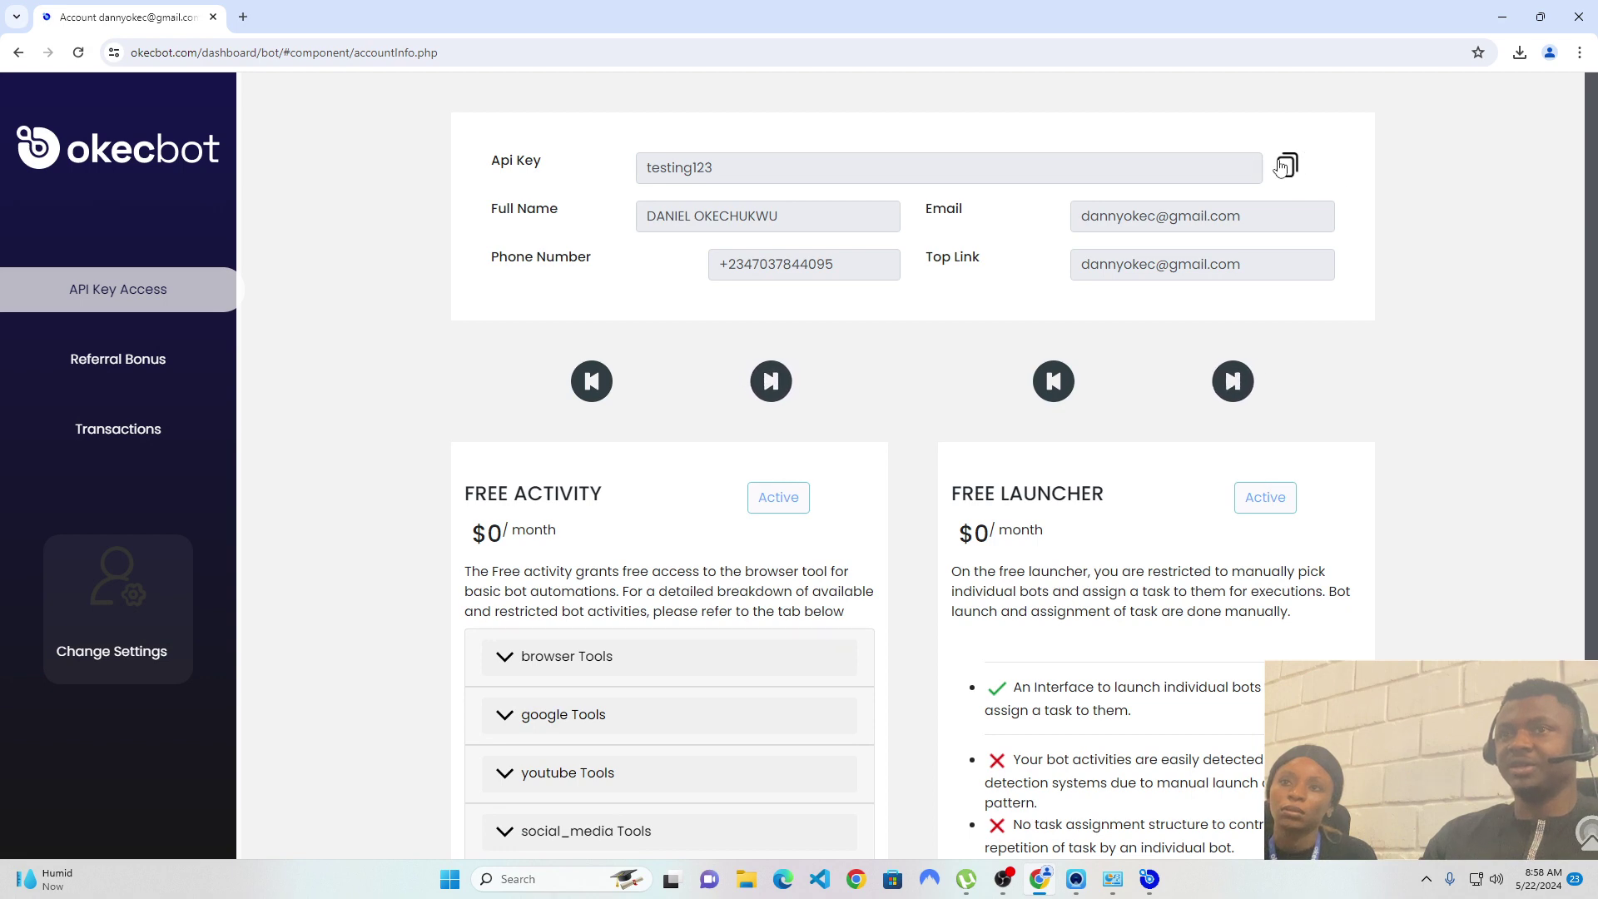
Step: Enter and submit a new API key in the account settings page
{"action": "left_click", "coordinate": [133, 569]}
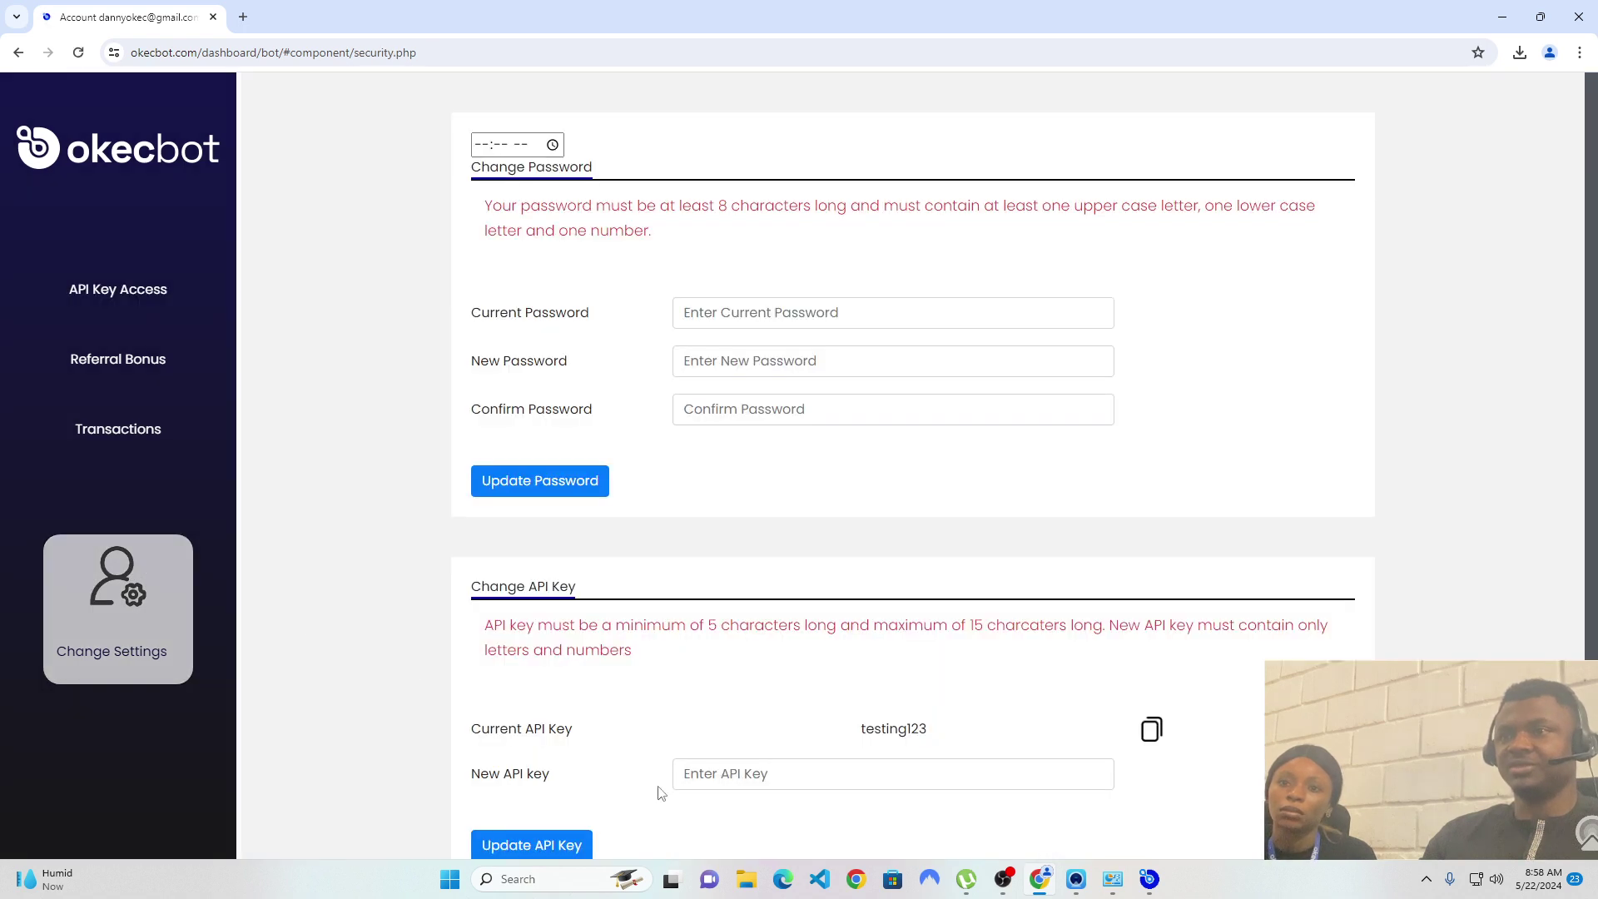
{"action": "left_click", "coordinate": [715, 777]}
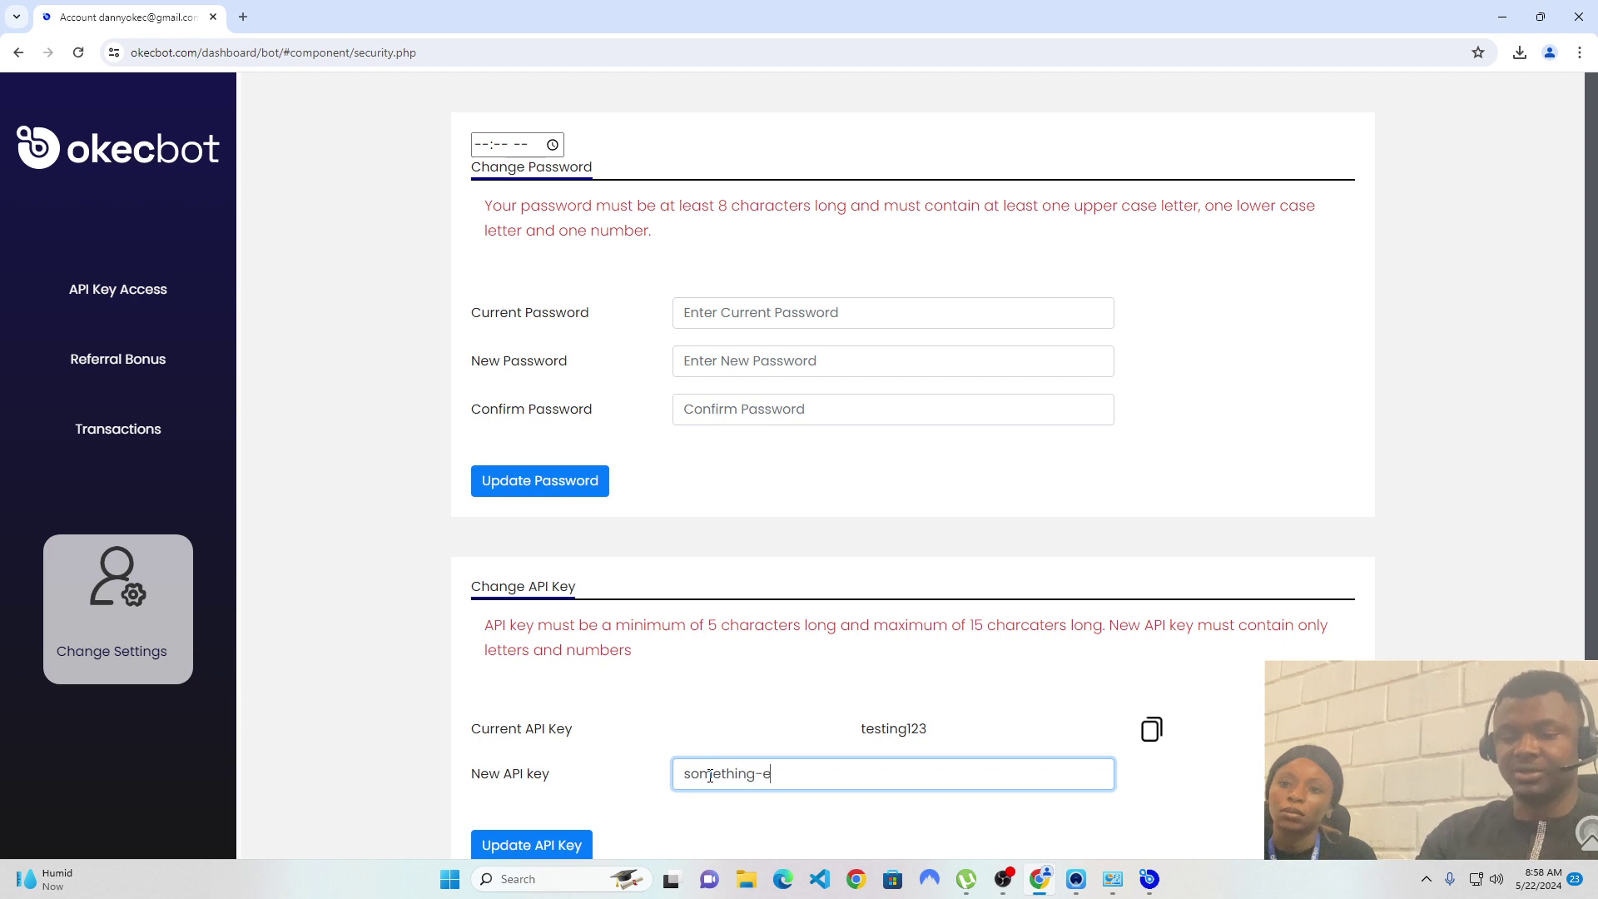
{"action": "scroll", "coordinate": [791, 724], "scroll_direction": "down", "scroll_amount": 1}
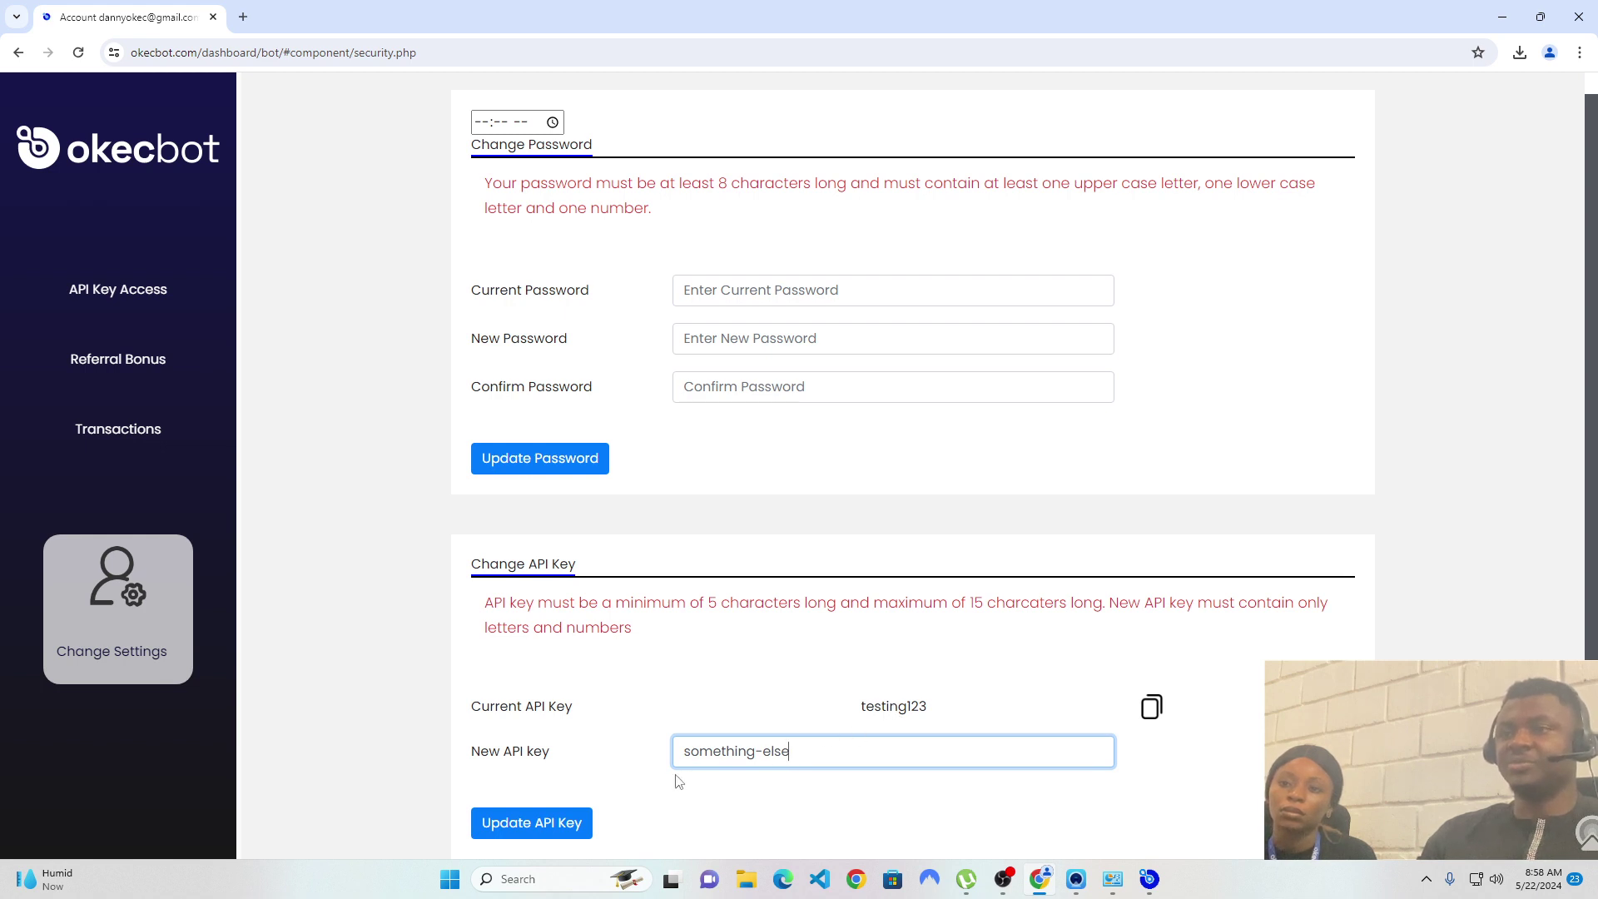
{"action": "left_click", "coordinate": [588, 825]}
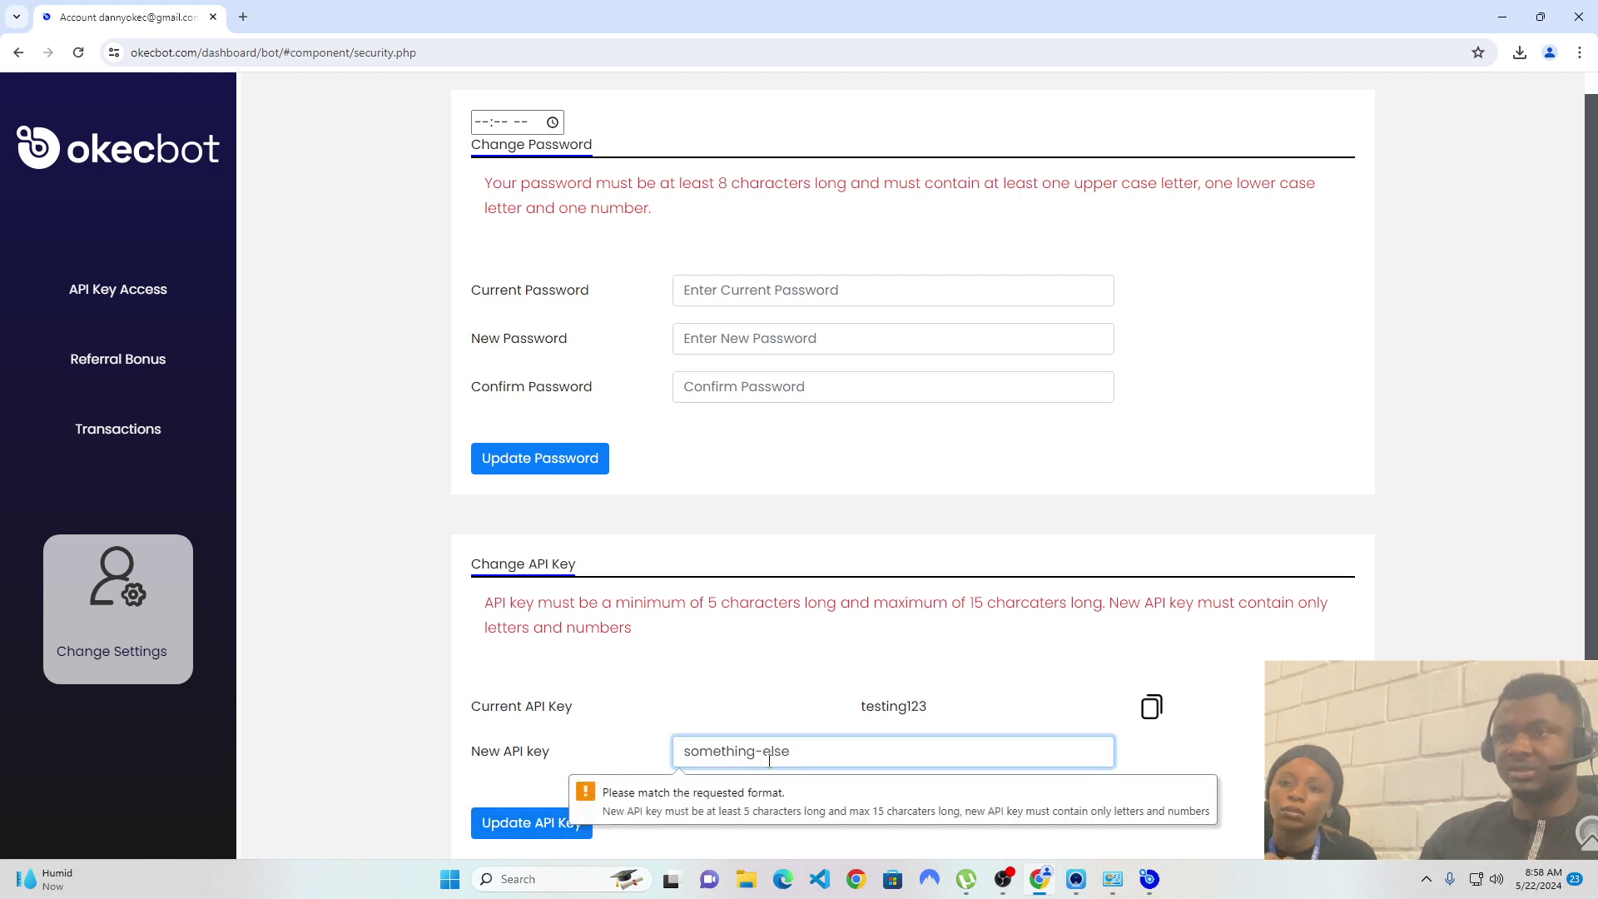
Step: Remove the hyphen, resubmit the letters-only key, and return to the account info page
{"action": "left_click", "coordinate": [770, 761]}
{"action": "key", "text": "BackSpace"}
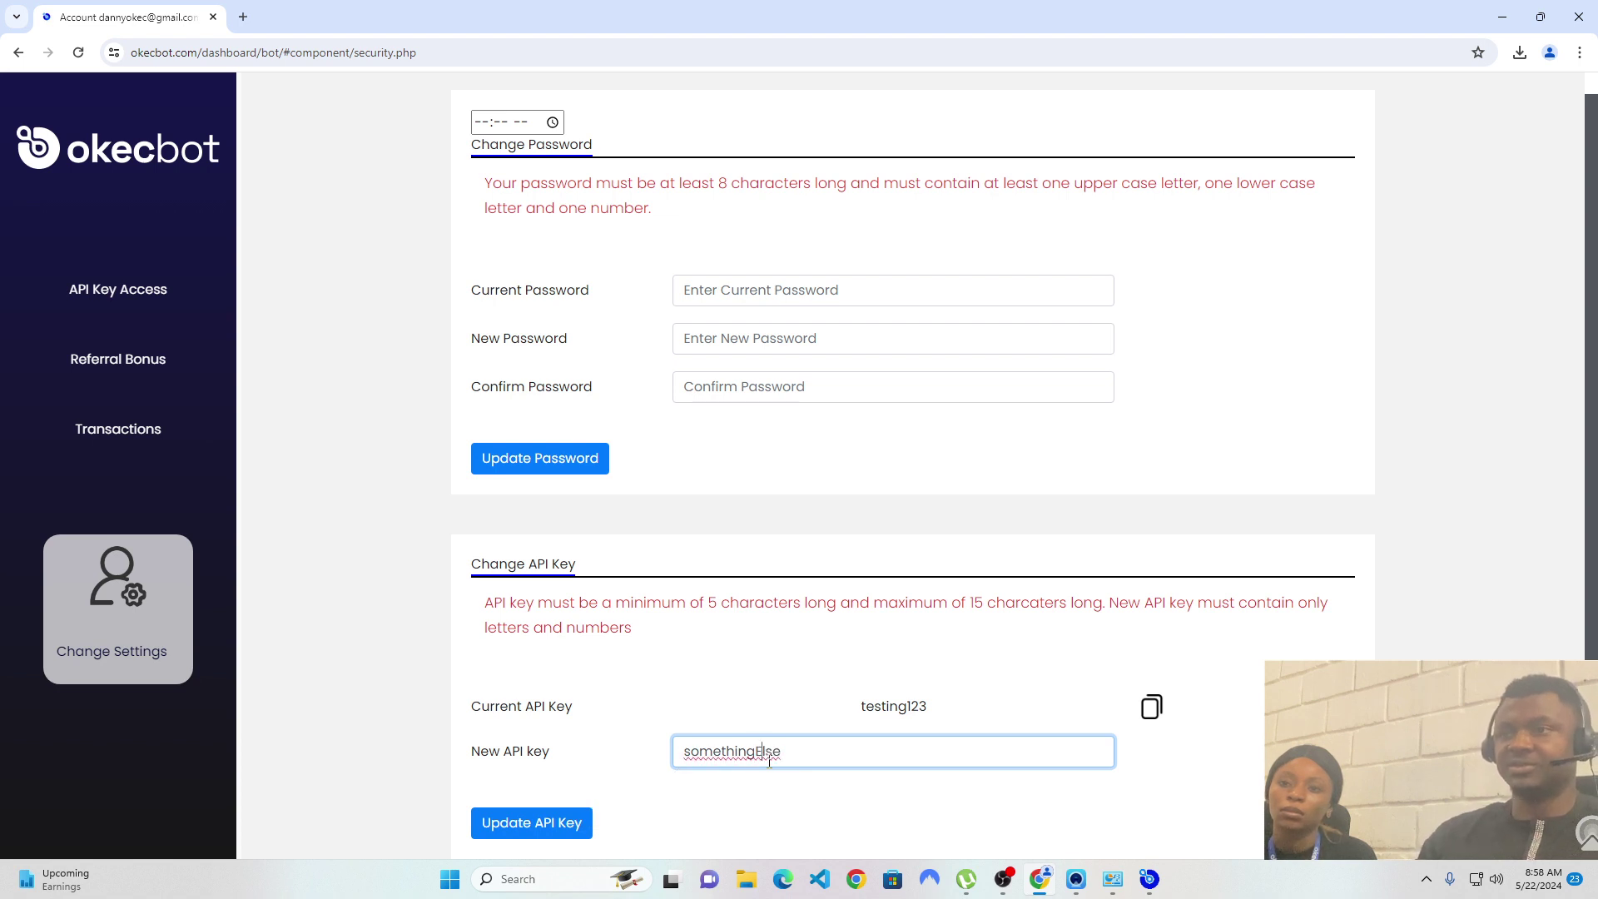
{"action": "left_click", "coordinate": [511, 829]}
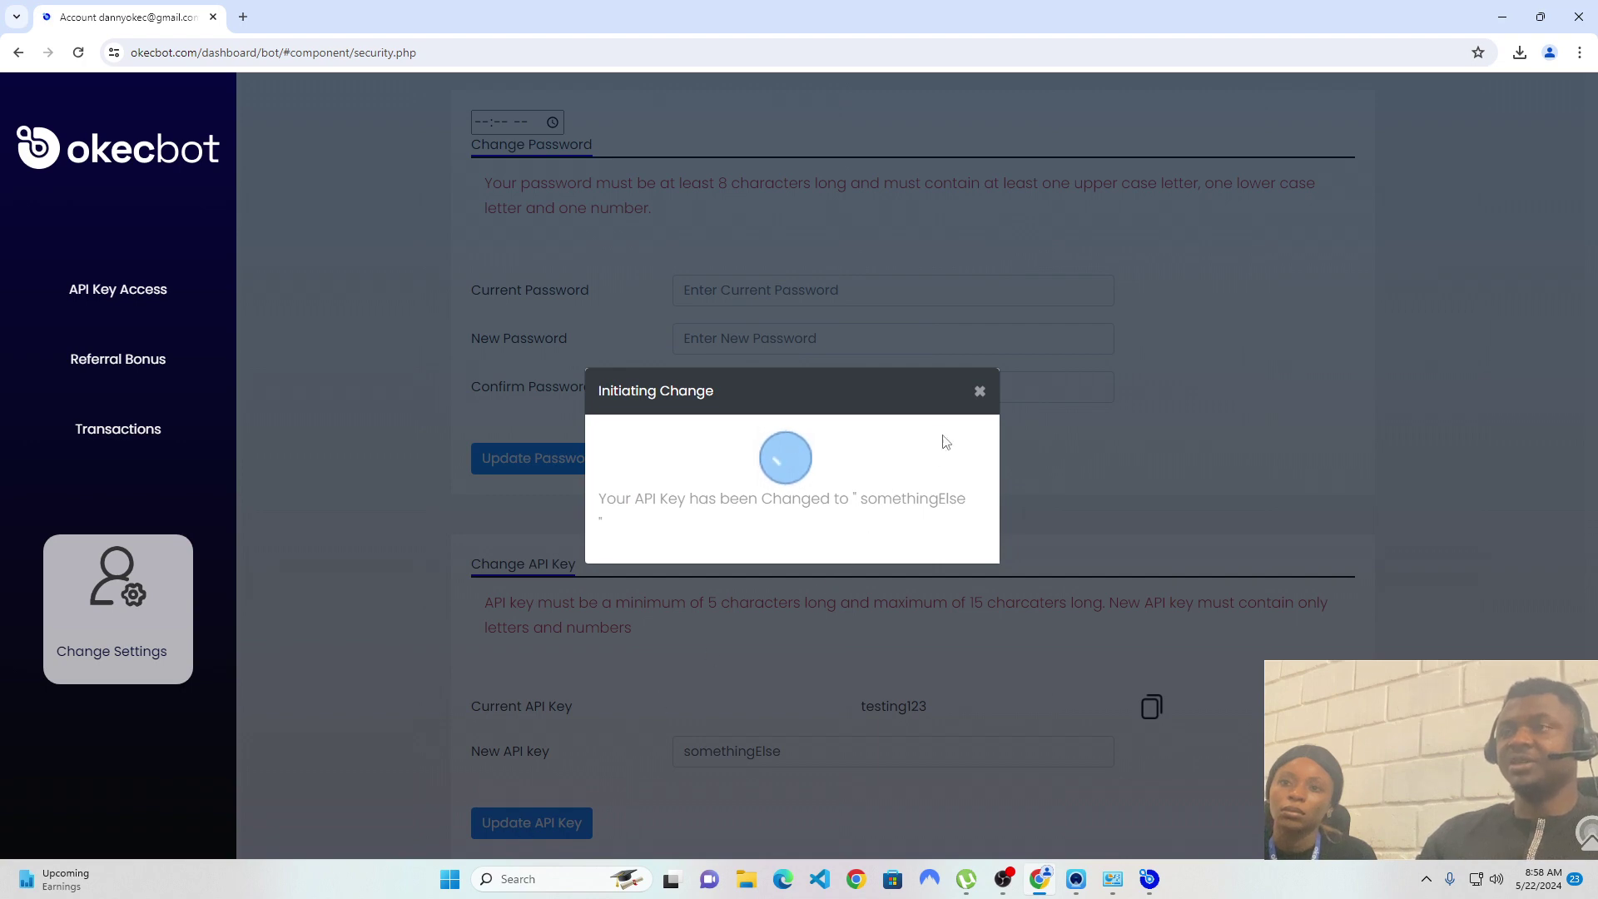
{"action": "left_click", "coordinate": [979, 391]}
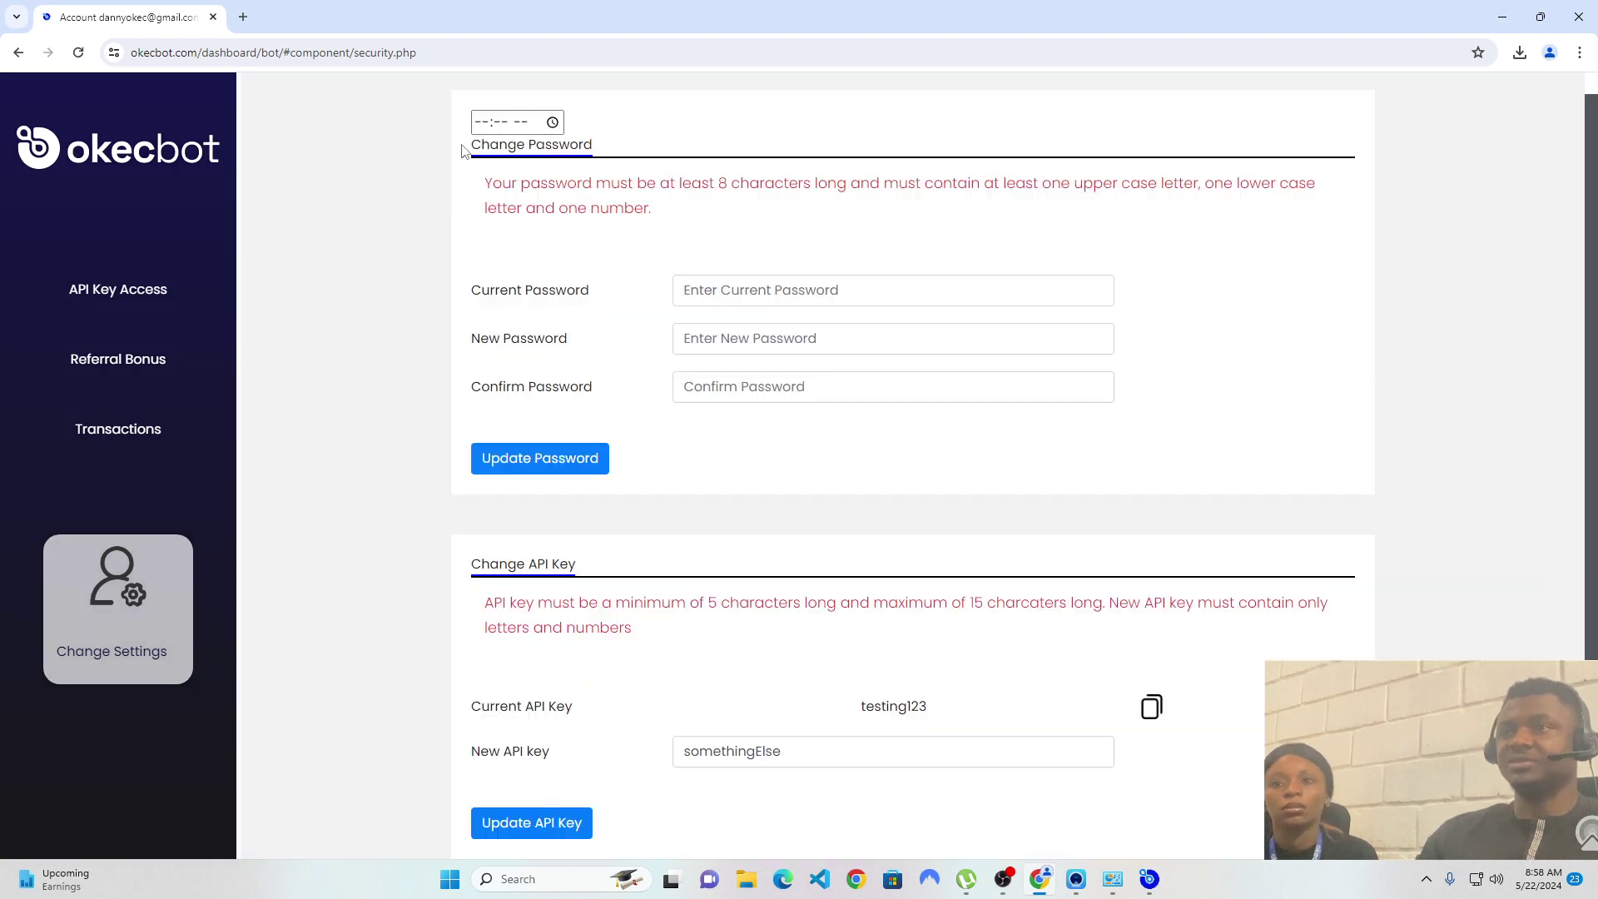
{"action": "left_click", "coordinate": [66, 293]}
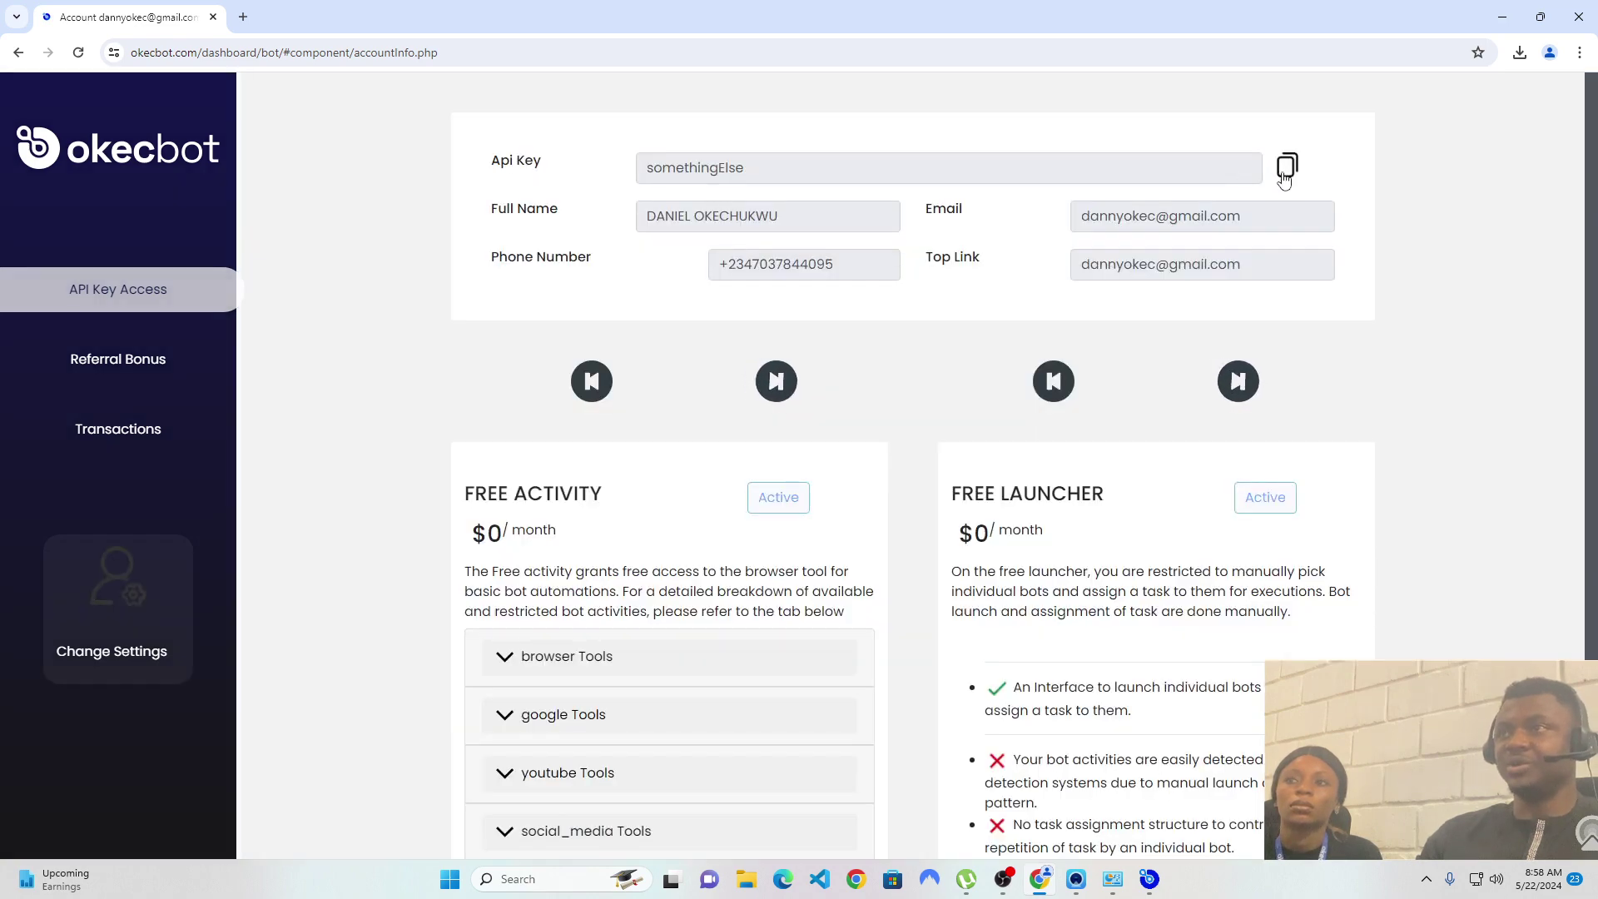
Step: Paste the new API key into OkecBot Deployment and authenticate it
{"action": "left_click", "coordinate": [1149, 879]}
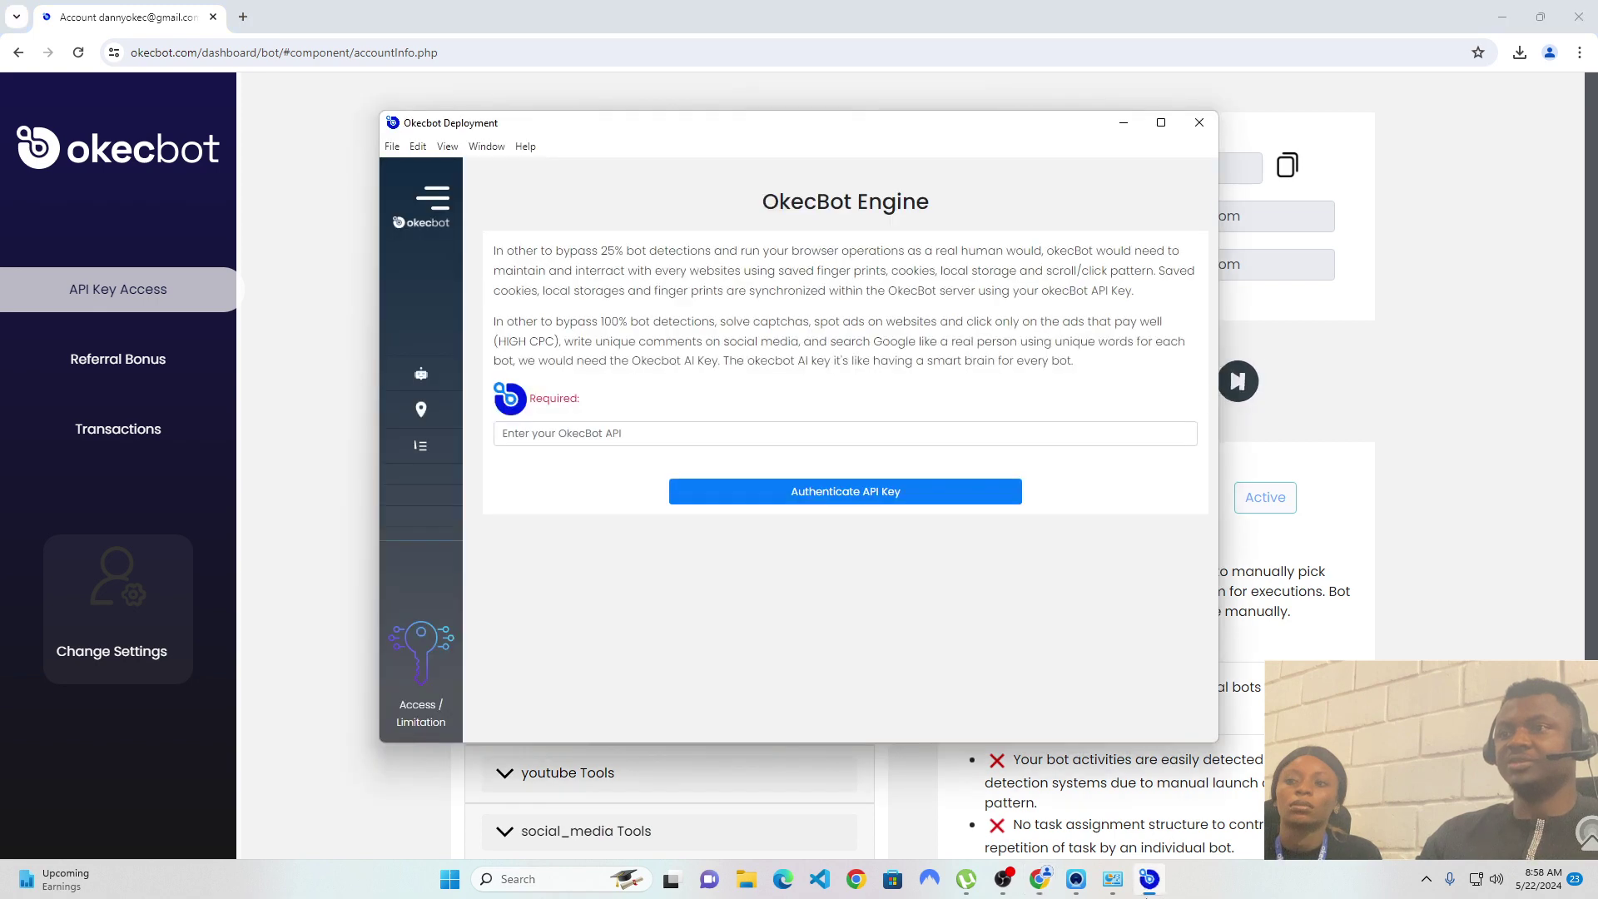
{"action": "left_click", "coordinate": [551, 431]}
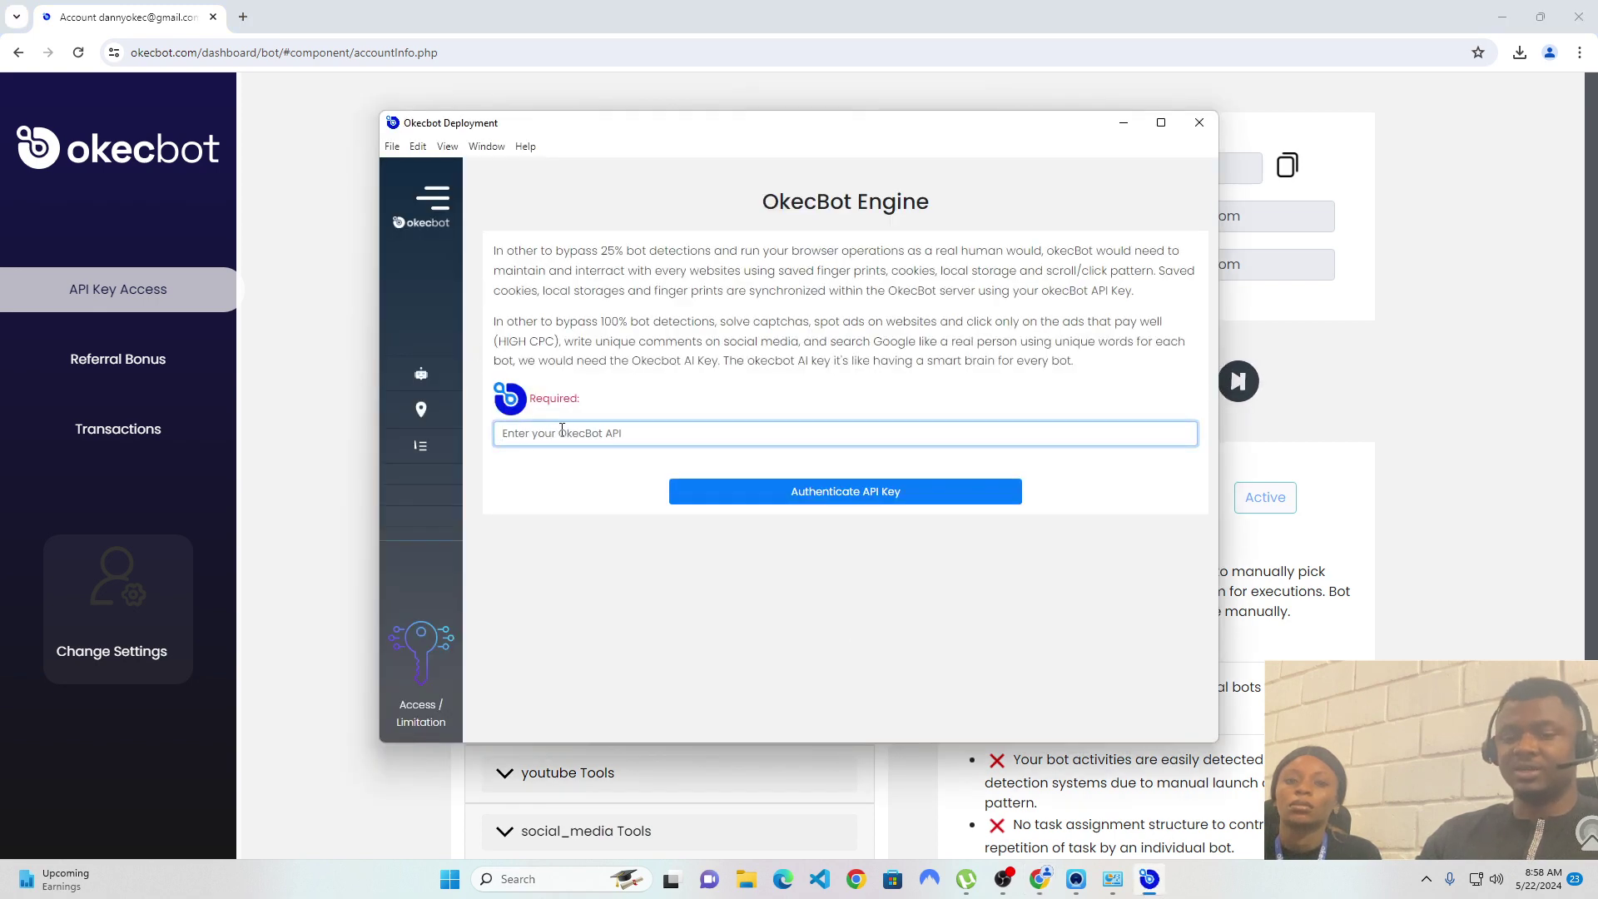
{"action": "key", "text": "ctrl+v"}
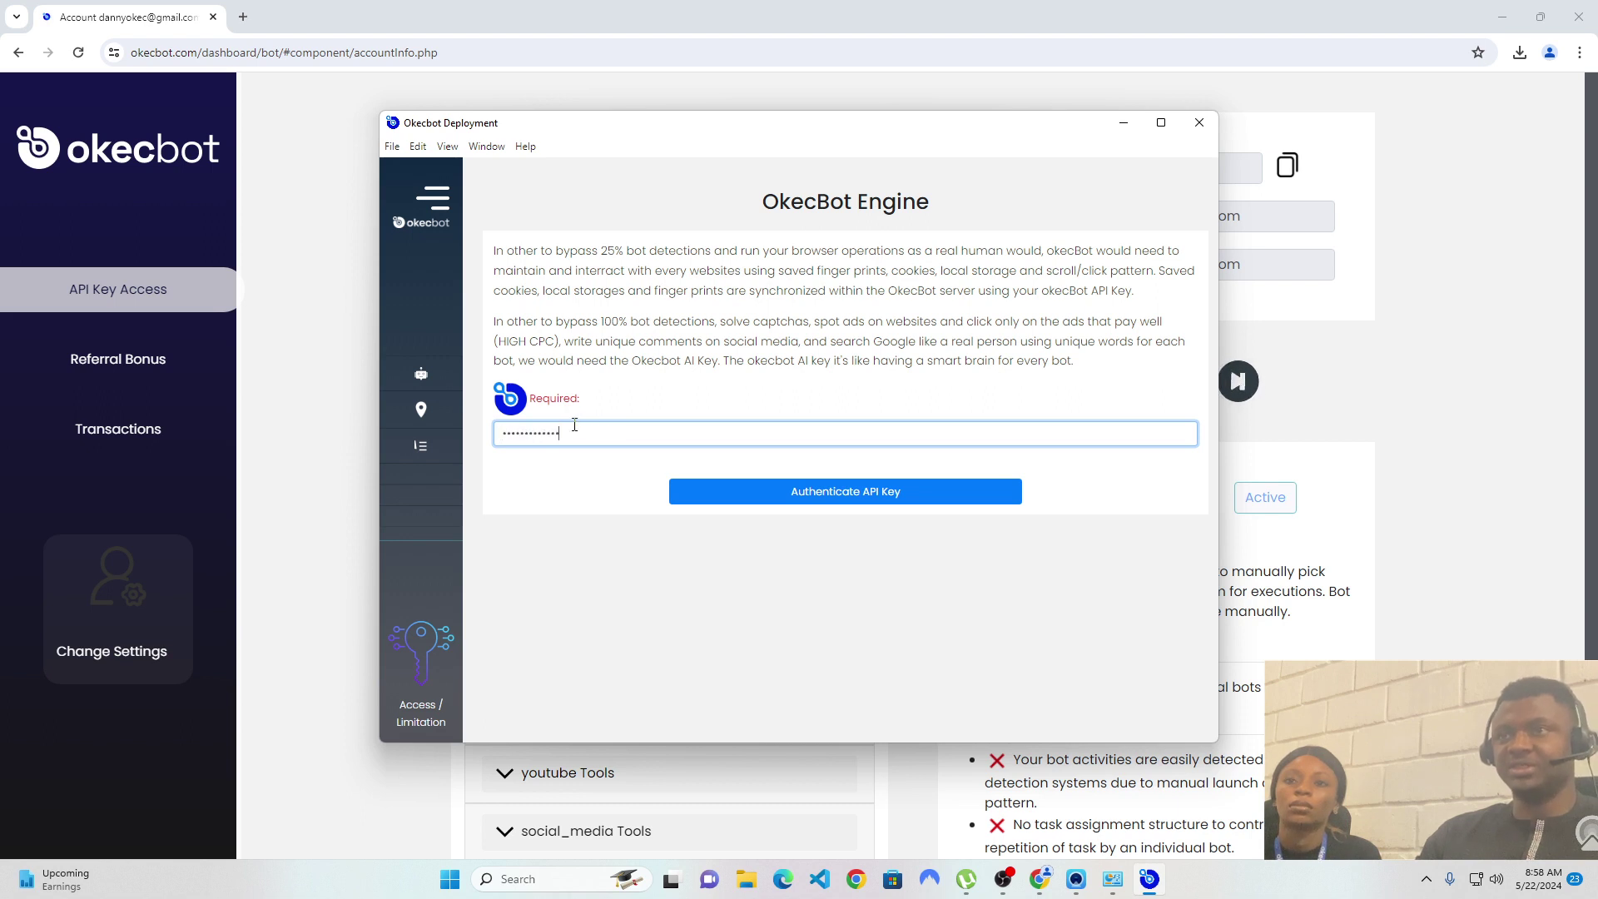
{"action": "left_click", "coordinate": [771, 493]}
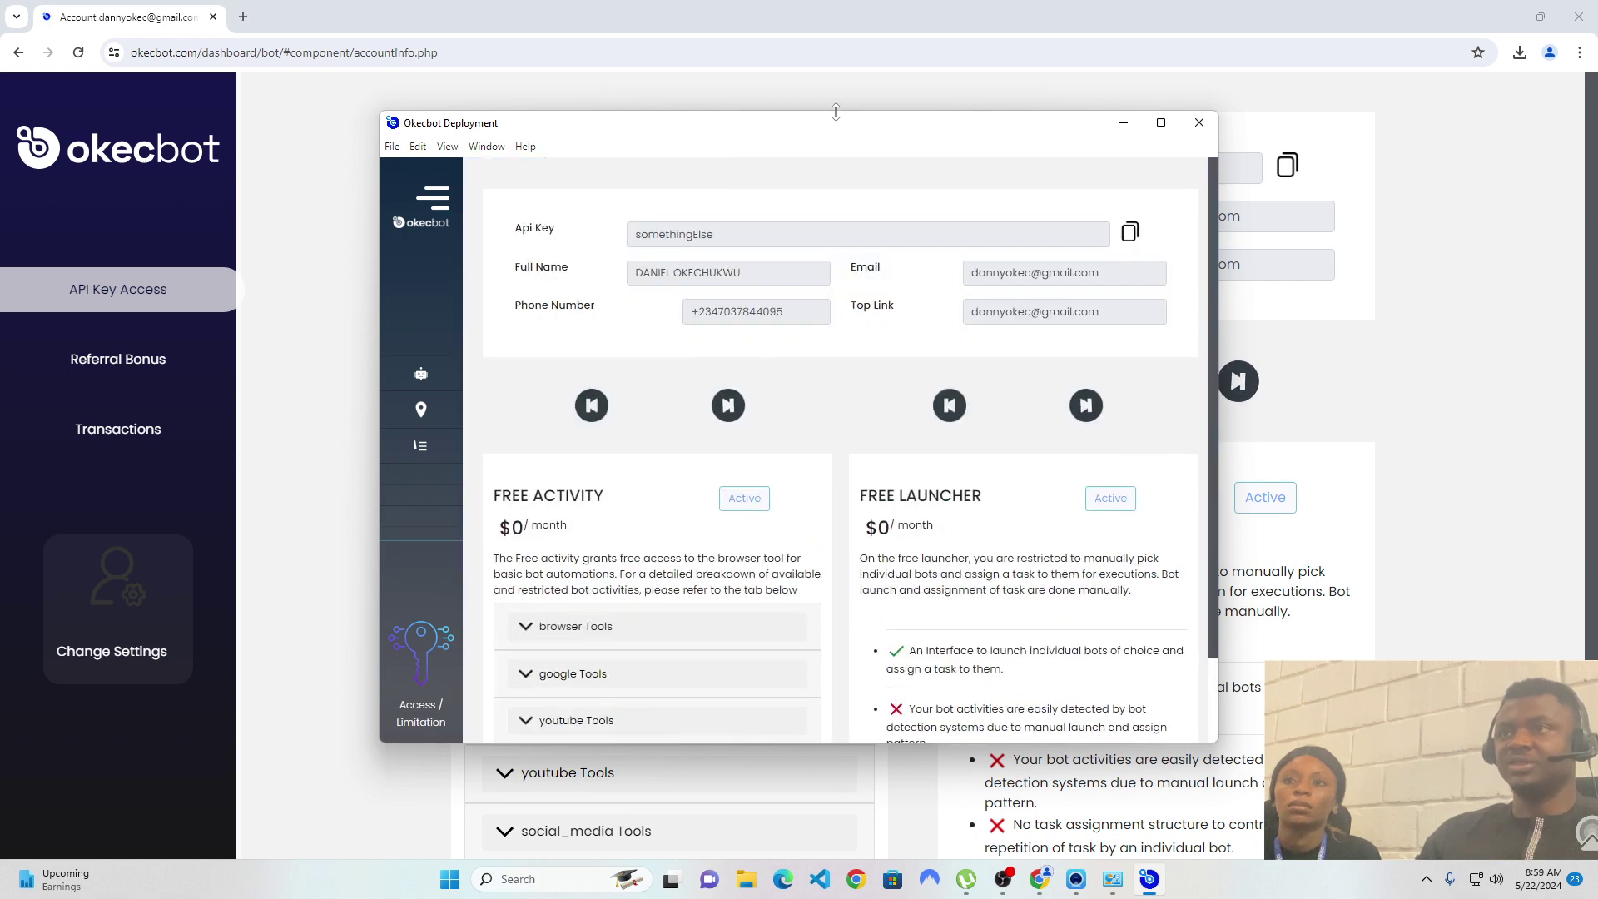
{"action": "key", "text": "alt+Tab"}
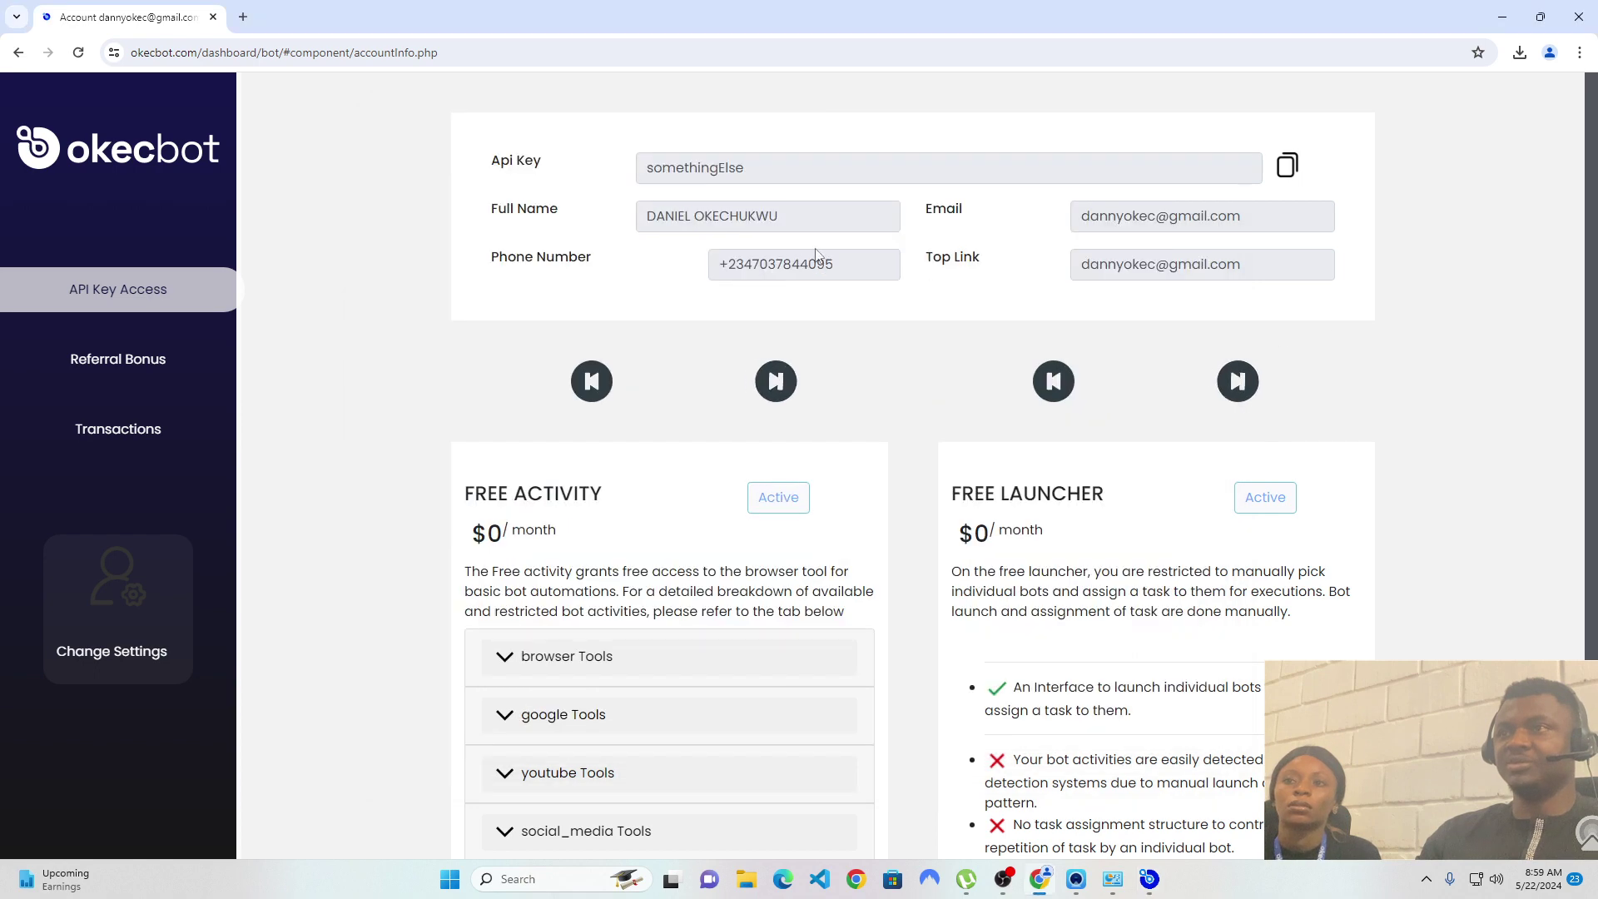
{"action": "left_click", "coordinate": [1149, 881]}
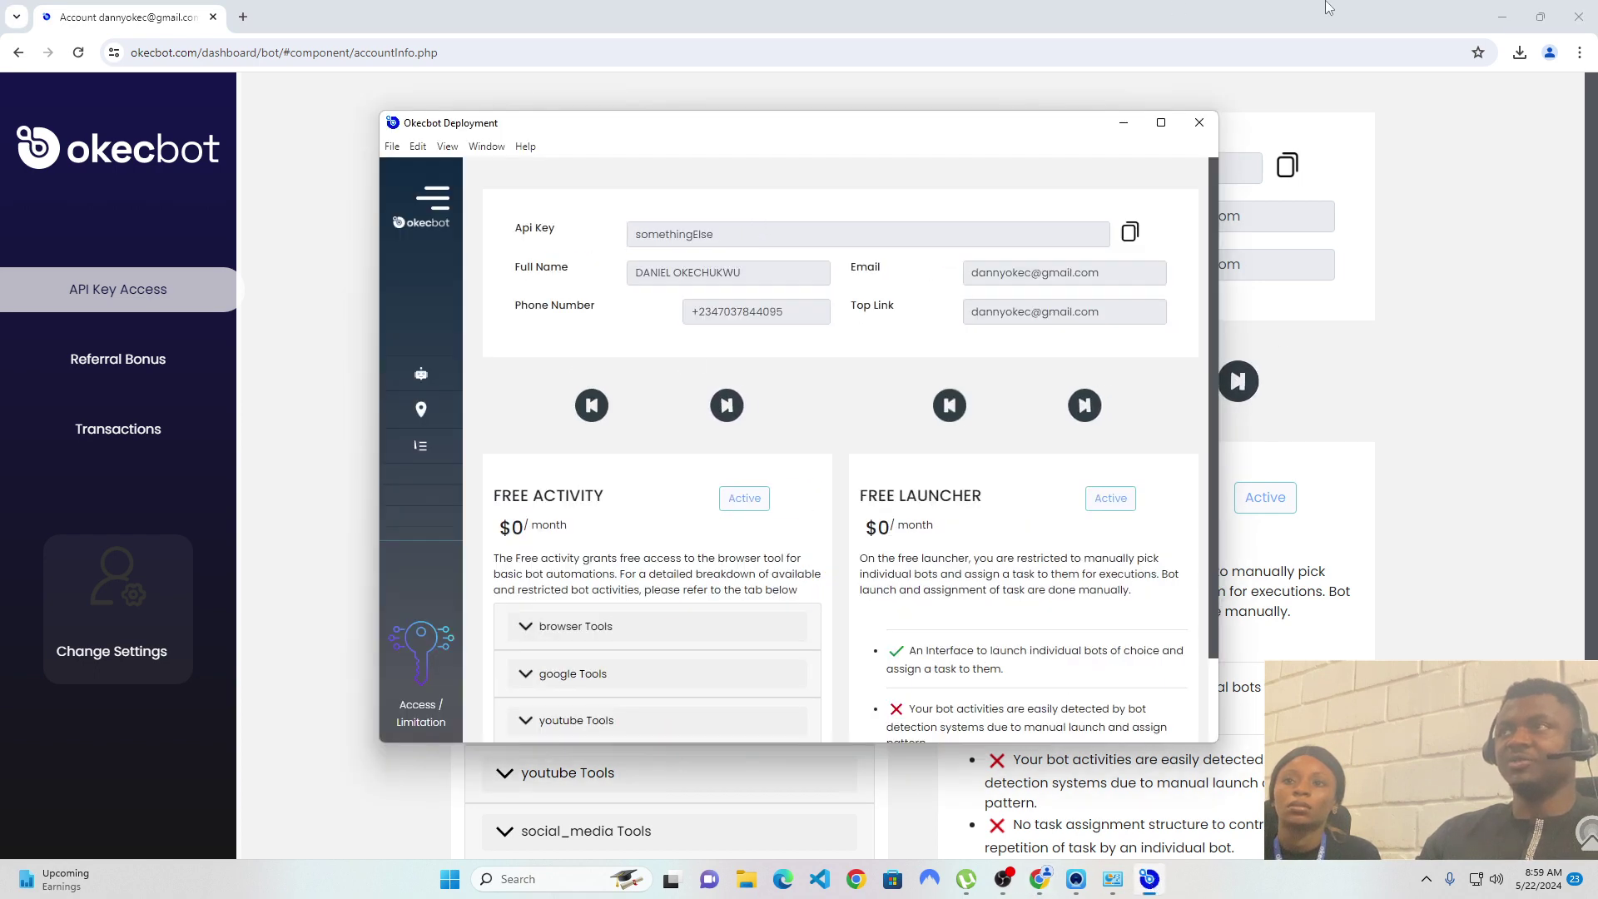
Step: Minimize Chrome and close Programs and Features to clear the desktop
{"action": "left_click", "coordinate": [1503, 17]}
{"action": "left_click", "coordinate": [1503, 16]}
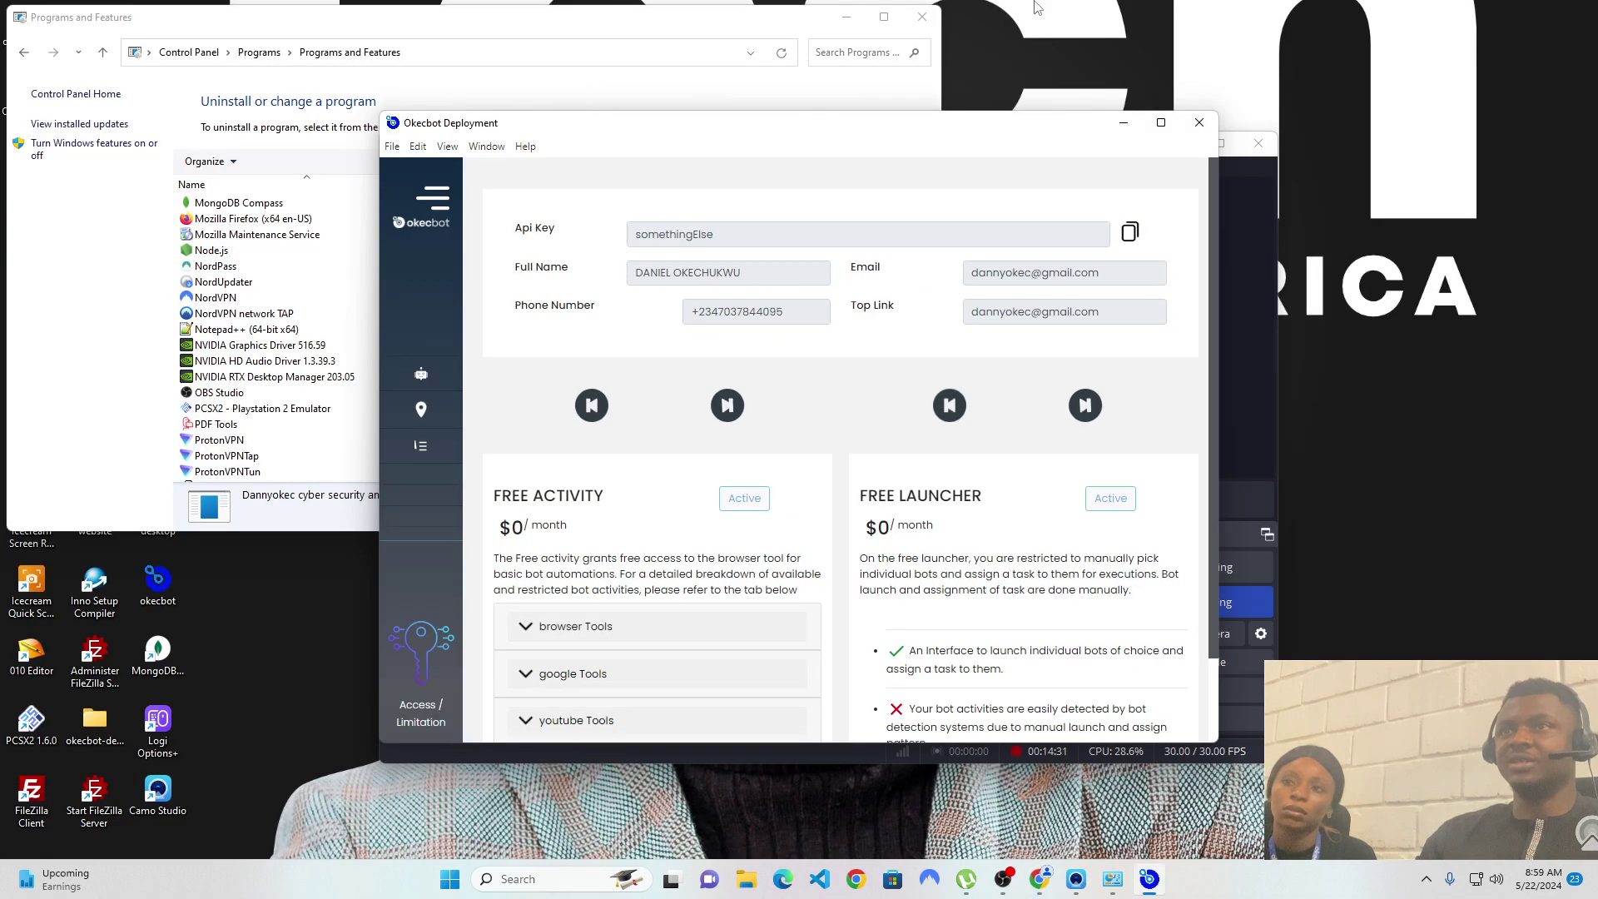
{"action": "left_click", "coordinate": [919, 15]}
{"action": "left_click", "coordinate": [919, 15]}
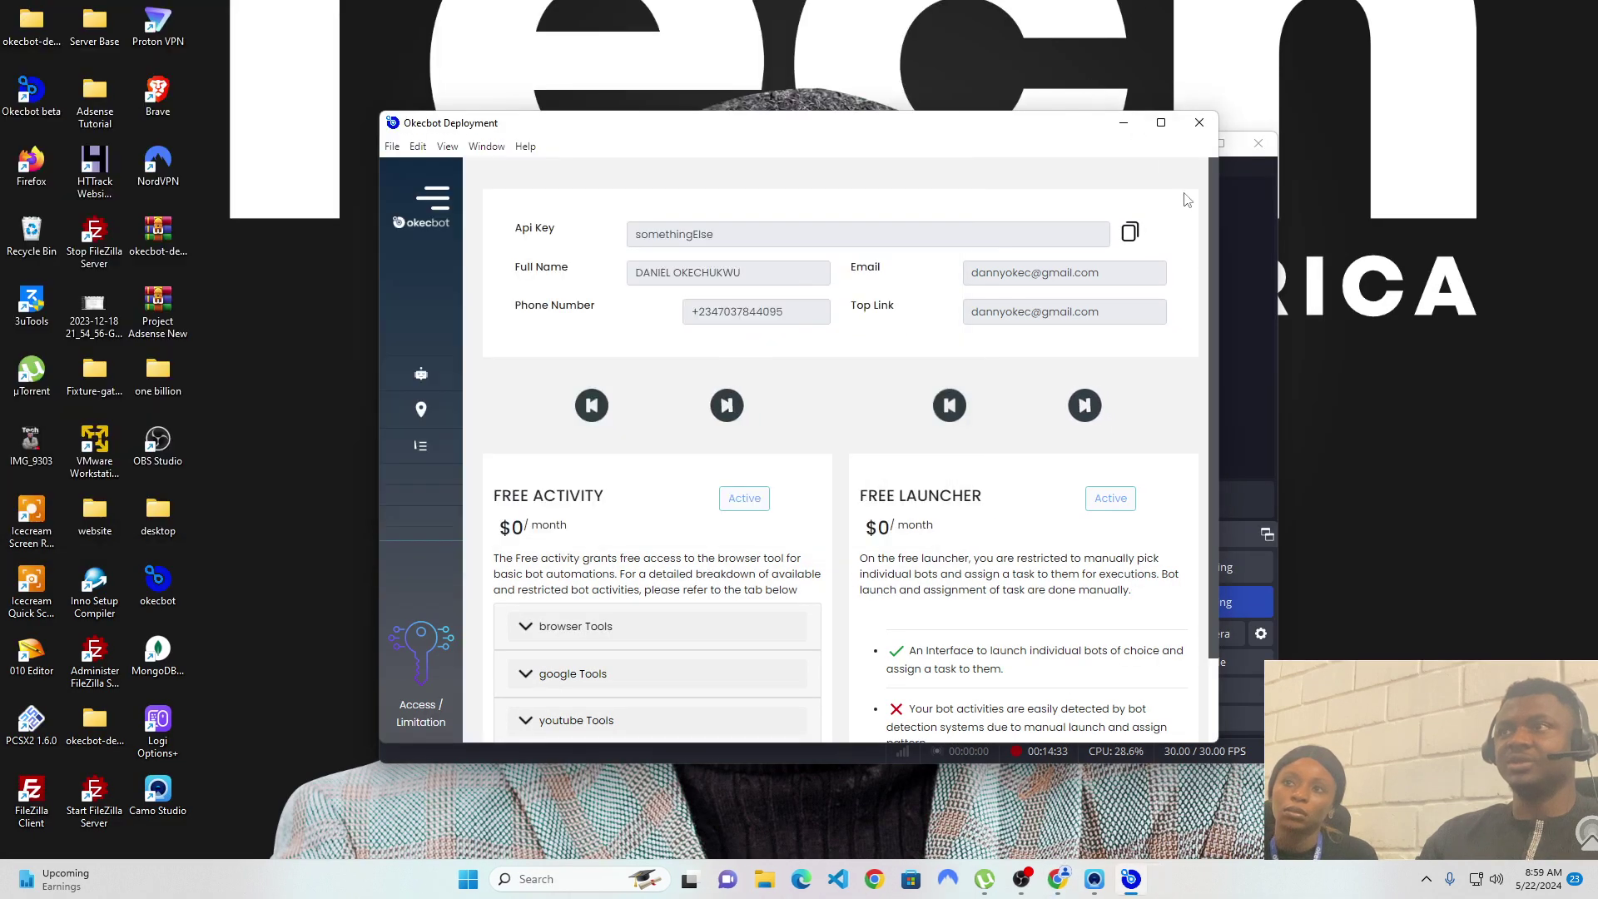
Step: Reposition the OkecBot Deployment window and bring OBS Studio to the front
{"action": "left_click", "coordinate": [1264, 259]}
{"action": "left_click", "coordinate": [1181, 145]}
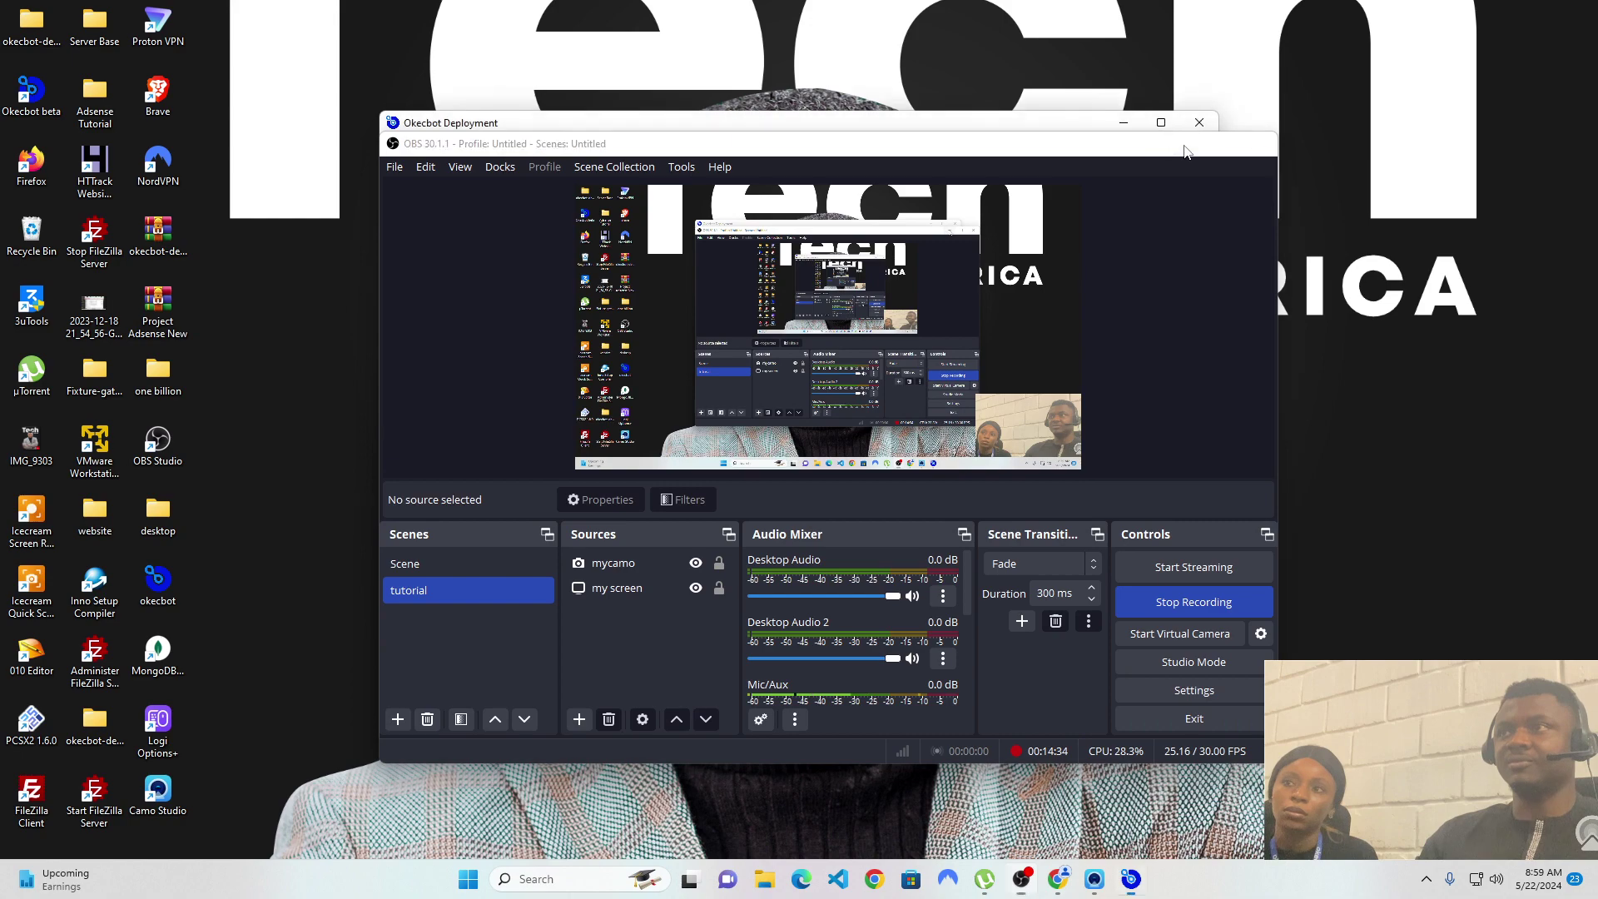
{"action": "mouse_move", "coordinate": [985, 125]}
{"action": "left_mouse_down"}
{"action": "mouse_move", "coordinate": [0, 67]}
{"action": "mouse_move", "coordinate": [864, 317]}
{"action": "mouse_move", "coordinate": [1191, 208]}
{"action": "mouse_move", "coordinate": [857, 189]}
{"action": "mouse_move", "coordinate": [968, 212]}
{"action": "mouse_move", "coordinate": [946, 100]}
{"action": "mouse_move", "coordinate": [991, 123]}
{"action": "left_mouse_up"}
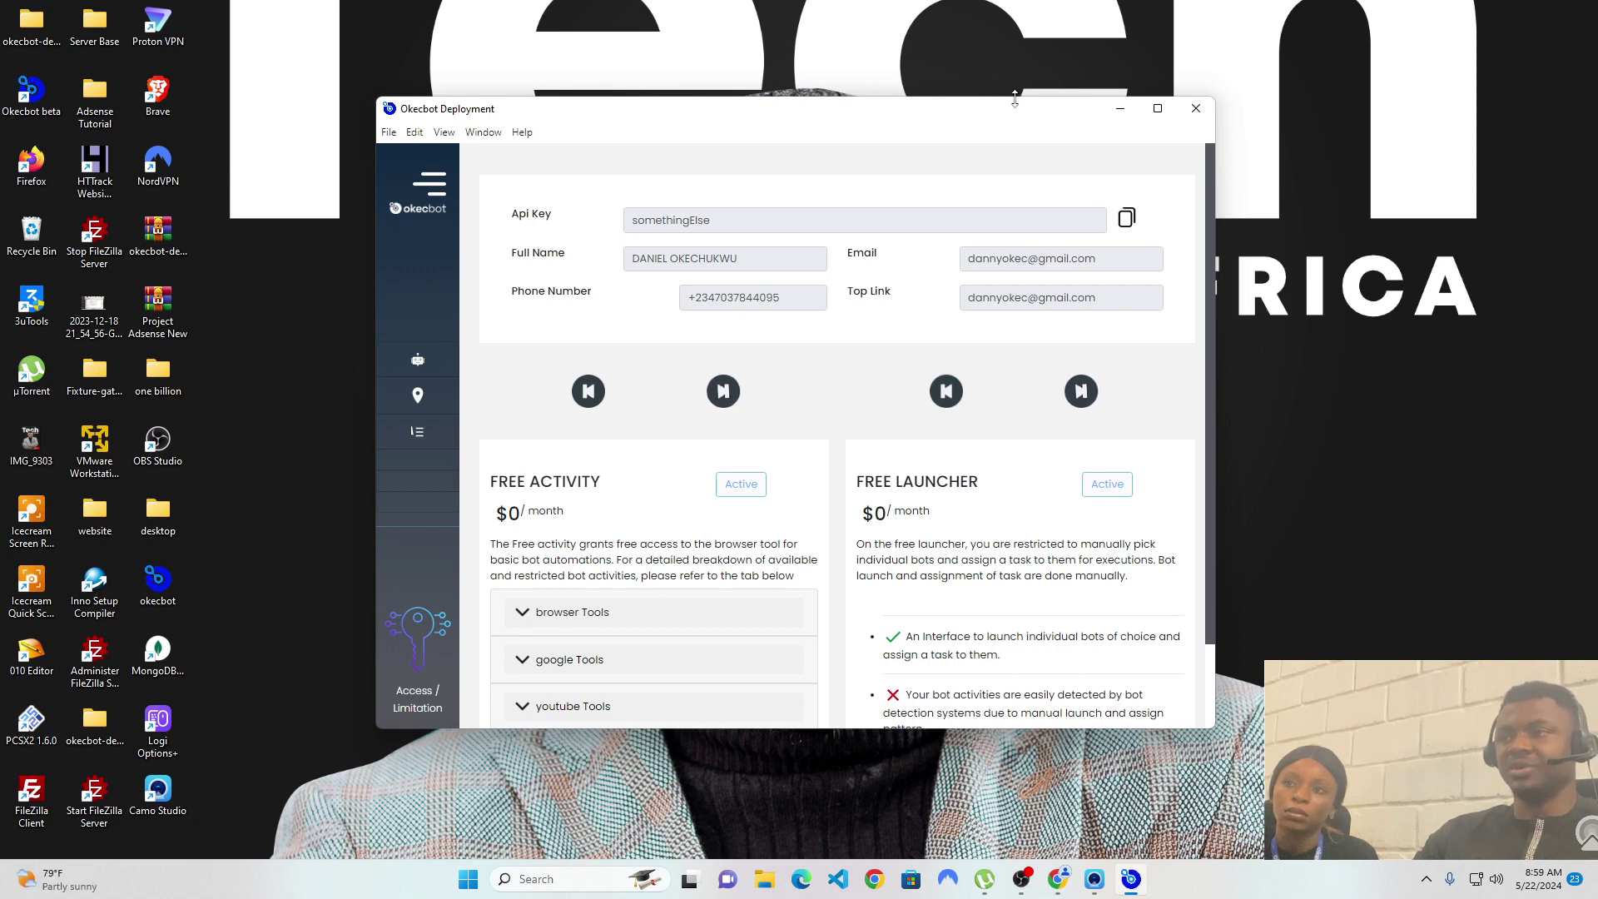
{"action": "left_click", "coordinate": [985, 880]}
{"action": "left_click", "coordinate": [1022, 879]}
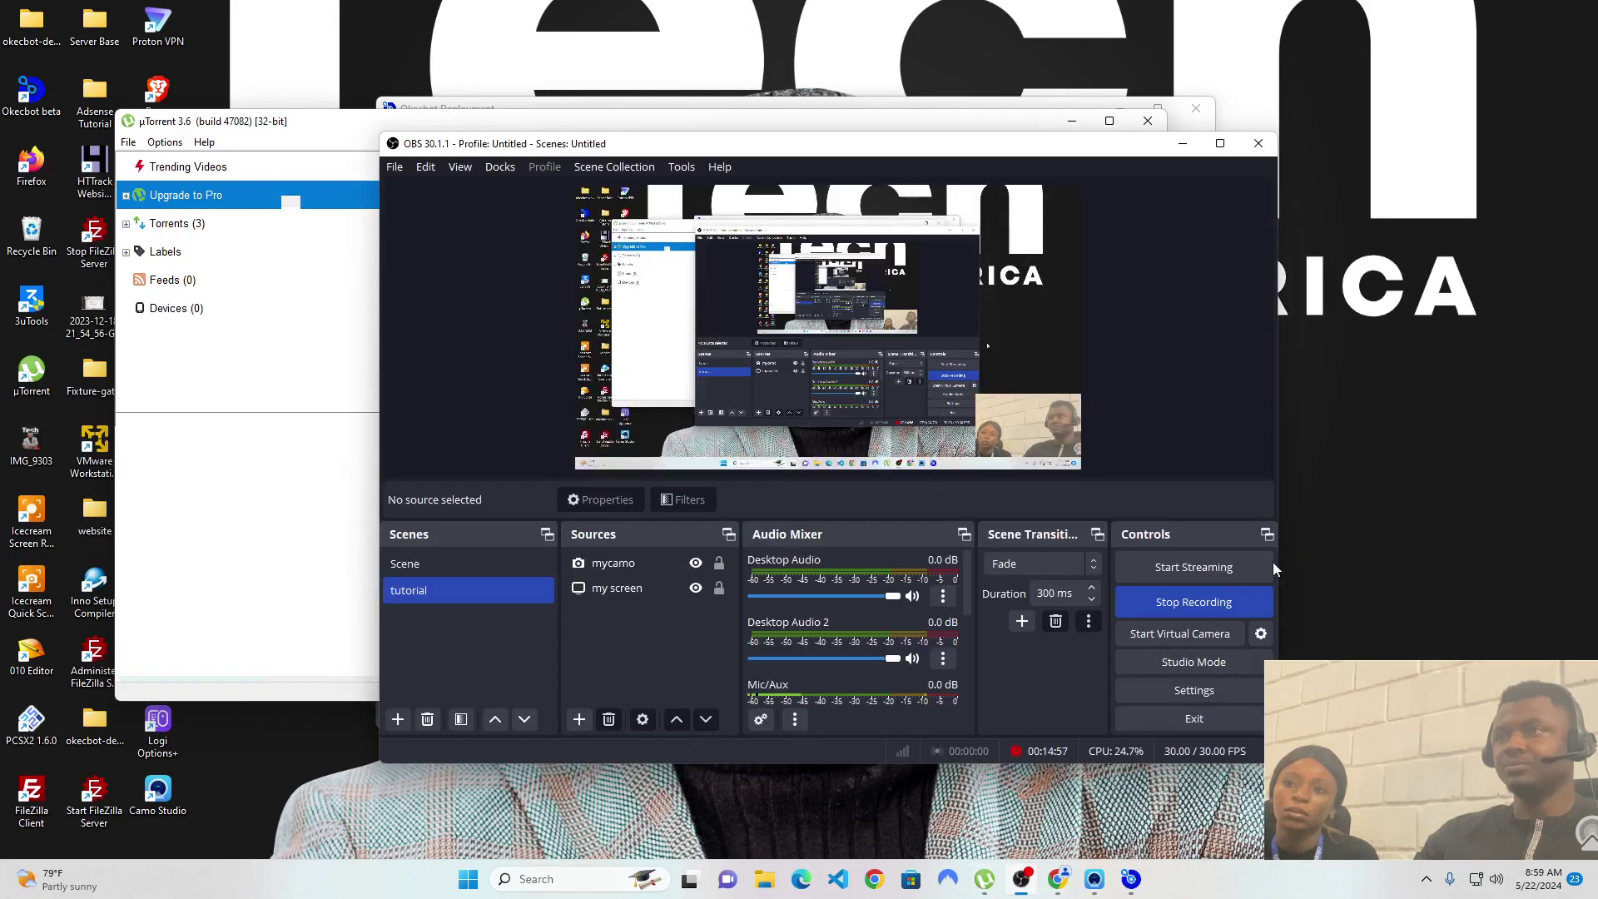